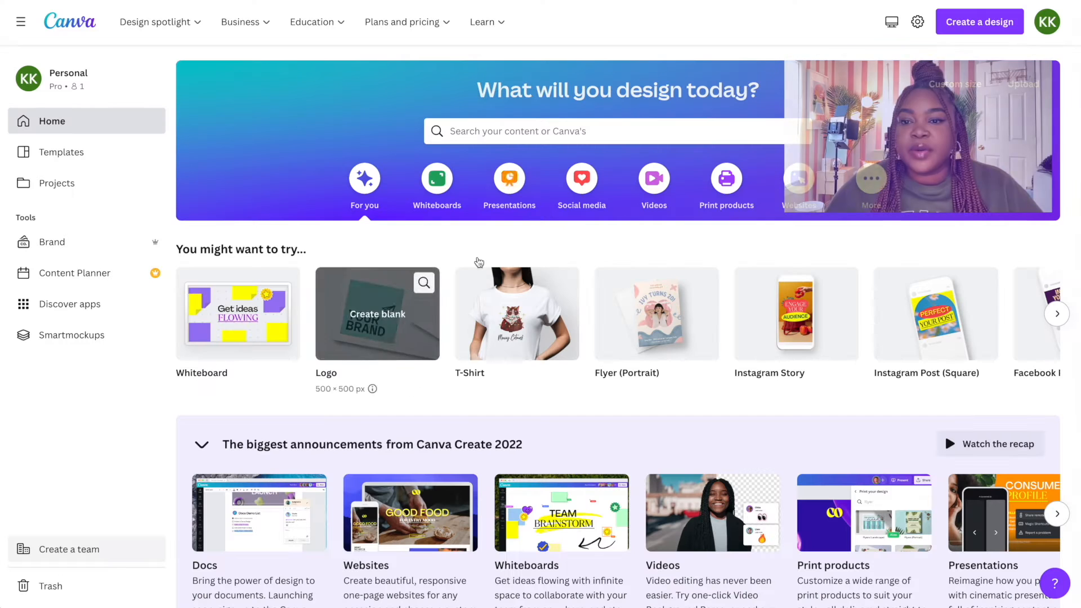
Search the design types for "tshi" and create a 14 × 18 in T-Shirt design
{"action": "left_click", "coordinate": [498, 126]}
{"action": "type", "text": "tshi"}
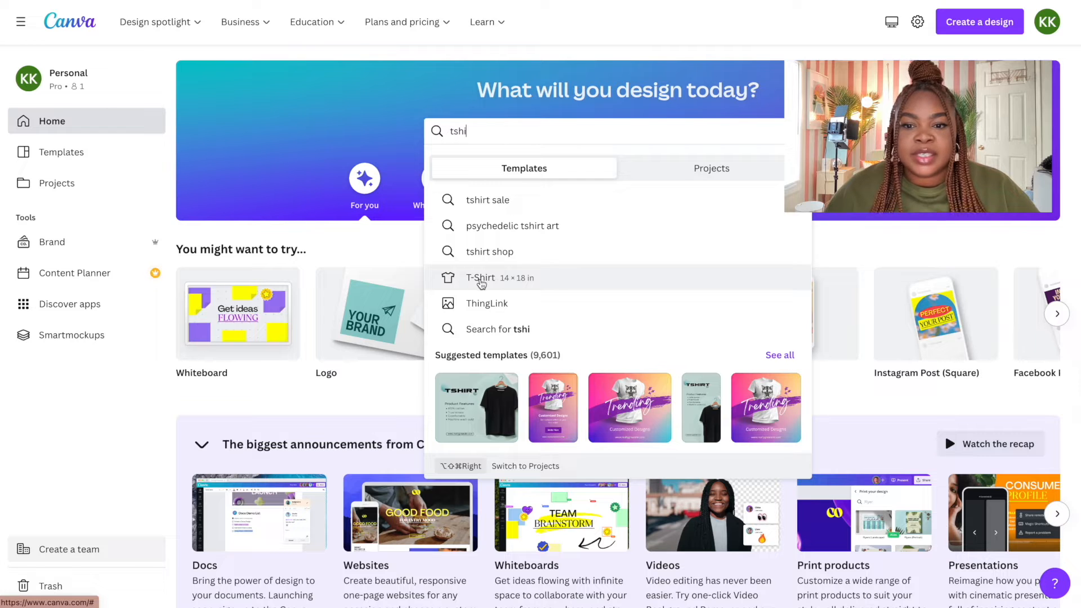
{"action": "left_click", "coordinate": [480, 279]}
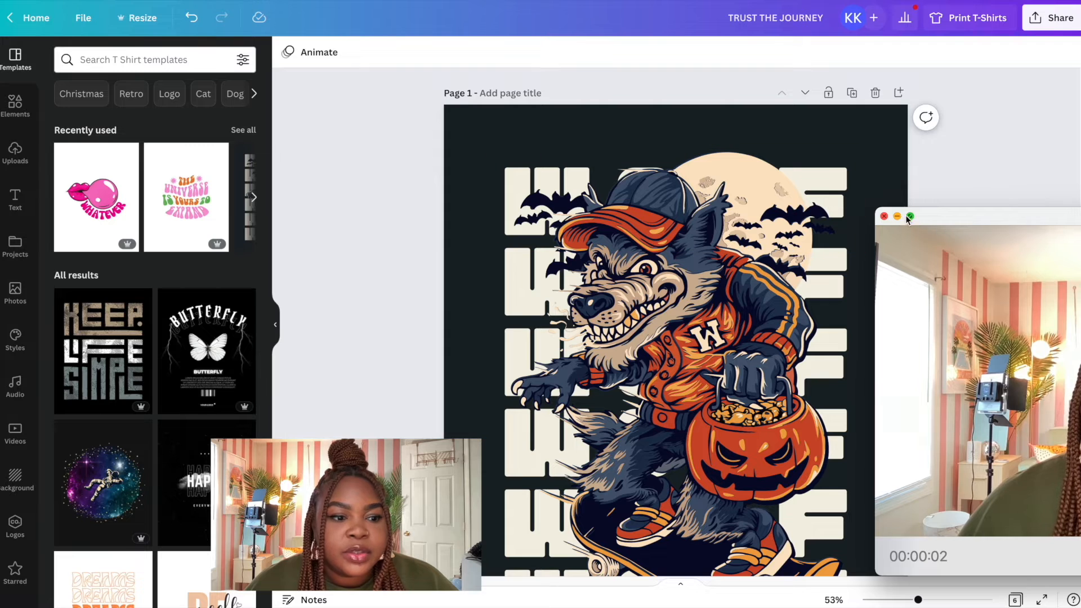
{"action": "left_click", "coordinate": [896, 216]}
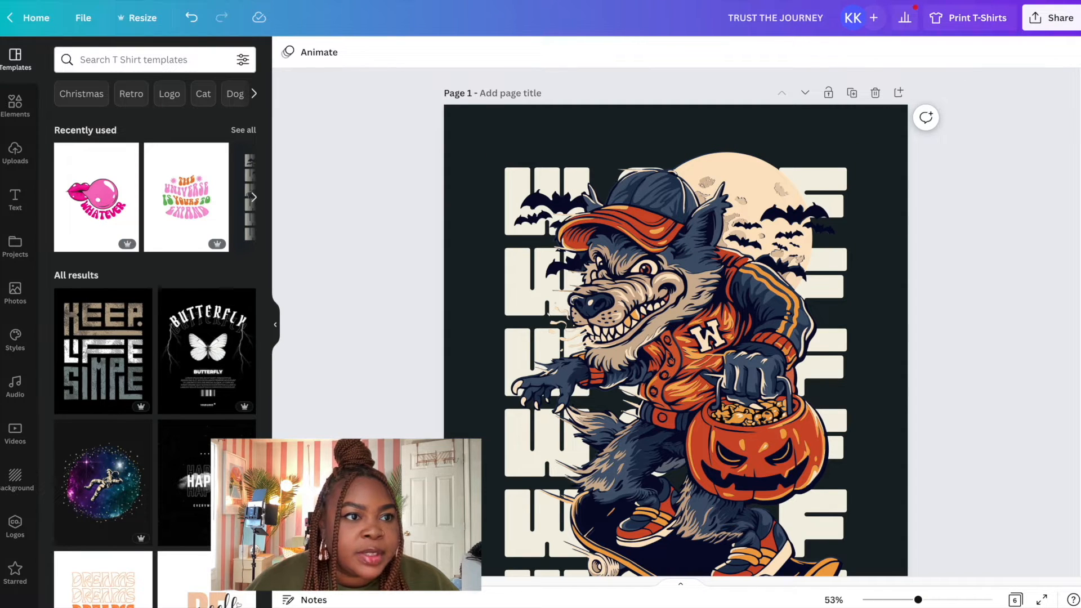
{"action": "left_click_drag", "start_coordinate": [946, 19], "coordinate": [388, 211]}
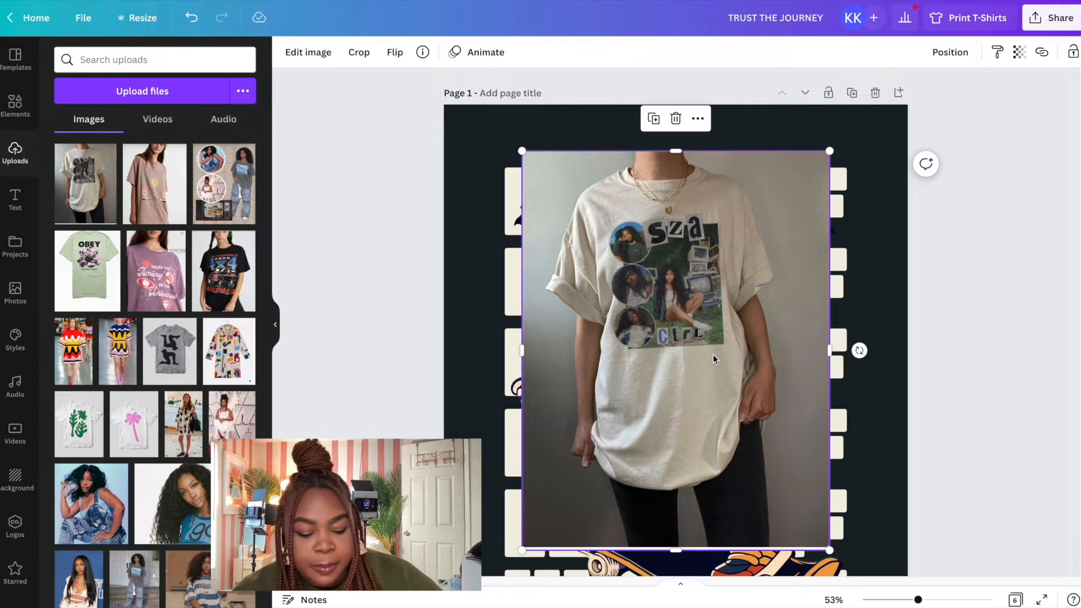
{"action": "key", "text": "Delete"}
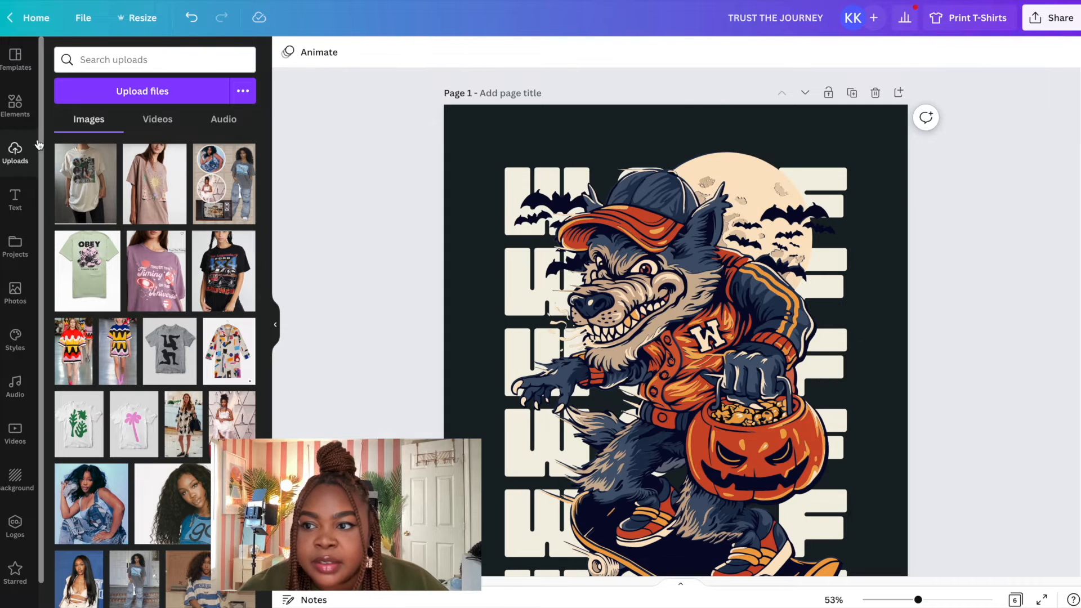
Browse the T-shirt templates and examine the wolf design on page 1 and the SZA collage on page 2
{"action": "left_click", "coordinate": [15, 58]}
{"action": "scroll", "coordinate": [178, 230], "scroll_direction": "down", "scroll_amount": 10}
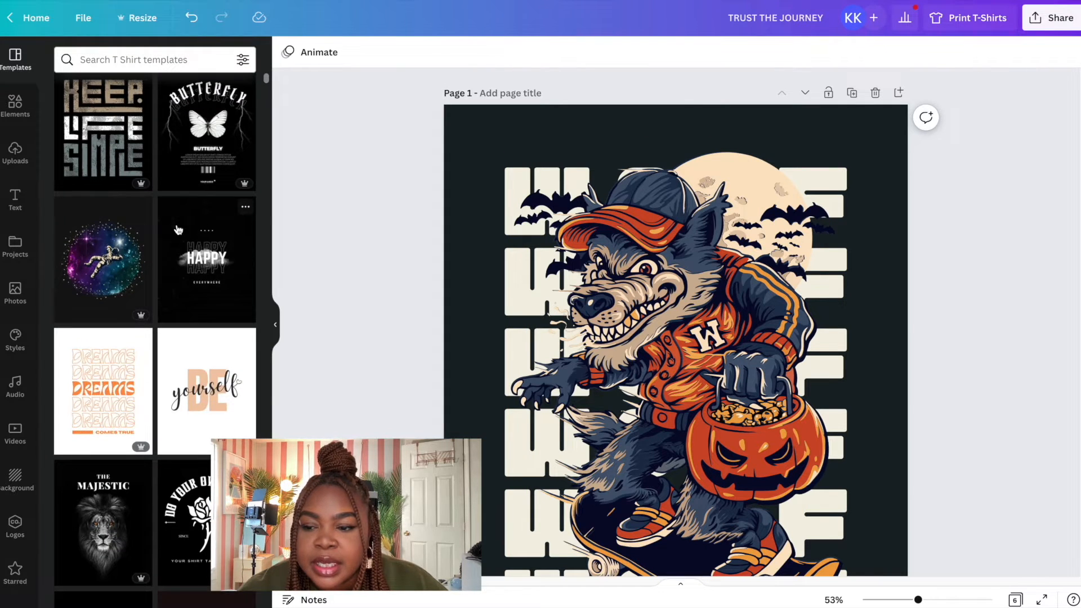
{"action": "scroll", "coordinate": [180, 233], "scroll_direction": "down", "scroll_amount": 10}
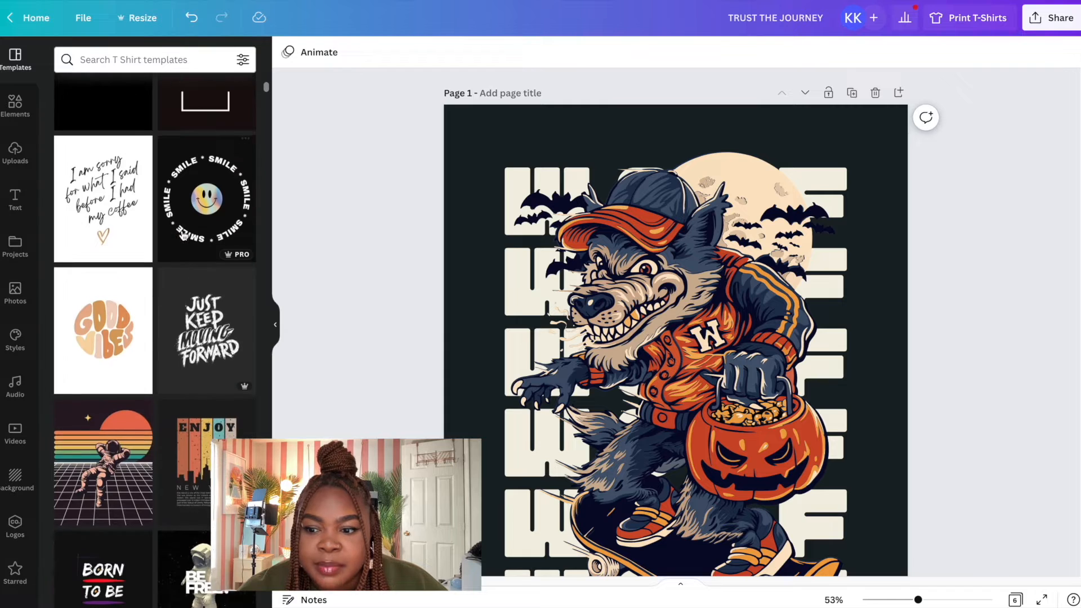
{"action": "scroll", "coordinate": [187, 243], "scroll_direction": "down", "scroll_amount": 3}
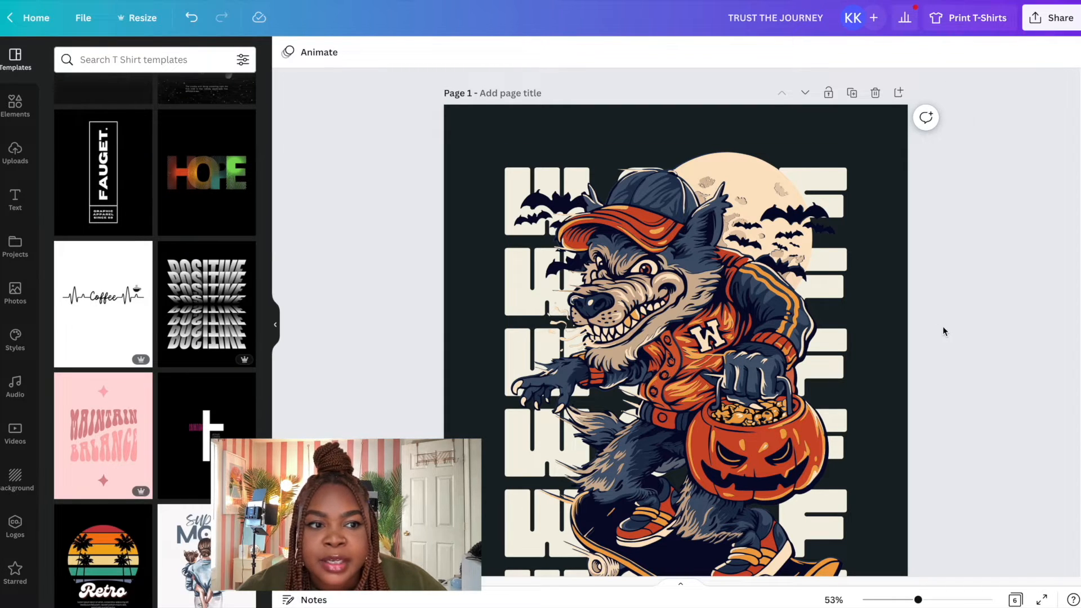
{"action": "scroll", "coordinate": [1077, 201], "scroll_direction": "down", "scroll_amount": 10}
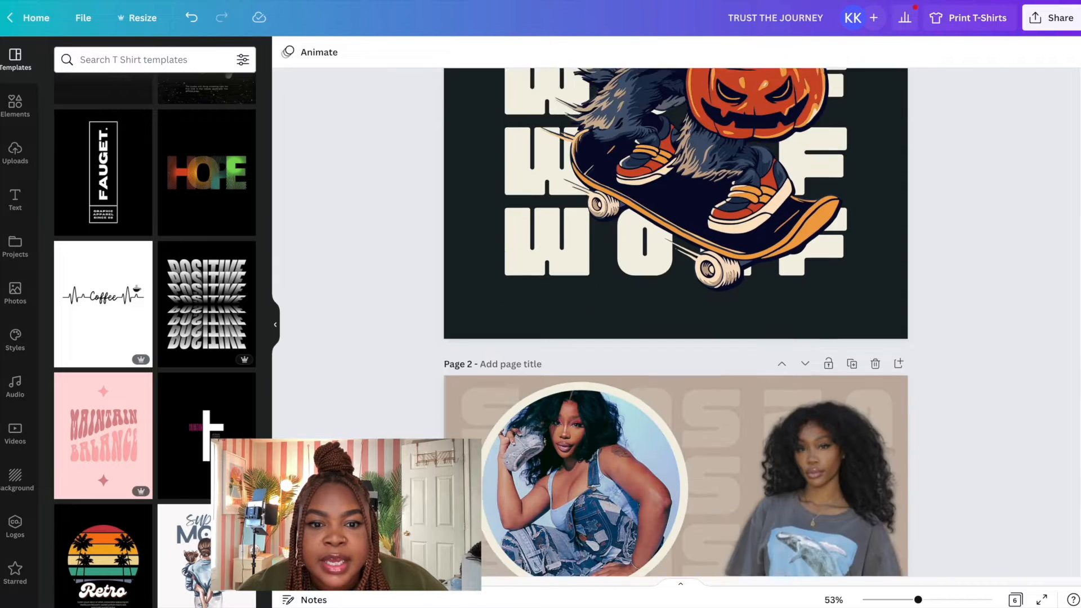
{"action": "scroll", "coordinate": [1077, 202], "scroll_direction": "up", "scroll_amount": 3}
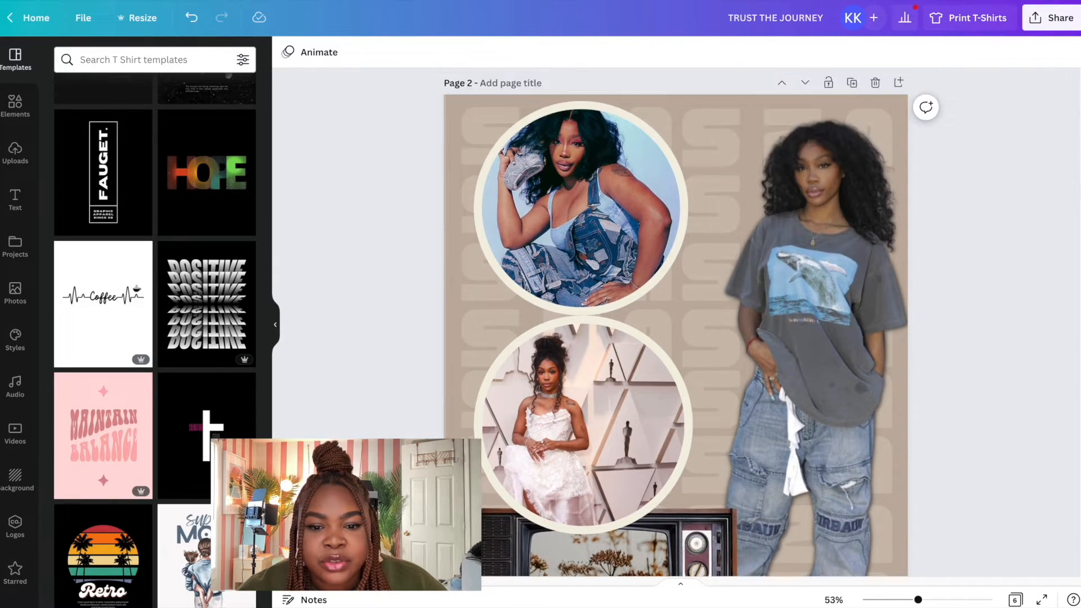
{"action": "scroll", "coordinate": [1078, 205], "scroll_direction": "down", "scroll_amount": 5}
{"action": "scroll", "coordinate": [1078, 206], "scroll_direction": "up", "scroll_amount": 3}
{"action": "scroll", "coordinate": [1077, 202], "scroll_direction": "up", "scroll_amount": 8}
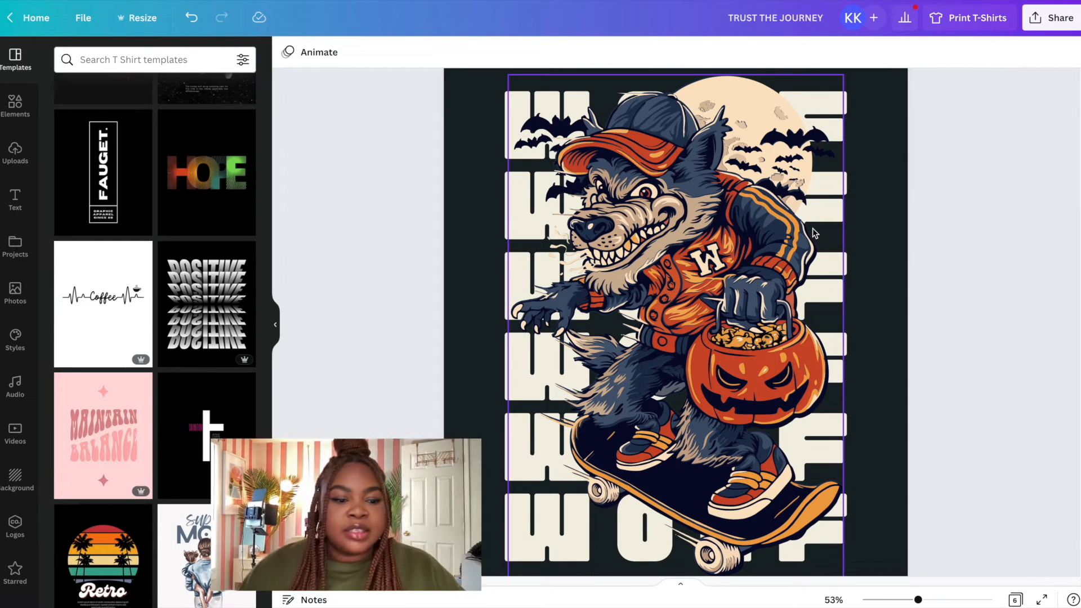
{"action": "scroll", "coordinate": [793, 315], "scroll_direction": "up", "scroll_amount": 1}
{"action": "scroll", "coordinate": [784, 309], "scroll_direction": "up", "scroll_amount": 2}
{"action": "scroll", "coordinate": [775, 307], "scroll_direction": "down", "scroll_amount": 2}
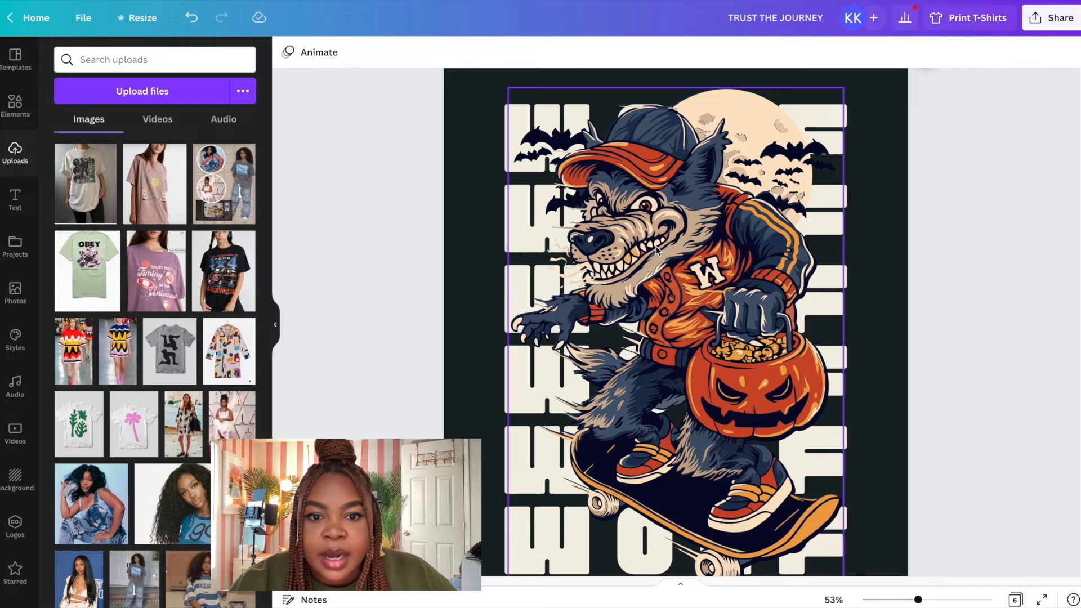
Delete the wolf illustration from page 1, leaving the repeated text lines
{"action": "left_click", "coordinate": [619, 227]}
{"action": "scroll", "coordinate": [670, 241], "scroll_direction": "down", "scroll_amount": 2}
{"action": "scroll", "coordinate": [718, 241], "scroll_direction": "up", "scroll_amount": 1}
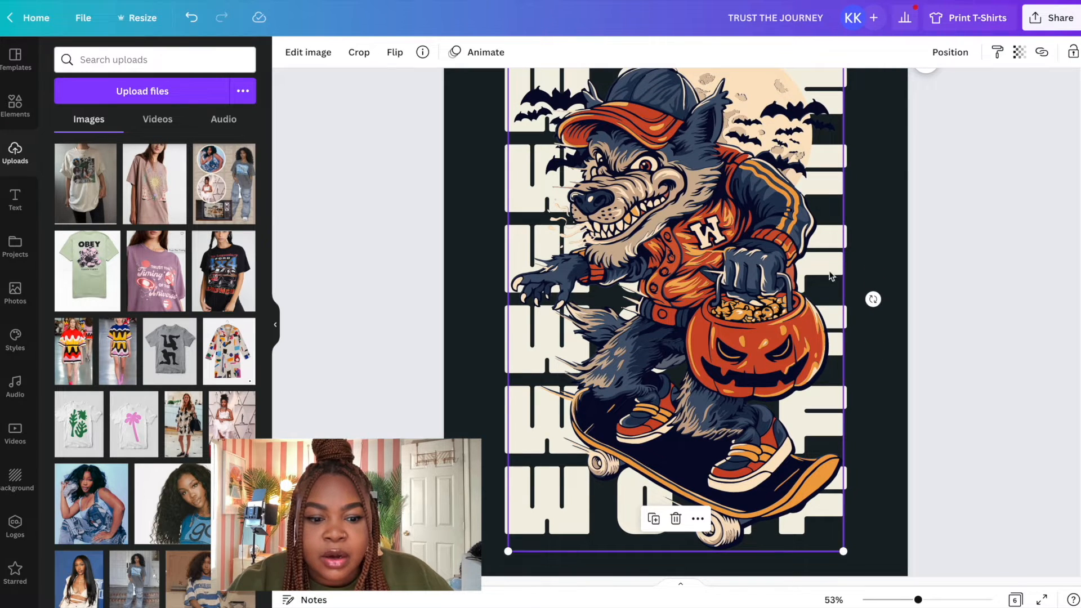
{"action": "left_click_drag", "start_coordinate": [918, 598], "coordinate": [909, 599]}
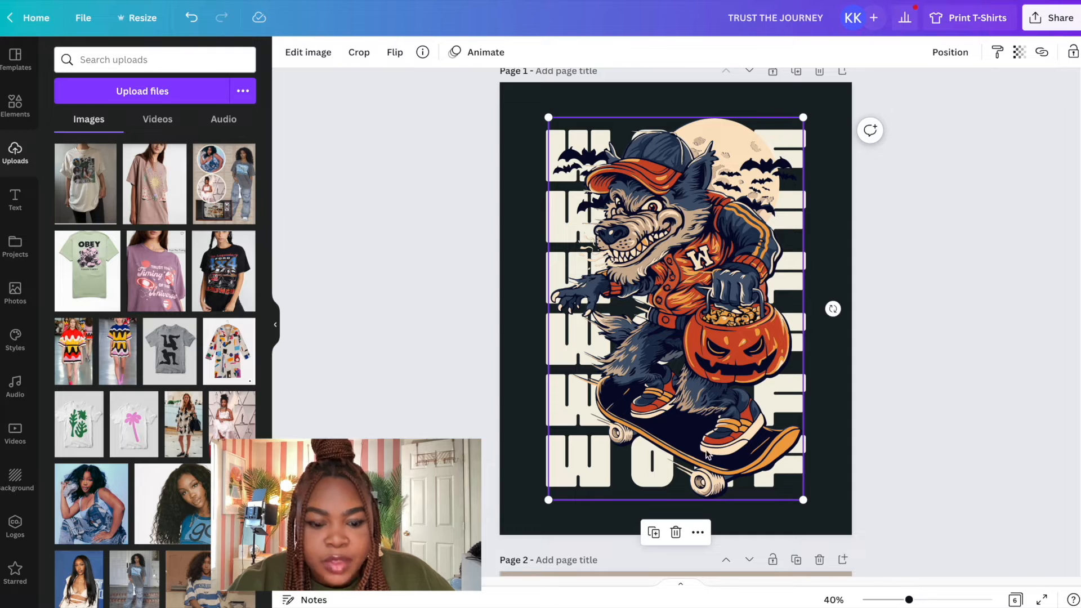
{"action": "key", "text": "Delete"}
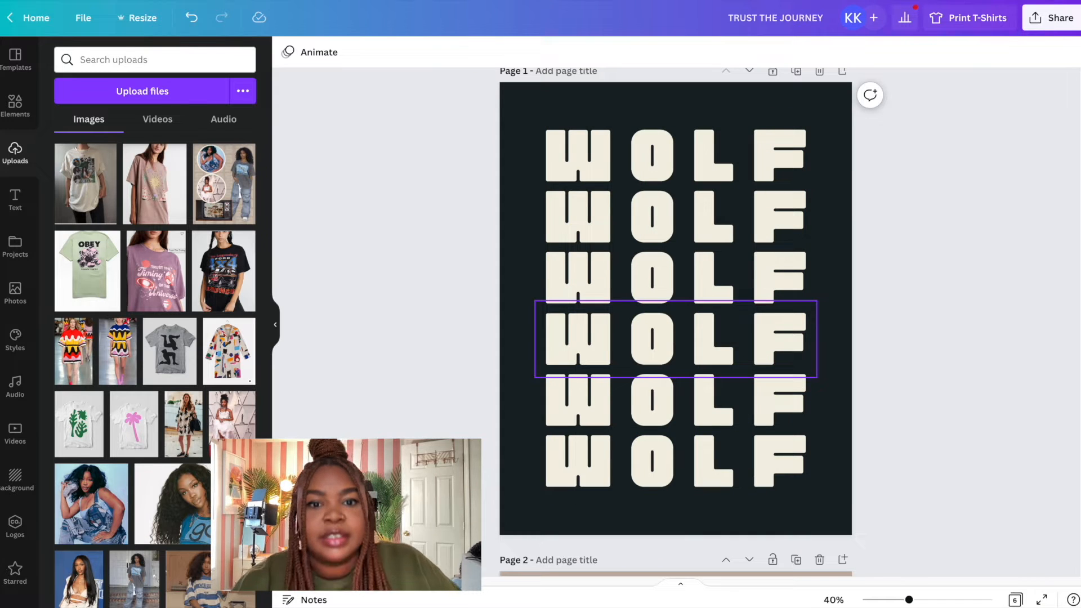
Replace the first WOLF line on page 1 with the text "SZA"
{"action": "left_click", "coordinate": [641, 168]}
{"action": "double_click", "coordinate": [782, 155]}
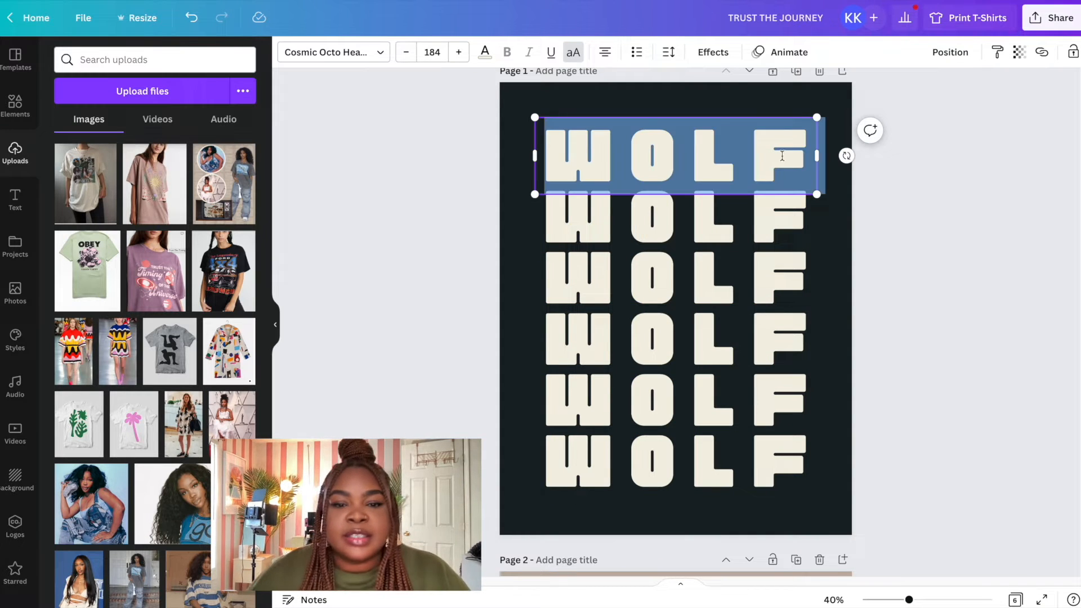
{"action": "left_click", "coordinate": [803, 162]}
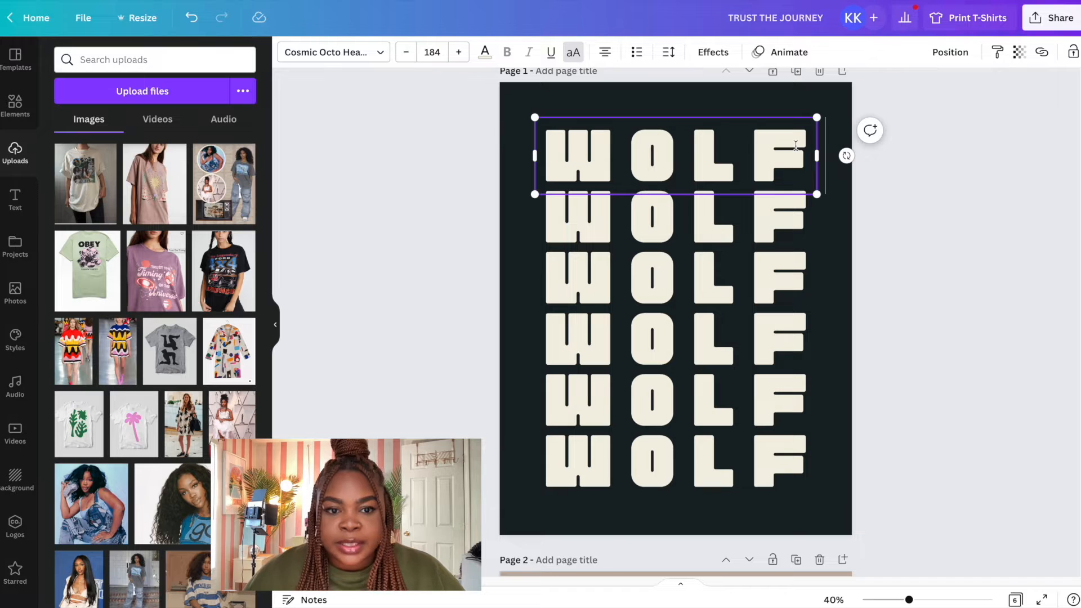
{"action": "key", "text": "BackSpace"}
{"action": "key", "text": "BackSpace"}
{"action": "key", "text": "BackSpace"}
{"action": "key", "text": "BackSpace"}
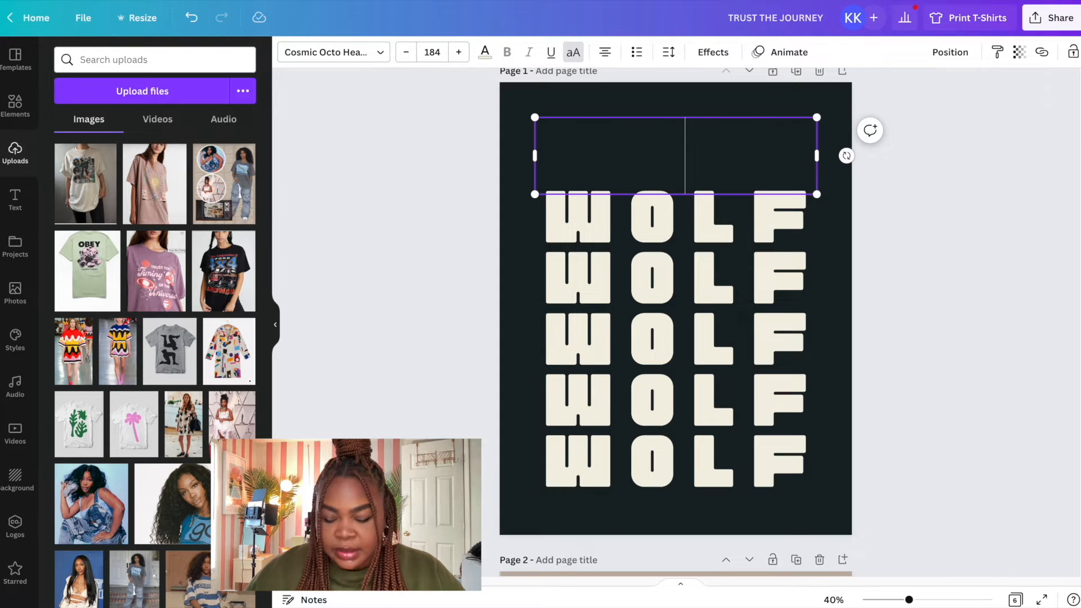
{"action": "type", "text": "SZA"}
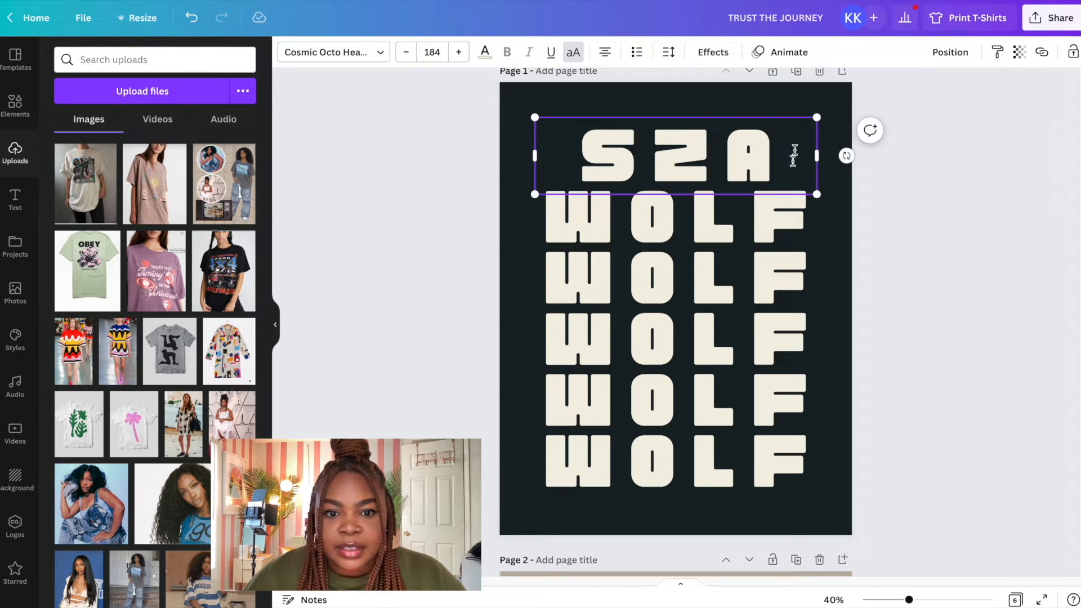
Delete all the remaining WOLF lines below the SZA text on page 1
{"action": "left_click", "coordinate": [739, 227]}
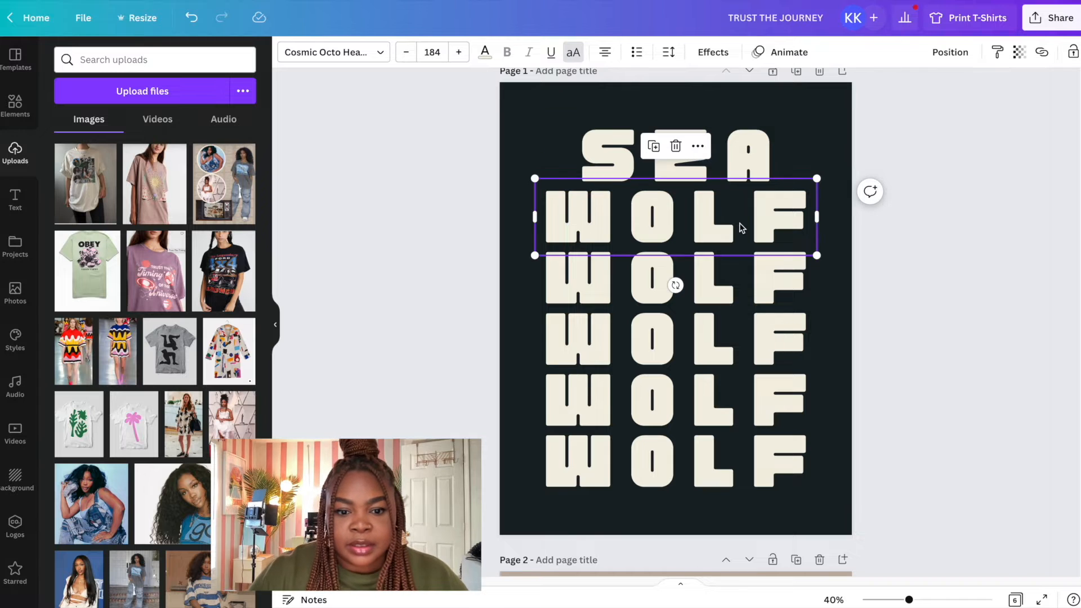
{"action": "mouse_move", "coordinate": [805, 499]}
{"action": "left_mouse_down"}
{"action": "mouse_move", "coordinate": [773, 416]}
{"action": "mouse_move", "coordinate": [885, 506]}
{"action": "mouse_move", "coordinate": [816, 511]}
{"action": "mouse_move", "coordinate": [814, 502]}
{"action": "left_mouse_up"}
{"action": "left_click", "coordinate": [536, 217]}
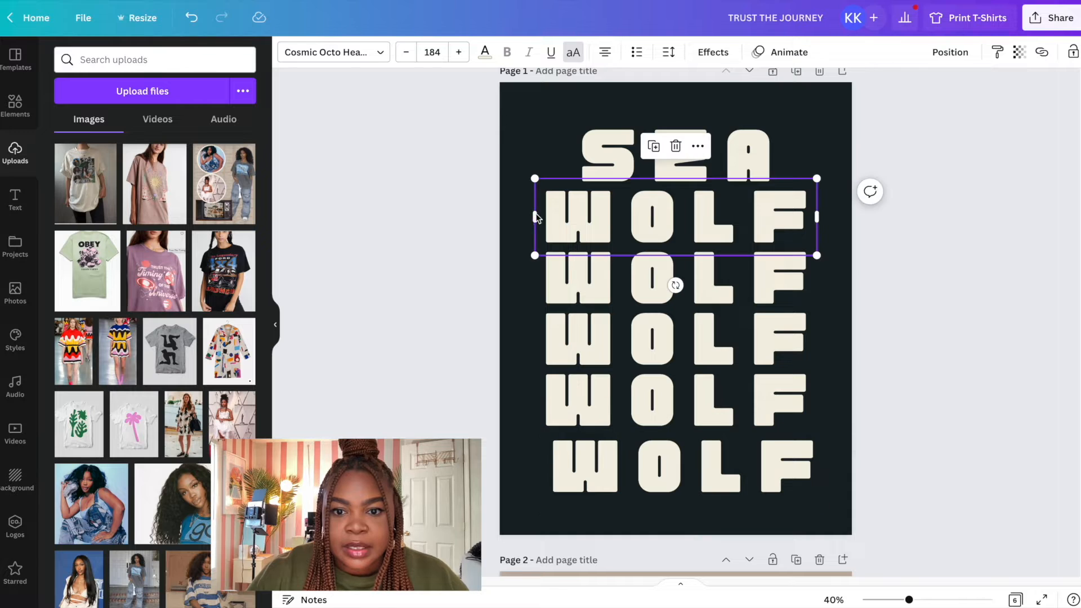
{"action": "left_click", "coordinate": [520, 189]}
{"action": "left_click", "coordinate": [536, 201]}
{"action": "left_click_drag", "start_coordinate": [536, 202], "coordinate": [543, 217]}
{"action": "left_click_drag", "start_coordinate": [837, 530], "coordinate": [614, 237]}
{"action": "key", "text": "Delete"}
Move the SZA text to the upper-left corner of page 1 and narrow its text box around the letters
{"action": "left_click_drag", "start_coordinate": [714, 163], "coordinate": [689, 148]}
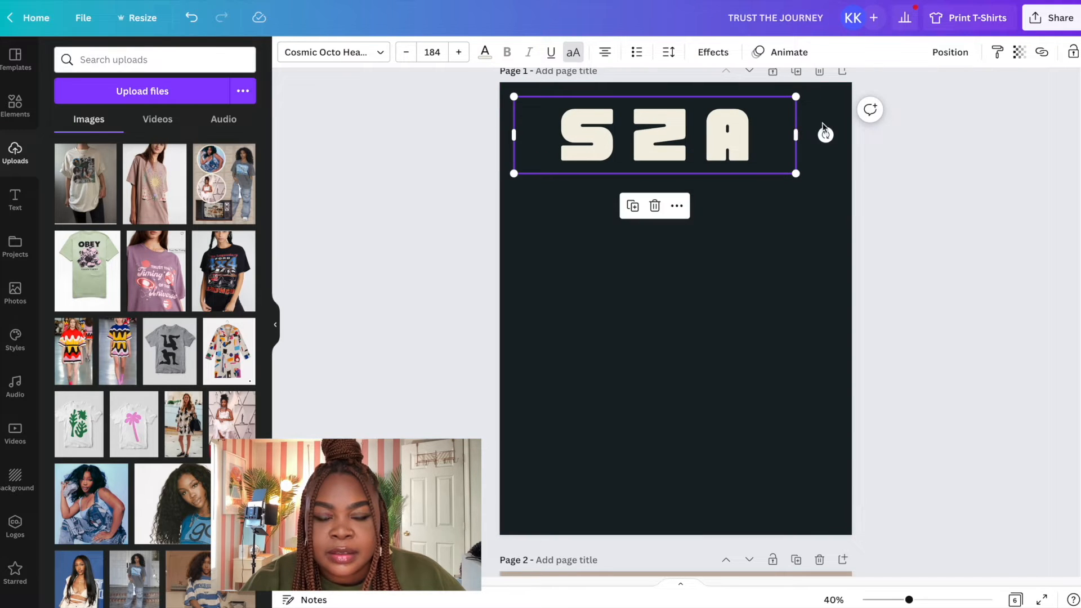
{"action": "left_click_drag", "start_coordinate": [797, 136], "coordinate": [736, 139]}
{"action": "left_click", "coordinate": [664, 136]}
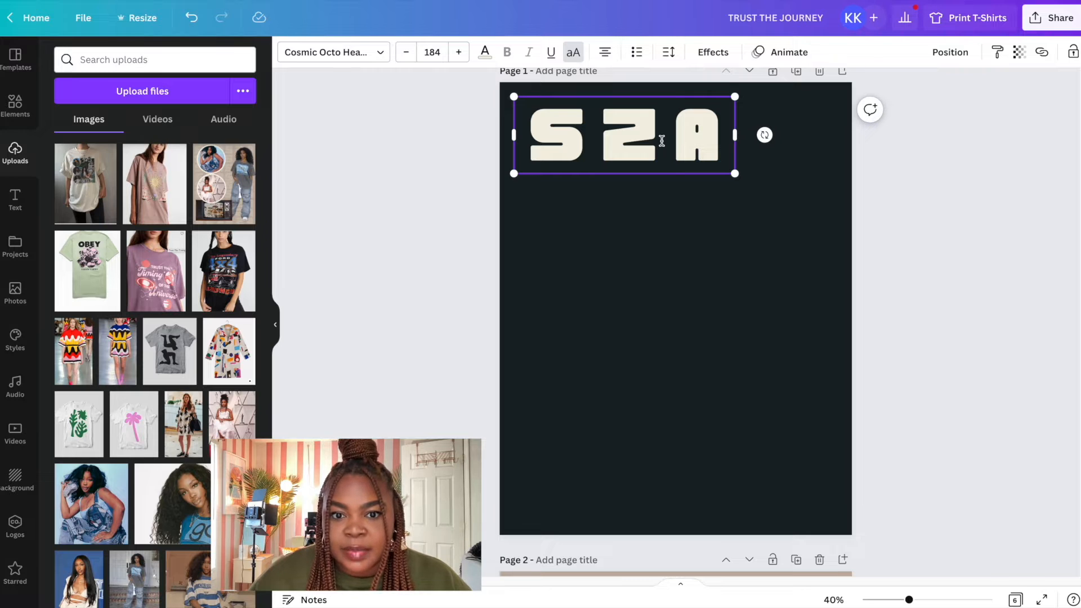
{"action": "left_click", "coordinate": [785, 153]}
{"action": "mouse_move", "coordinate": [727, 144]}
{"action": "left_mouse_down"}
{"action": "mouse_move", "coordinate": [665, 144]}
{"action": "mouse_move", "coordinate": [721, 145]}
{"action": "left_mouse_up"}
Paste a copy of the SZA text and place it below and to the right of the original
{"action": "right_click", "coordinate": [682, 145]}
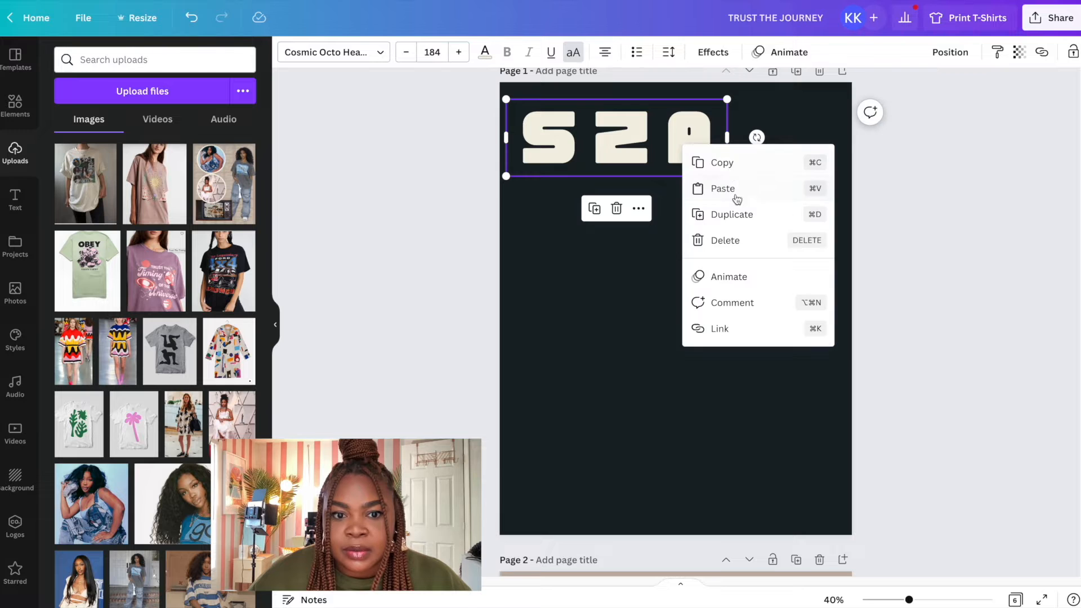
{"action": "left_click", "coordinate": [722, 162]}
{"action": "key", "text": "super+v"}
{"action": "left_click_drag", "start_coordinate": [669, 152], "coordinate": [756, 237]}
Scale down the original SZA text and delete the larger copy below it
{"action": "left_click", "coordinate": [628, 135]}
{"action": "left_click_drag", "start_coordinate": [727, 178], "coordinate": [688, 161]}
{"action": "left_click", "coordinate": [720, 235]}
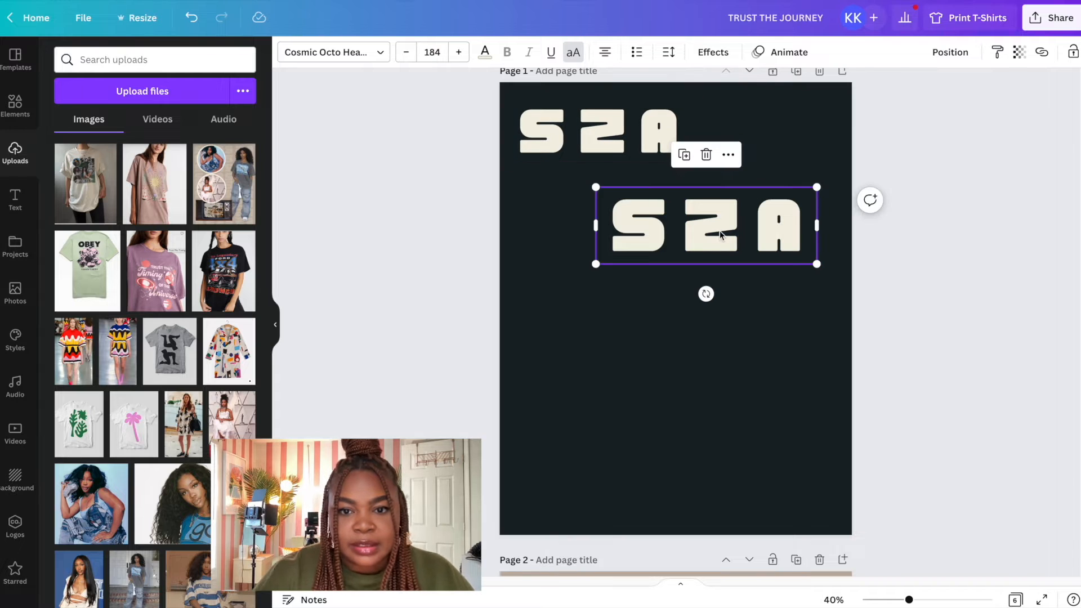
{"action": "key", "text": "Delete"}
Duplicate the smaller SZA text and align the copy beside the original in one row across the top of page 1
{"action": "left_click", "coordinate": [620, 109]}
{"action": "key", "text": "ctrl+d"}
{"action": "left_click_drag", "start_coordinate": [620, 109], "coordinate": [776, 133]}
{"action": "left_click", "coordinate": [968, 191]}
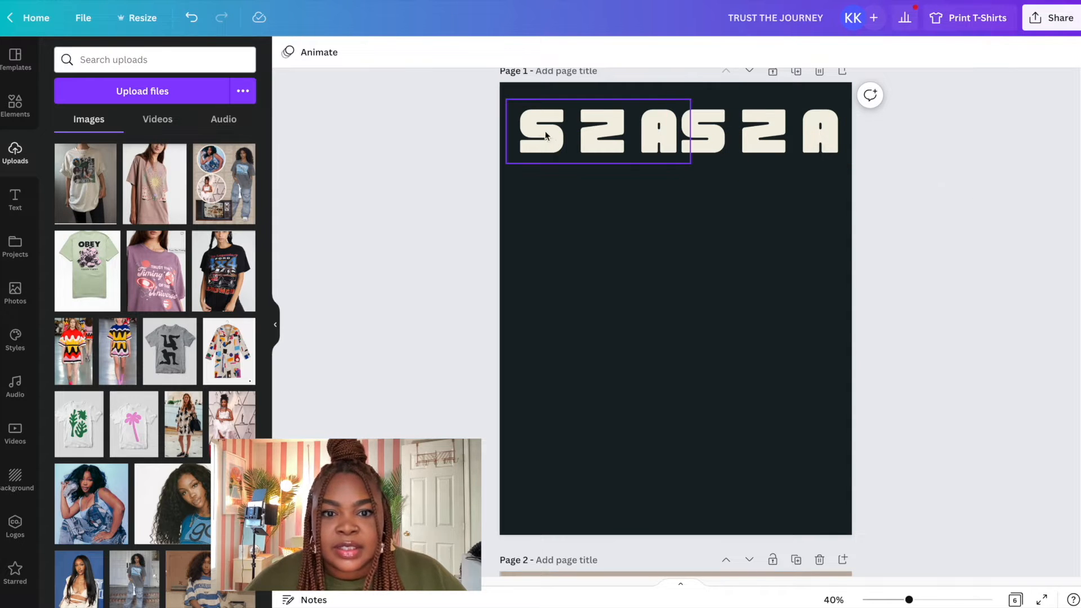
{"action": "left_click_drag", "start_coordinate": [594, 135], "coordinate": [588, 131]}
{"action": "left_click_drag", "start_coordinate": [750, 131], "coordinate": [751, 131]}
{"action": "left_click", "coordinate": [465, 111]}
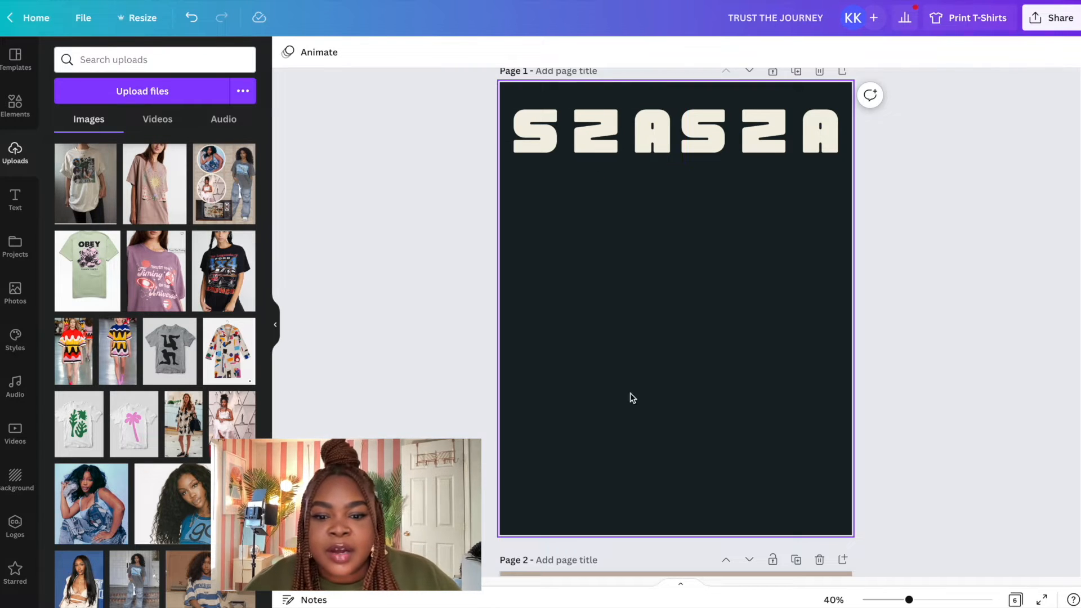
Change the background of page 1 to the taupe document colour, using the page 2 collage as reference
{"action": "scroll", "coordinate": [630, 394], "scroll_direction": "down", "scroll_amount": 7}
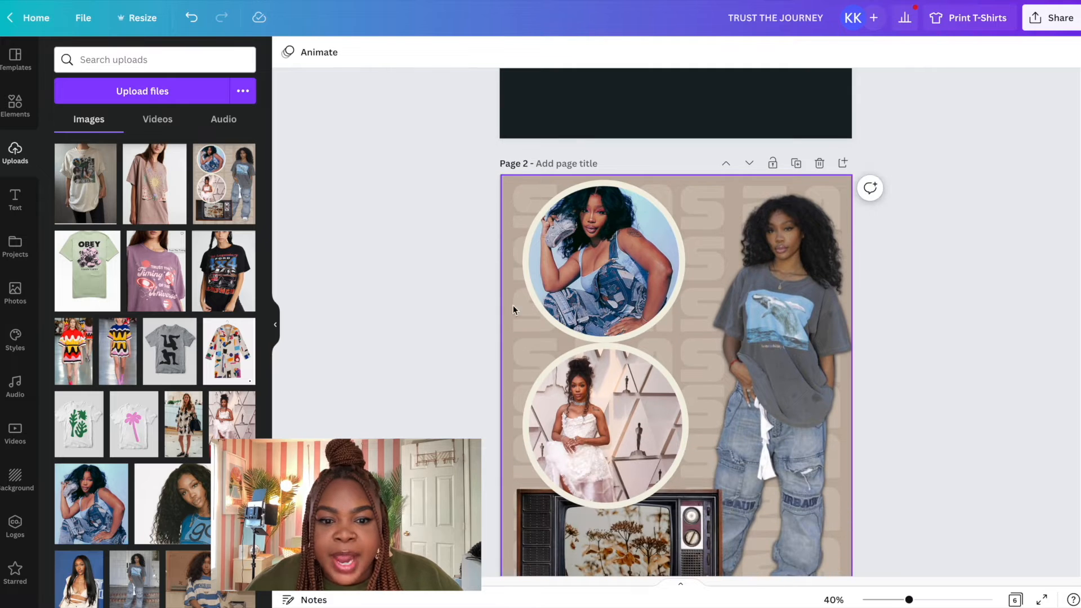
{"action": "scroll", "coordinate": [750, 441], "scroll_direction": "down", "scroll_amount": 3}
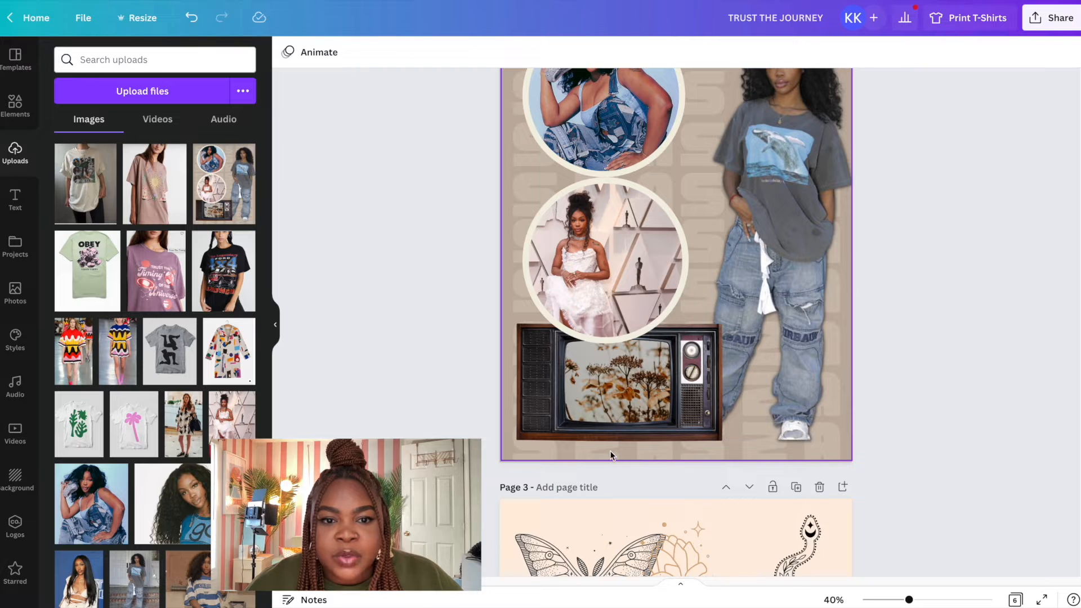
{"action": "scroll", "coordinate": [607, 451], "scroll_direction": "up", "scroll_amount": 3}
{"action": "scroll", "coordinate": [686, 247], "scroll_direction": "up", "scroll_amount": 8}
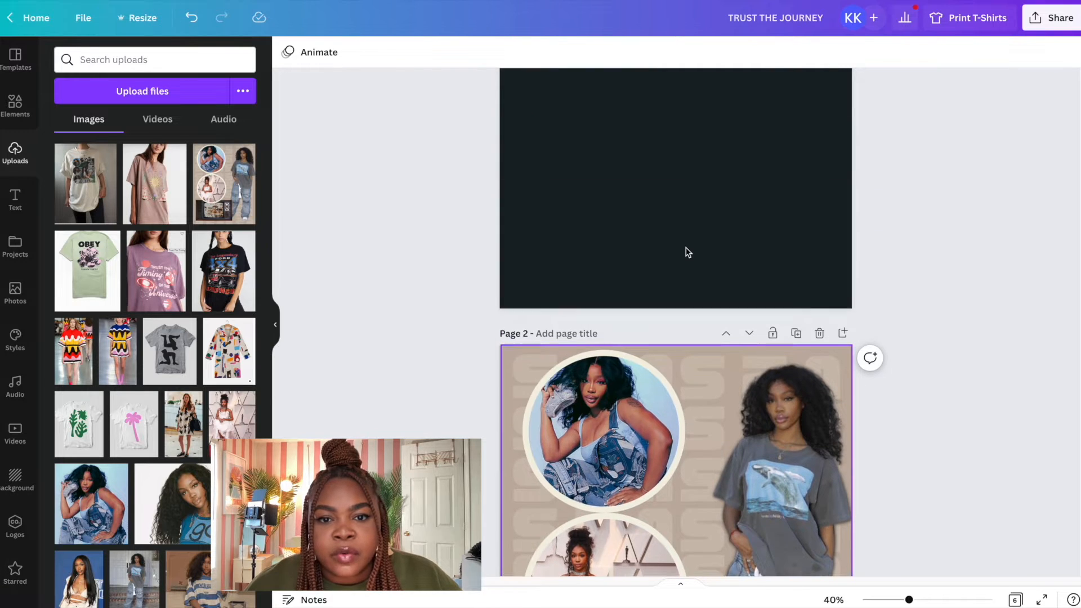
{"action": "left_click", "coordinate": [529, 107]}
{"action": "left_click", "coordinate": [288, 56]}
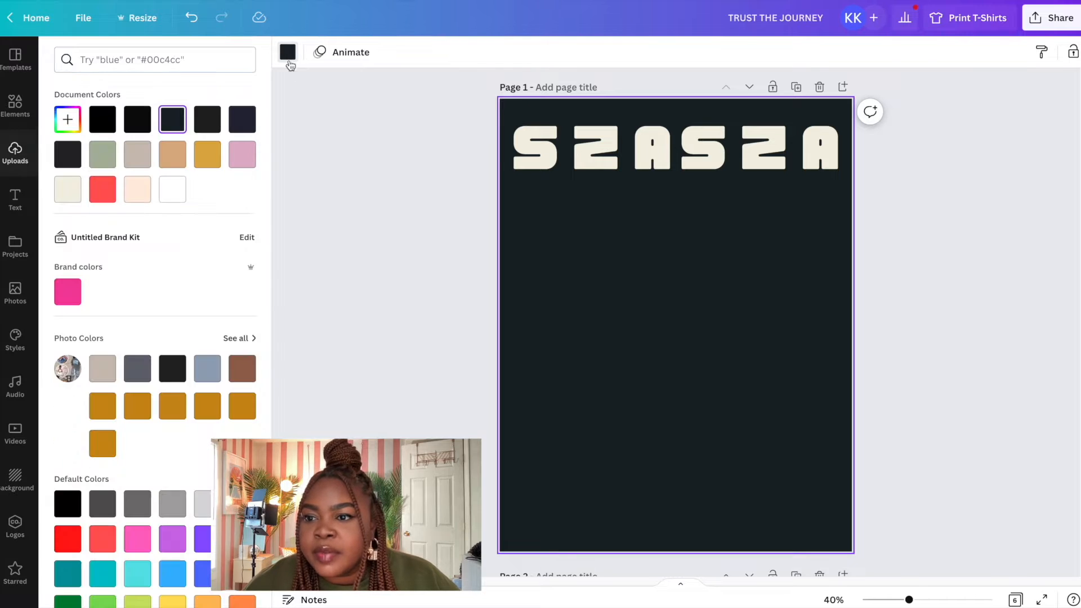
{"action": "left_click", "coordinate": [137, 163]}
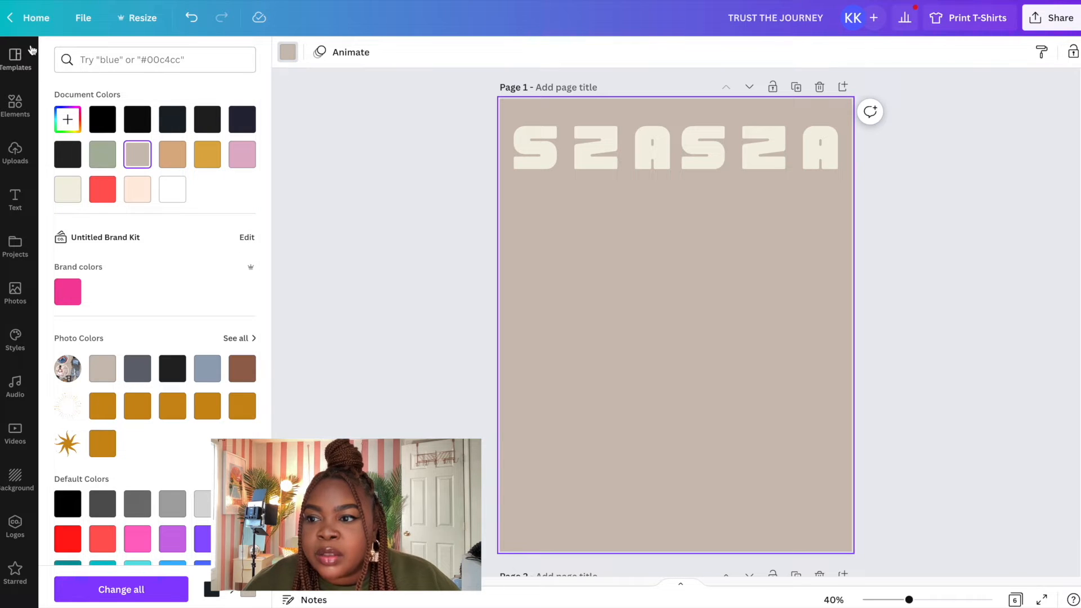
Place the uploaded photo of the dusty-pink sun T-shirt below the SZA text on page 1 and select the page background
{"action": "left_click", "coordinate": [17, 158]}
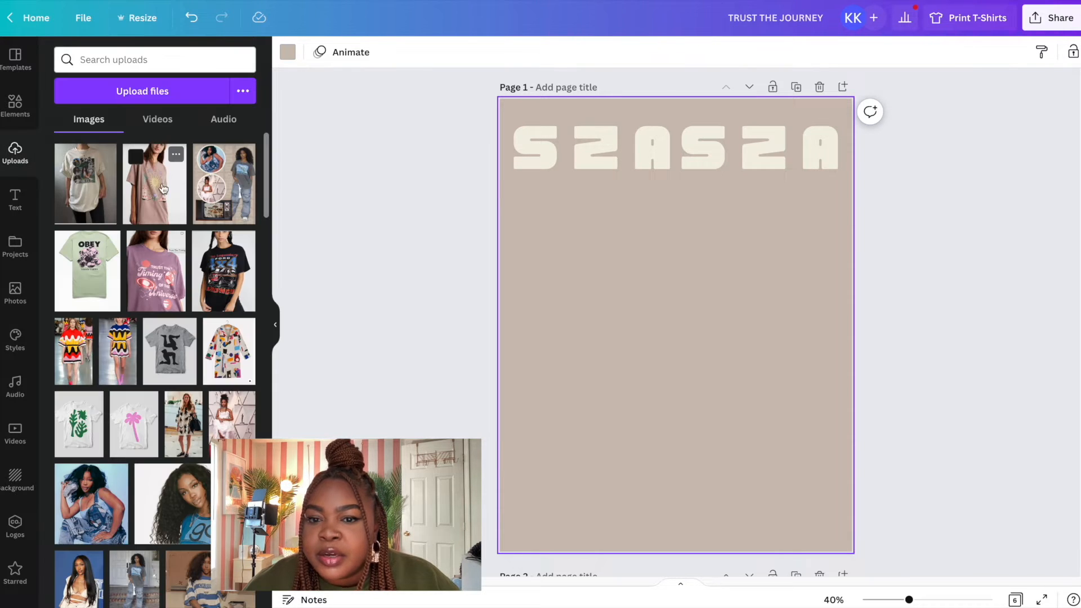
{"action": "left_click", "coordinate": [158, 192]}
{"action": "left_click_drag", "start_coordinate": [758, 301], "coordinate": [699, 353]}
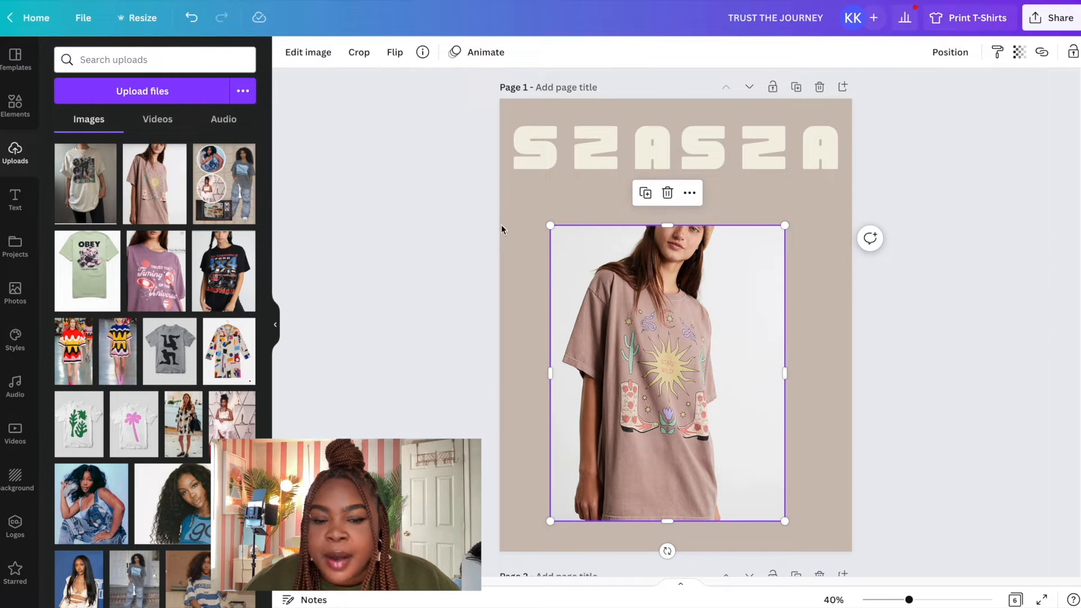
{"action": "left_click", "coordinate": [526, 214]}
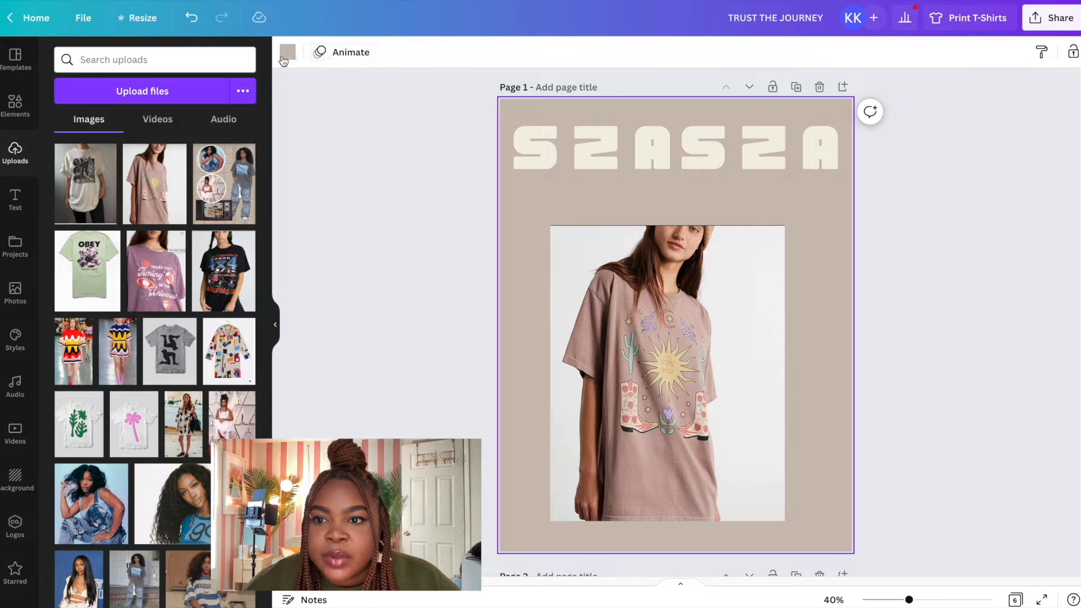
Check the colour options for page 1's background, then delete the dusty-pink sun T-shirt photo from the page
{"action": "left_click", "coordinate": [287, 54]}
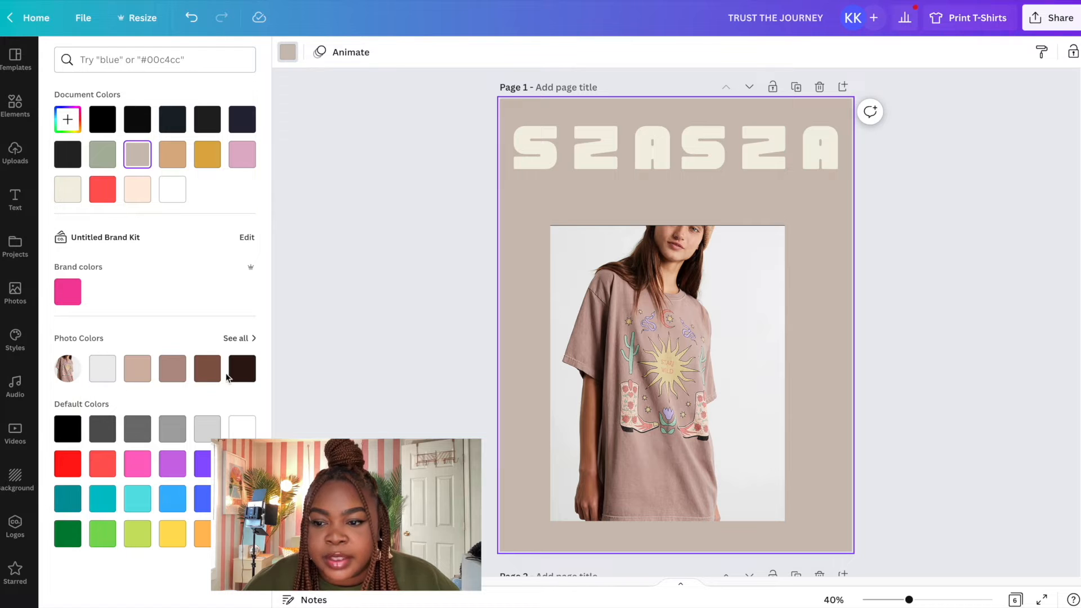
{"action": "left_click", "coordinate": [622, 318]}
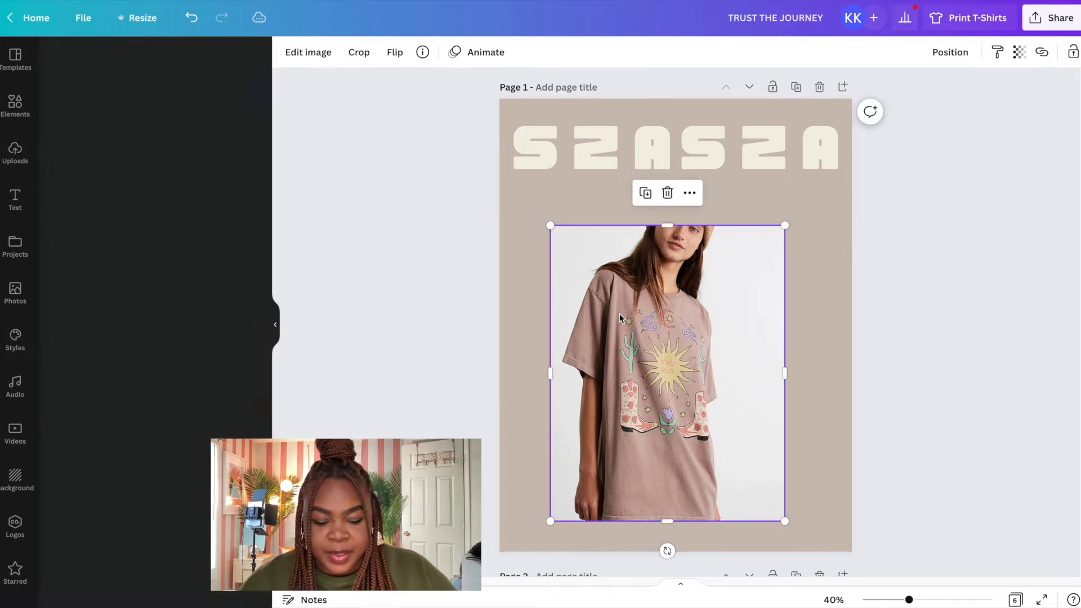
{"action": "key", "text": "Delete"}
Select both SZA texts in the top row of page 1 and duplicate them to form a second and third row below
{"action": "left_click", "coordinate": [572, 130]}
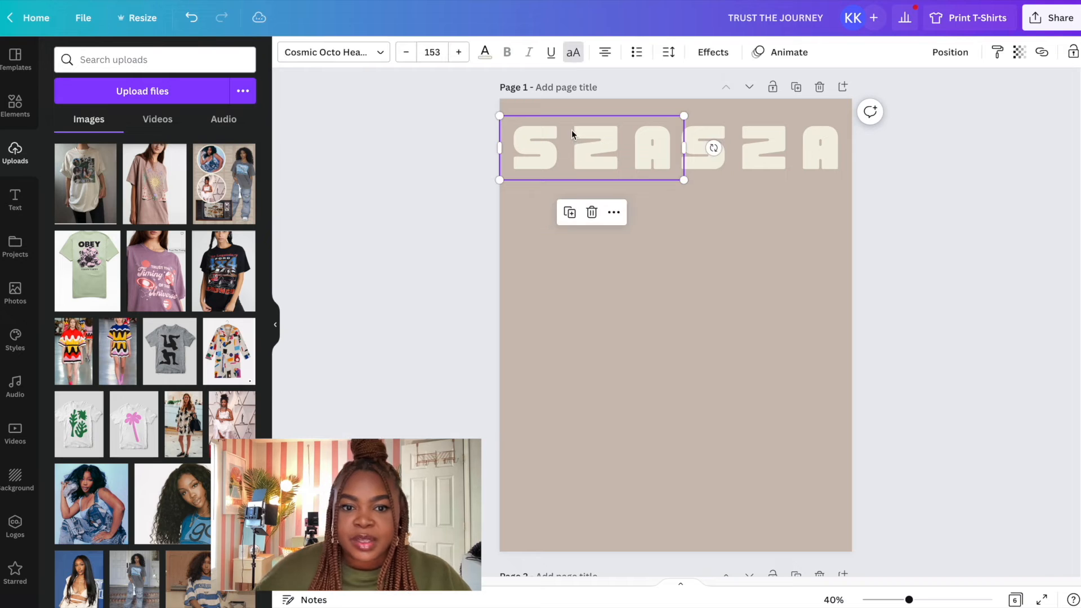
{"action": "left_click_drag", "start_coordinate": [829, 185], "coordinate": [589, 122]}
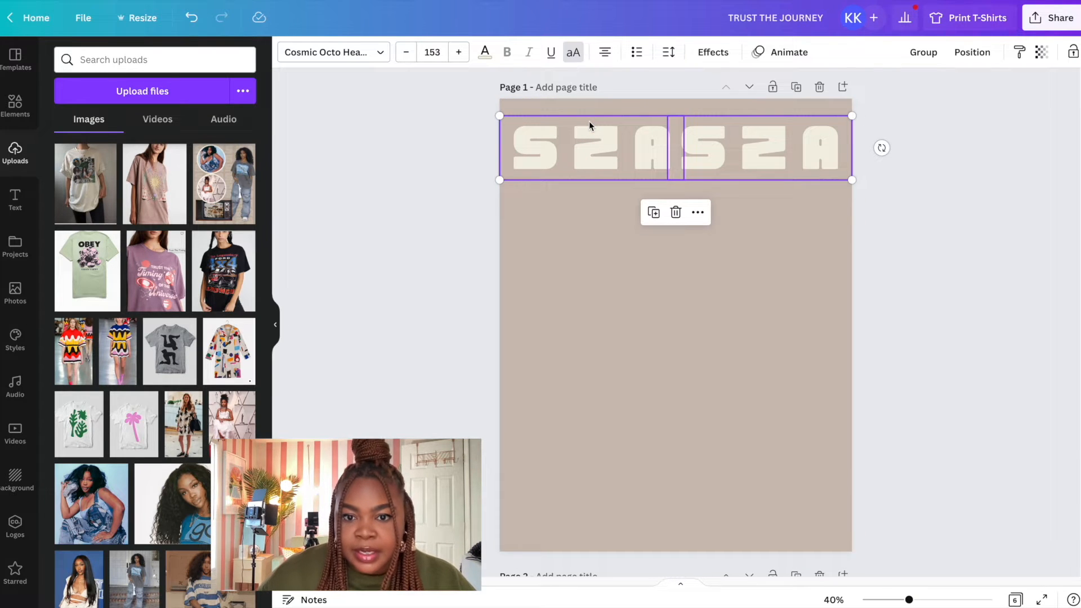
{"action": "left_click_drag", "start_coordinate": [589, 120], "coordinate": [620, 197]}
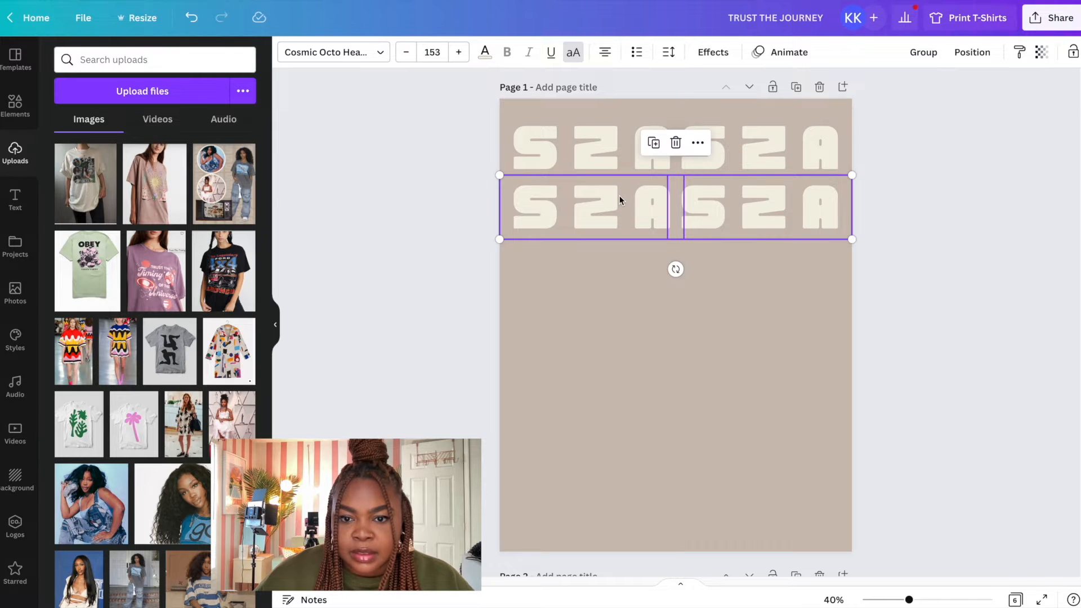
{"action": "left_click", "coordinate": [583, 276]}
{"action": "key", "text": "super+v"}
{"action": "left_click_drag", "start_coordinate": [615, 133], "coordinate": [621, 259]}
Paste three more copies of the SZA text row and align them below as the fourth, fifth and sixth rows
{"action": "key", "text": "ctrl+v"}
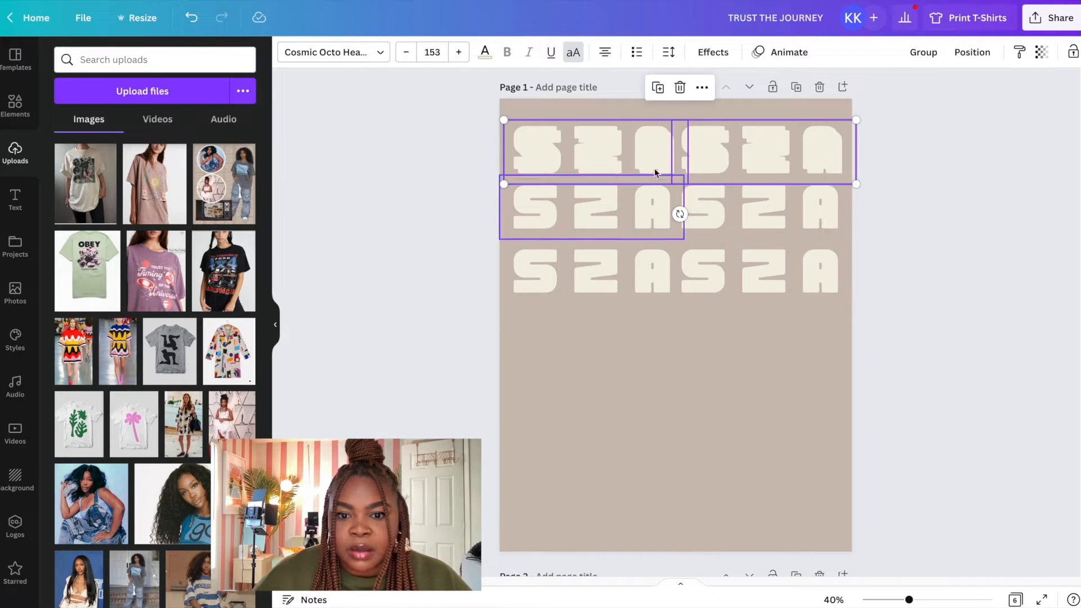
{"action": "left_click_drag", "start_coordinate": [642, 150], "coordinate": [636, 316]}
{"action": "key", "text": "ctrl+v"}
{"action": "left_click_drag", "start_coordinate": [635, 130], "coordinate": [628, 379]}
{"action": "key", "text": "ctrl+v"}
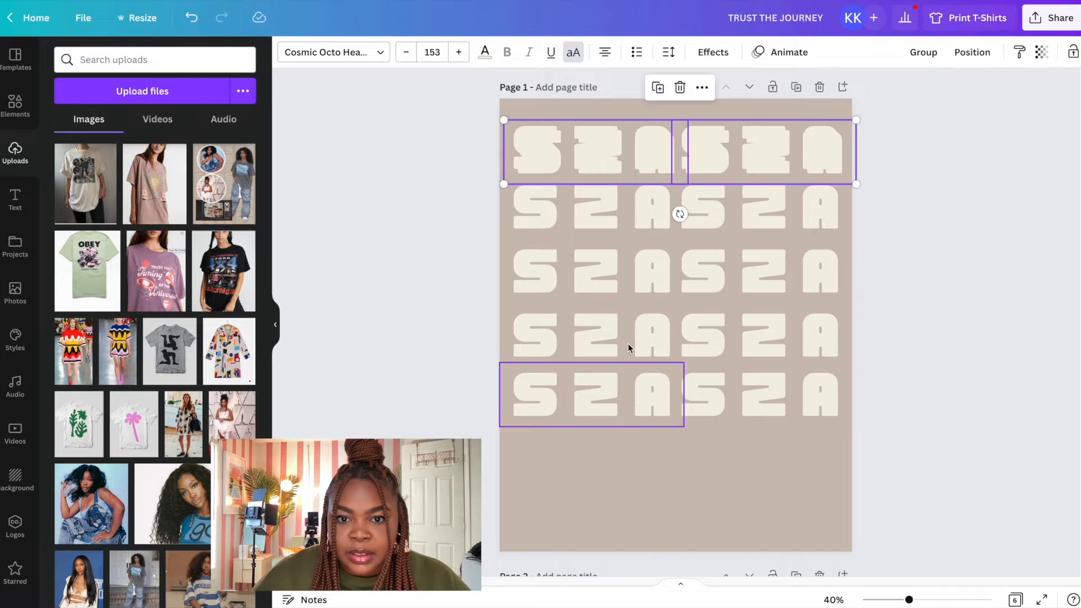
{"action": "left_click_drag", "start_coordinate": [649, 155], "coordinate": [636, 458]}
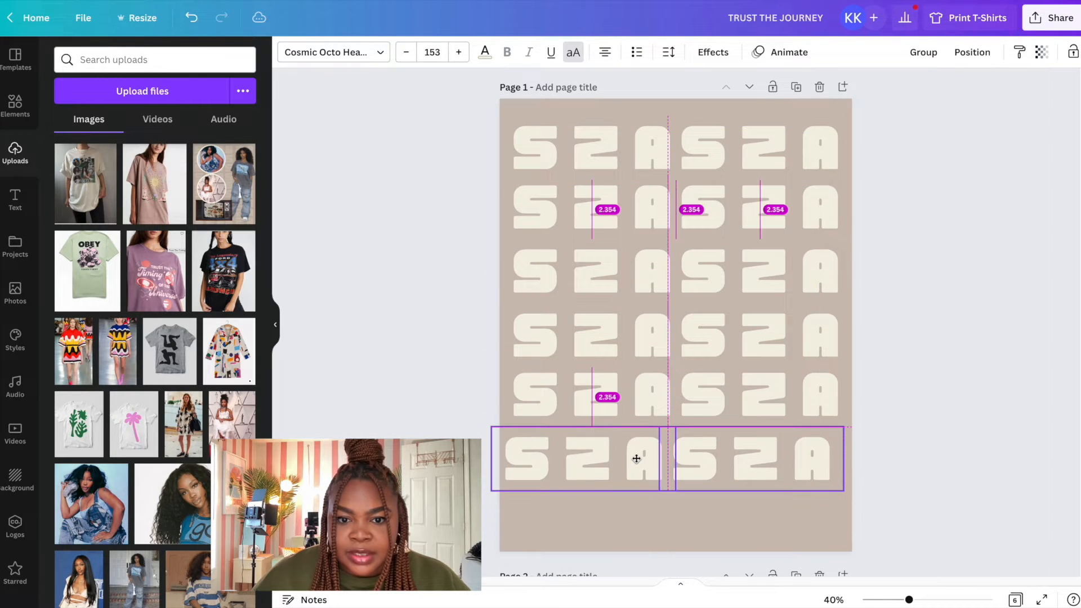
{"action": "left_click_drag", "start_coordinate": [636, 458], "coordinate": [643, 458]}
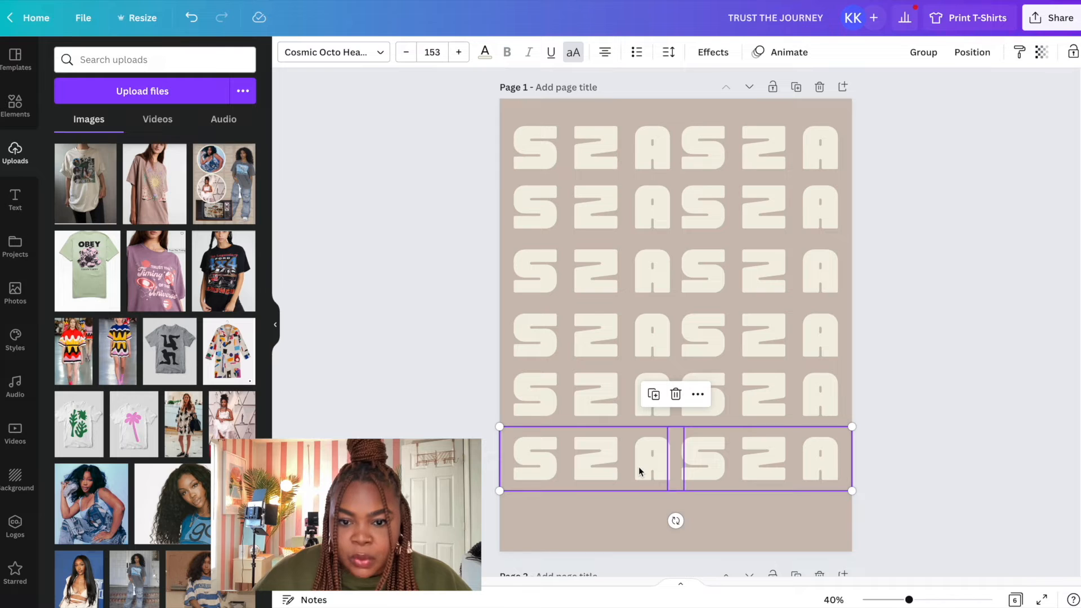
Add a seventh SZA text row near the bottom of page 1 and shift all the rows slightly upward together
{"action": "key", "text": "ctrl+v"}
{"action": "left_click_drag", "start_coordinate": [707, 155], "coordinate": [702, 521]}
{"action": "left_click", "coordinate": [966, 447]}
{"action": "scroll", "coordinate": [974, 399], "scroll_direction": "down", "scroll_amount": 1}
{"action": "left_click_drag", "start_coordinate": [491, 119], "coordinate": [924, 568]}
{"action": "left_click_drag", "start_coordinate": [796, 427], "coordinate": [769, 421]}
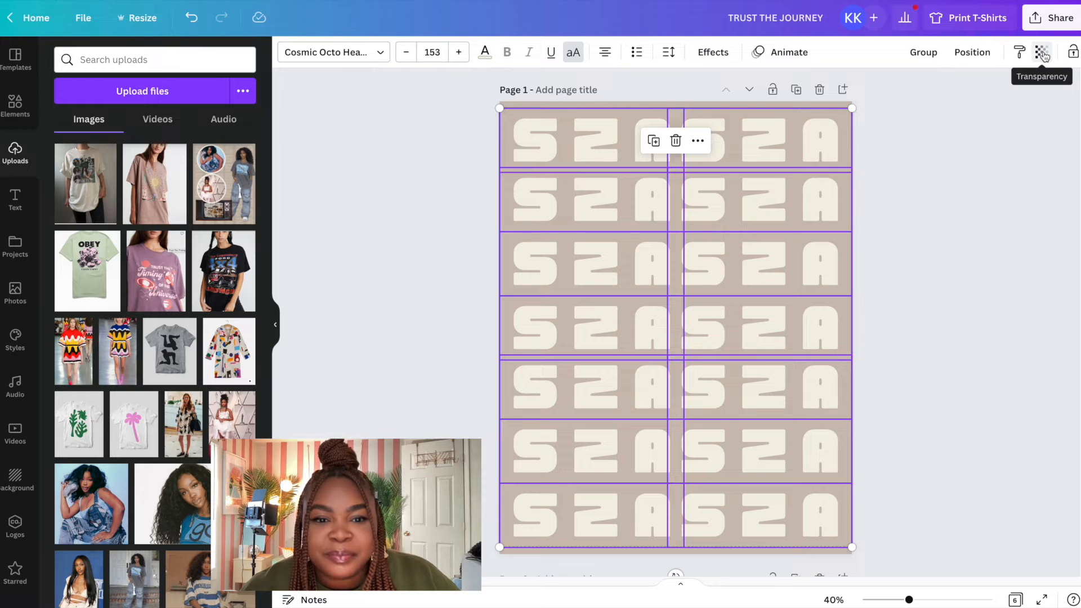
Group all the SZA text rows on page 1 and set the group's transparency to 43
{"action": "left_click", "coordinate": [902, 224]}
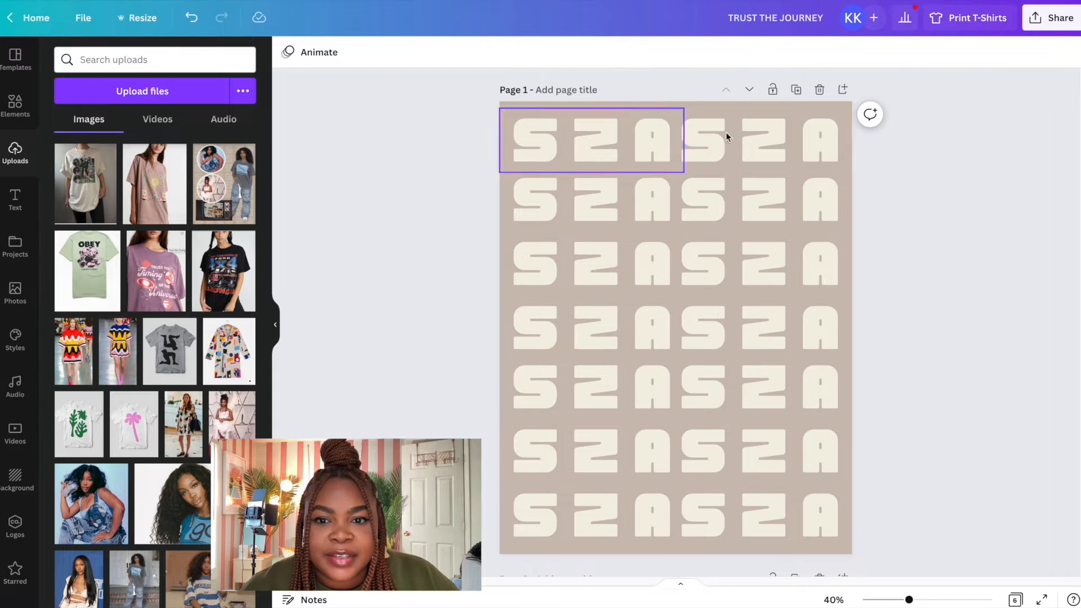
{"action": "left_click_drag", "start_coordinate": [492, 123], "coordinate": [836, 568]}
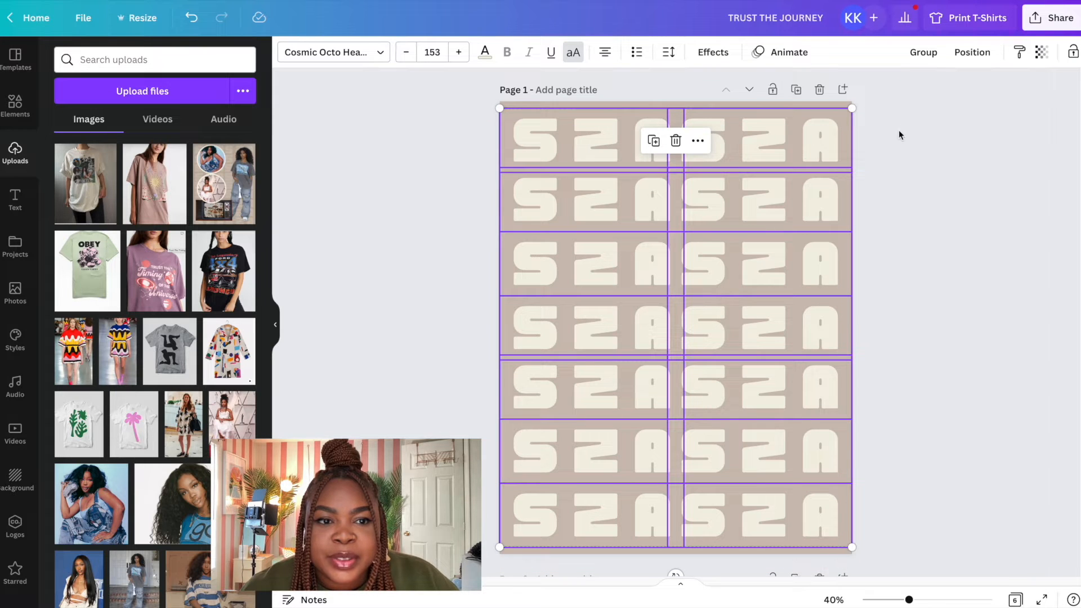
{"action": "left_click", "coordinate": [919, 53]}
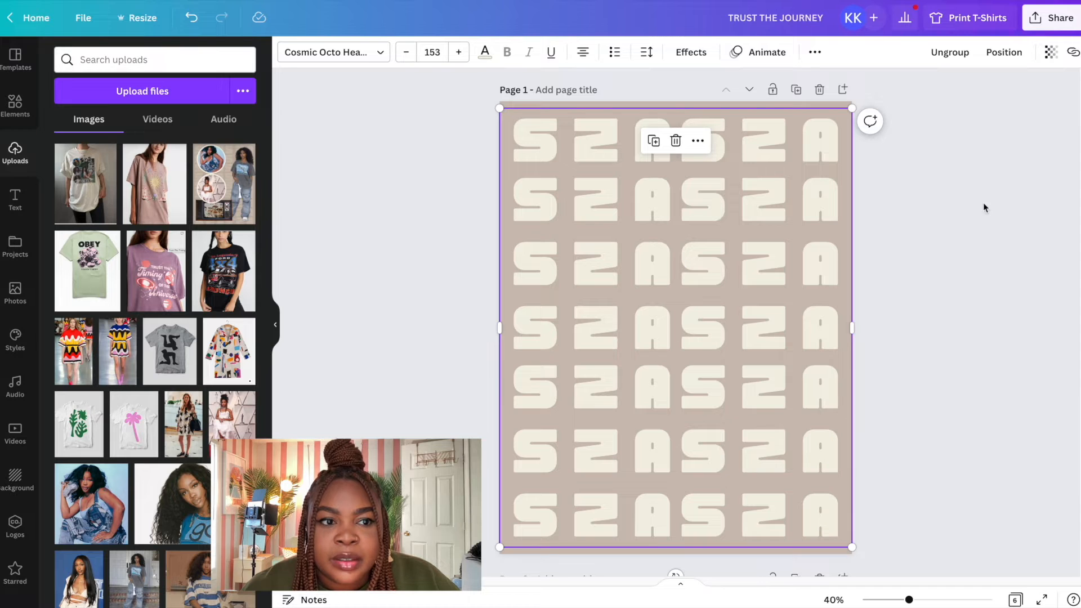
{"action": "left_click", "coordinate": [1050, 52]}
{"action": "left_click_drag", "start_coordinate": [1046, 107], "coordinate": [973, 120]}
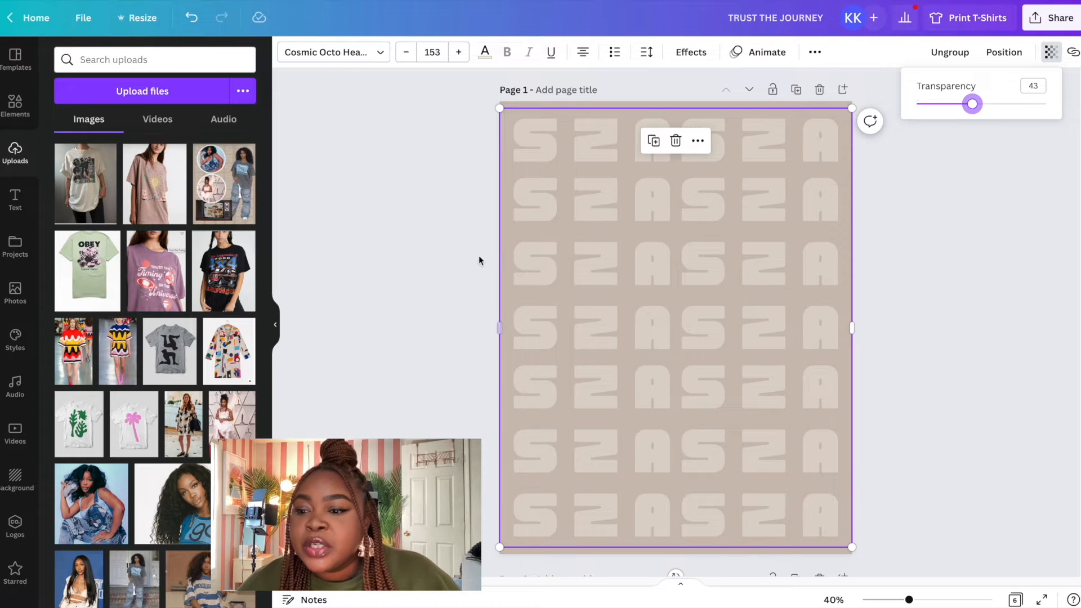
Add the uploaded full-length photo of SZA in the whale T-shirt to page 1 and move it against the page's right edge
{"action": "scroll", "coordinate": [95, 360], "scroll_direction": "down", "scroll_amount": 2}
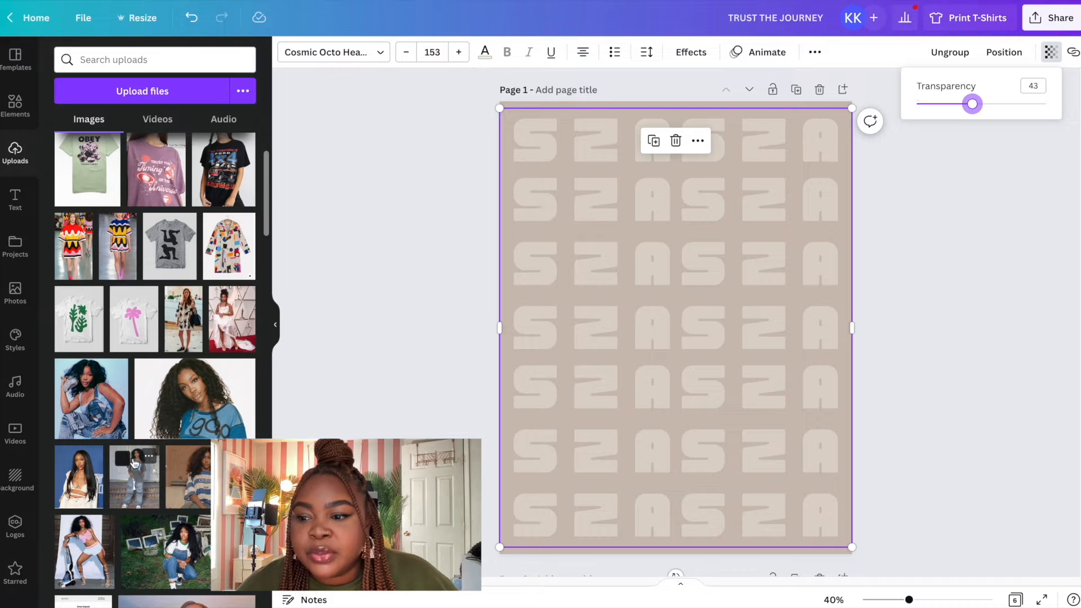
{"action": "scroll", "coordinate": [134, 463], "scroll_direction": "down", "scroll_amount": 1}
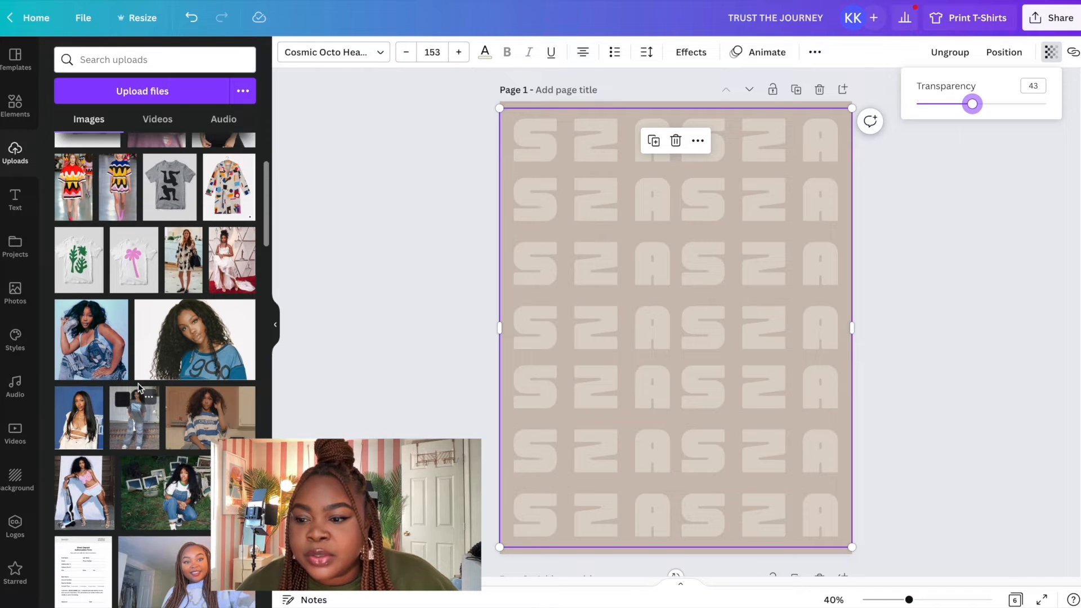
{"action": "left_click", "coordinate": [140, 428]}
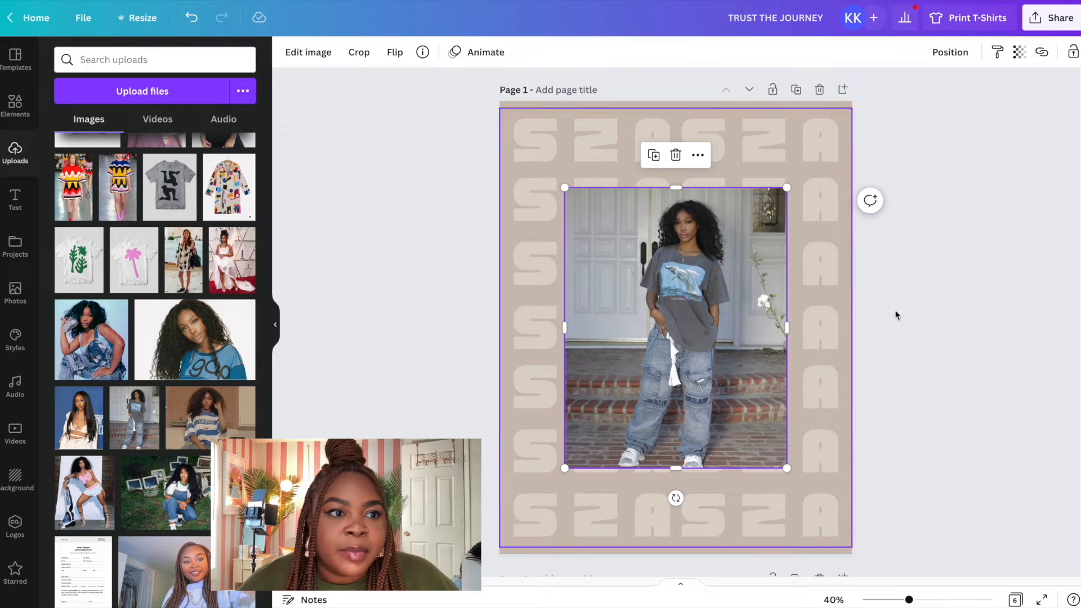
{"action": "left_click_drag", "start_coordinate": [1080, 113], "coordinate": [196, 206]}
{"action": "scroll", "coordinate": [168, 206], "scroll_direction": "down", "scroll_amount": 1}
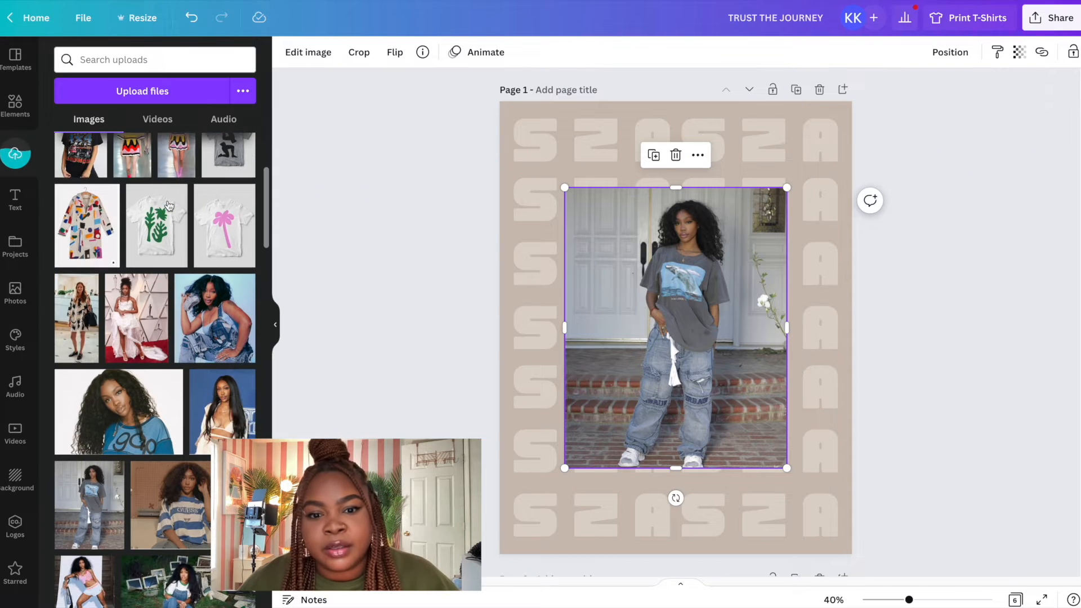
{"action": "left_click_drag", "start_coordinate": [717, 268], "coordinate": [828, 289]}
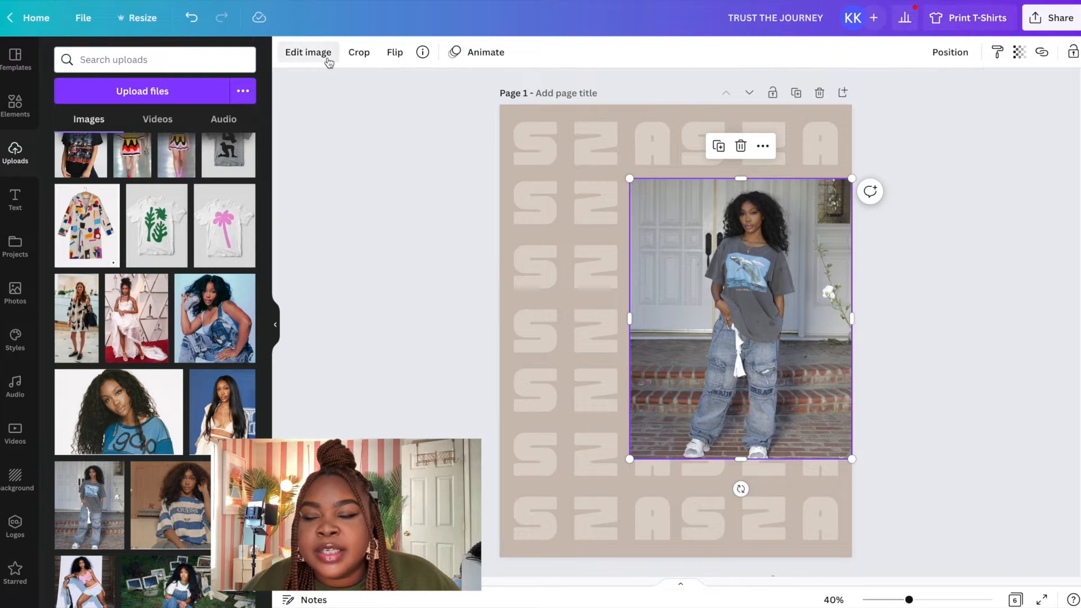
Remove the background from the full-length SZA photo with the Background Remover
{"action": "left_click", "coordinate": [328, 58]}
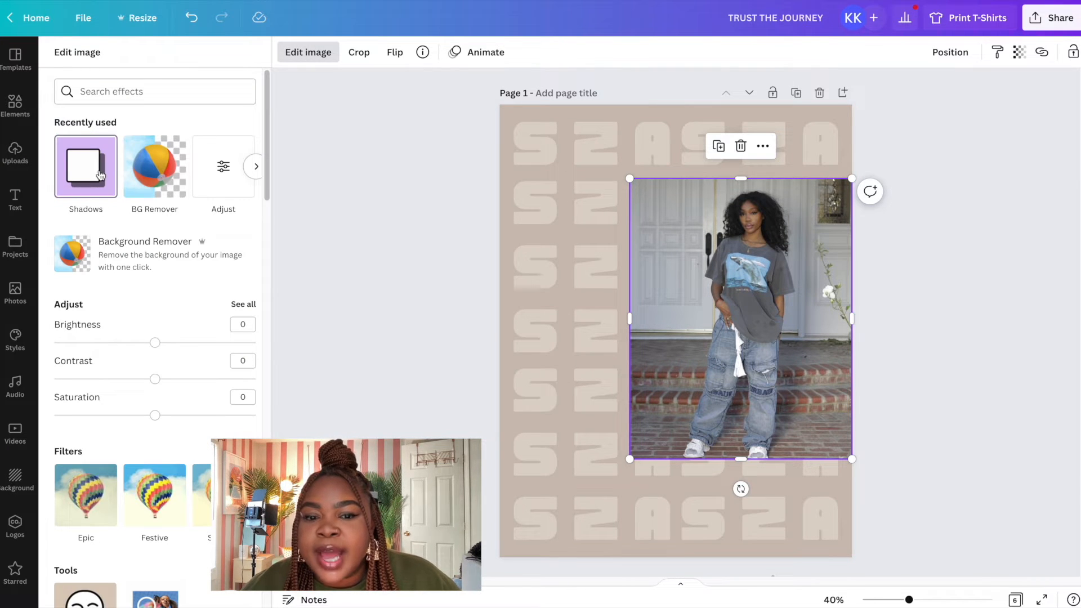
{"action": "left_click", "coordinate": [155, 171]}
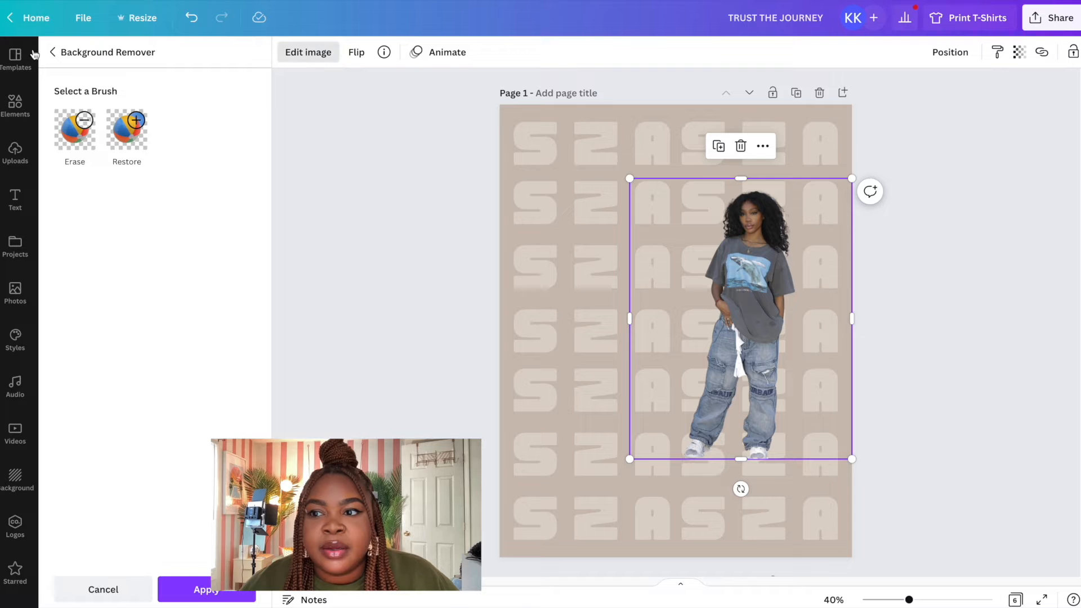
{"action": "left_click", "coordinate": [67, 53]}
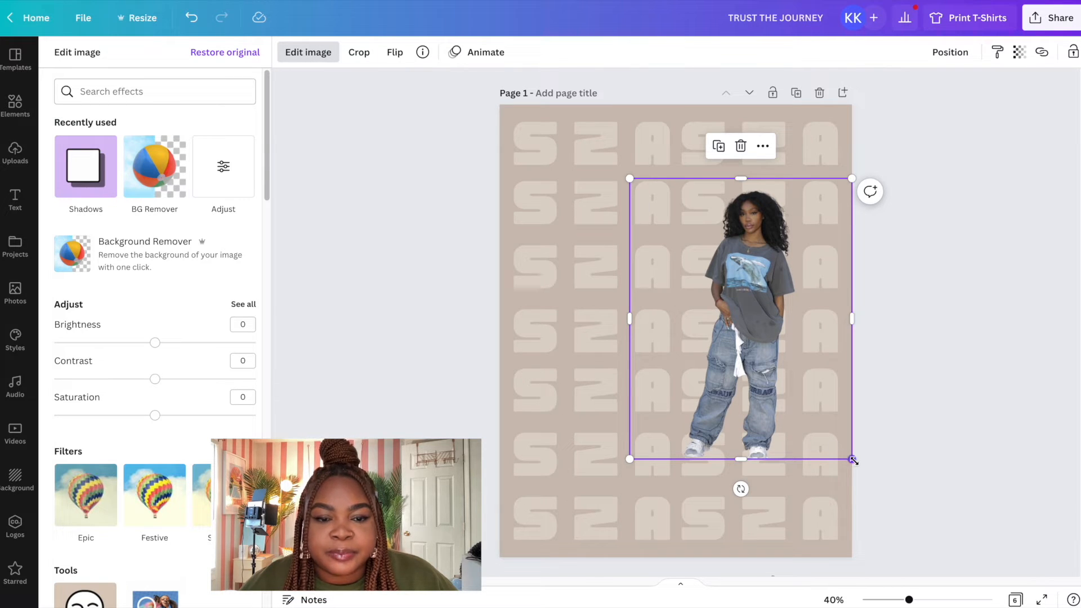
Crop the empty sides of the SZA cut-out, enlarge it and place it along the right side of page 1
{"action": "left_click_drag", "start_coordinate": [852, 460], "coordinate": [872, 485]}
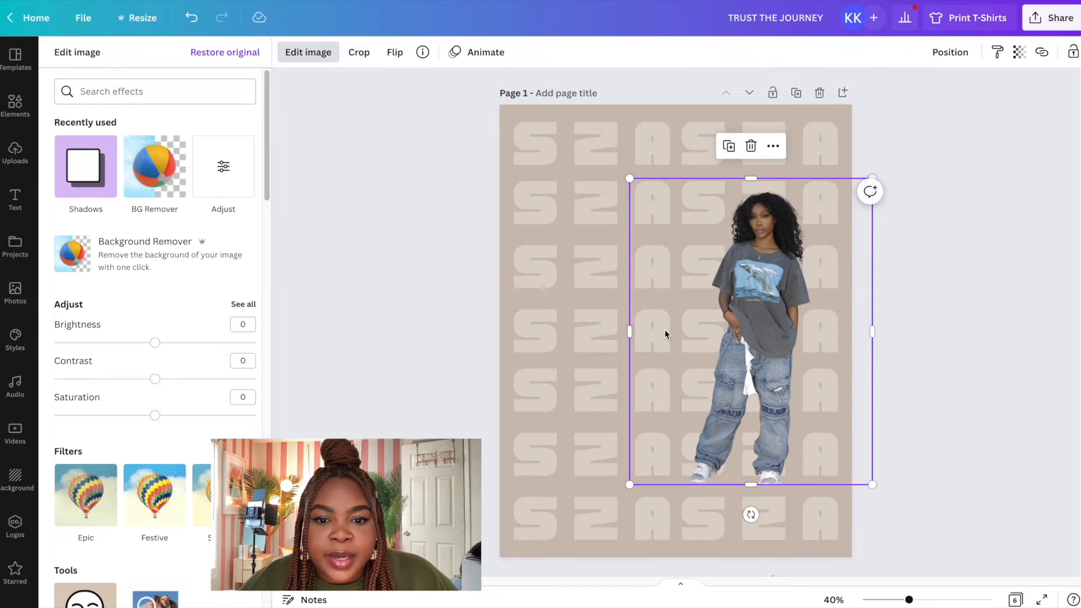
{"action": "left_click_drag", "start_coordinate": [631, 329], "coordinate": [675, 331]}
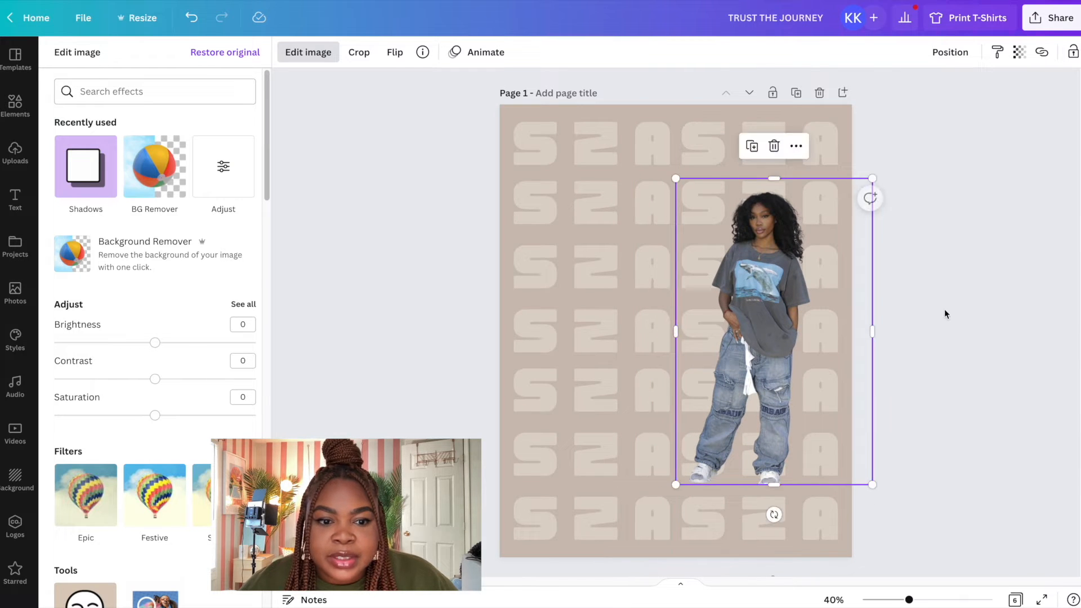
{"action": "left_click_drag", "start_coordinate": [869, 332], "coordinate": [819, 337]}
{"action": "left_click_drag", "start_coordinate": [676, 484], "coordinate": [648, 540]}
{"action": "left_click_drag", "start_coordinate": [730, 454], "coordinate": [770, 411]}
{"action": "left_click_drag", "start_coordinate": [686, 500], "coordinate": [682, 508]}
Enlarge the SZA cut-out slightly more and reposition it at page 1's right edge, using the page 2 collage as reference
{"action": "scroll", "coordinate": [950, 394], "scroll_direction": "down", "scroll_amount": 8}
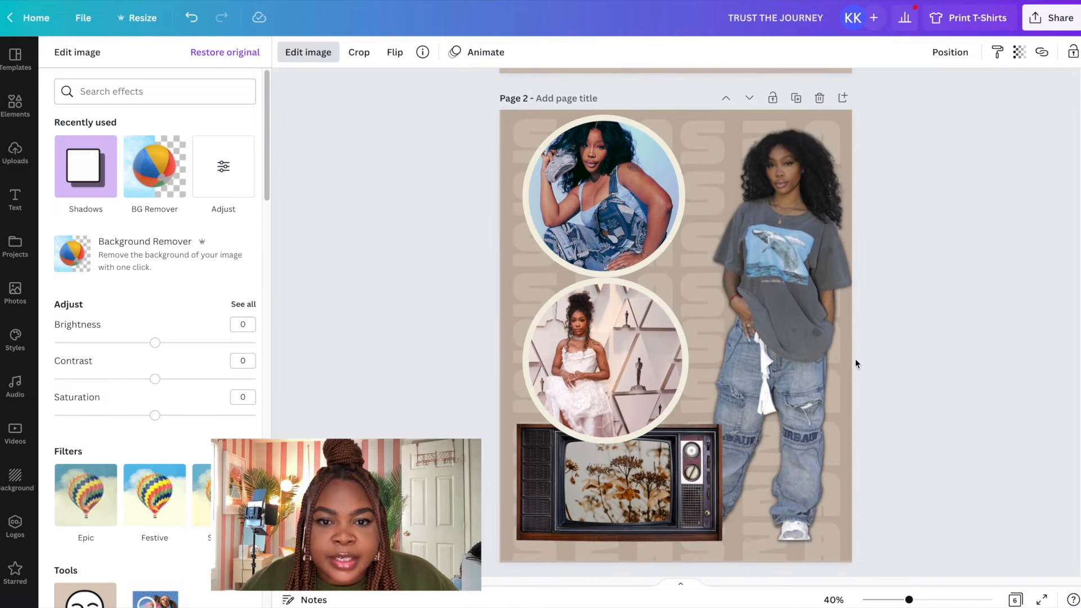
{"action": "scroll", "coordinate": [839, 346], "scroll_direction": "up", "scroll_amount": 7}
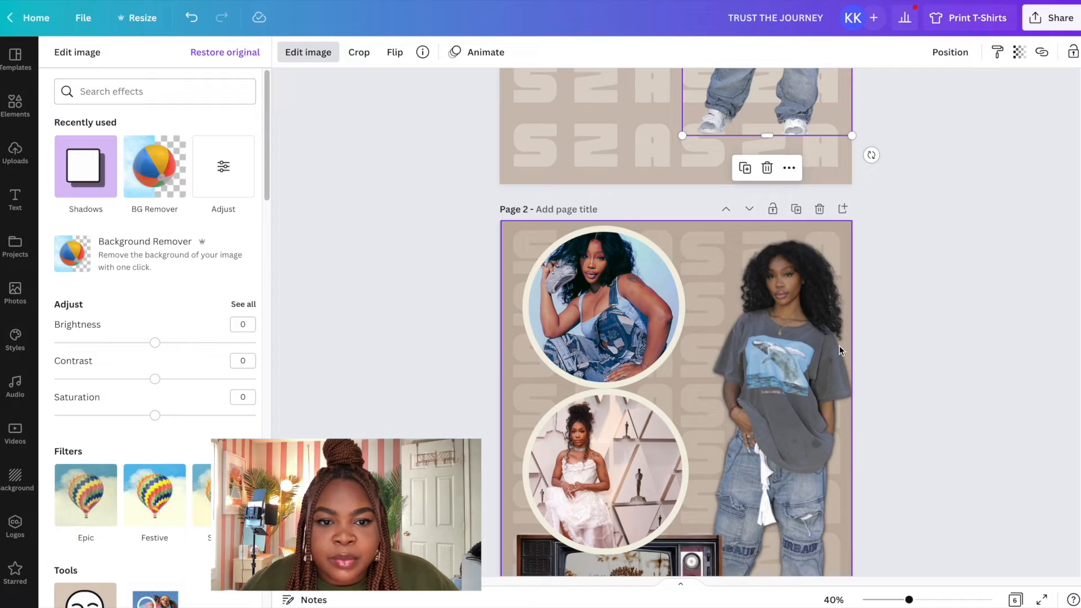
{"action": "scroll", "coordinate": [839, 345], "scroll_direction": "up", "scroll_amount": 2}
{"action": "left_click_drag", "start_coordinate": [678, 138], "coordinate": [674, 119]}
{"action": "left_click_drag", "start_coordinate": [777, 301], "coordinate": [787, 318]}
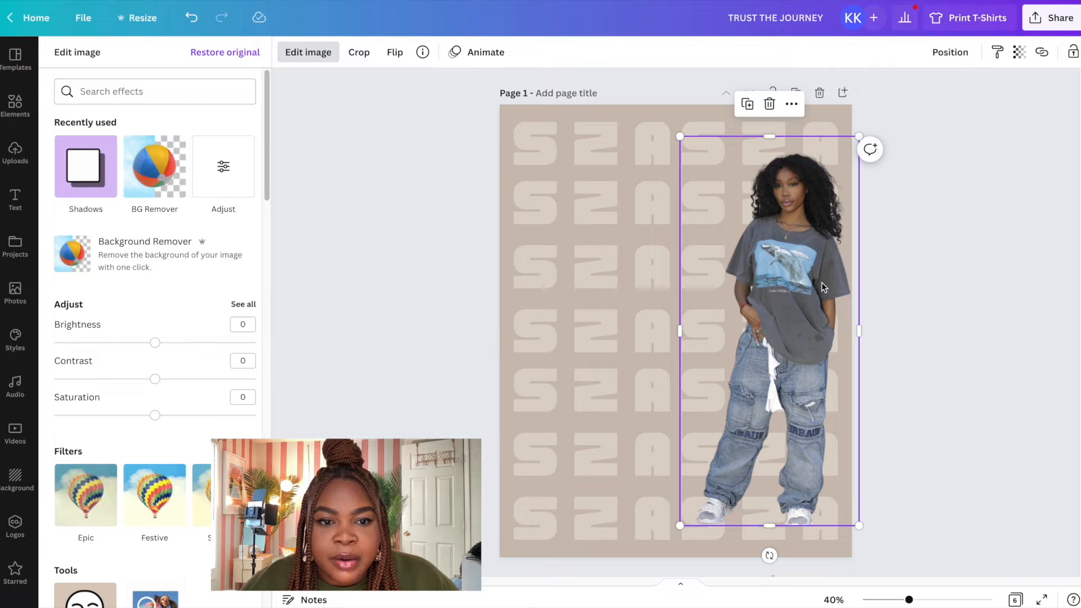
{"action": "key", "text": "Escape"}
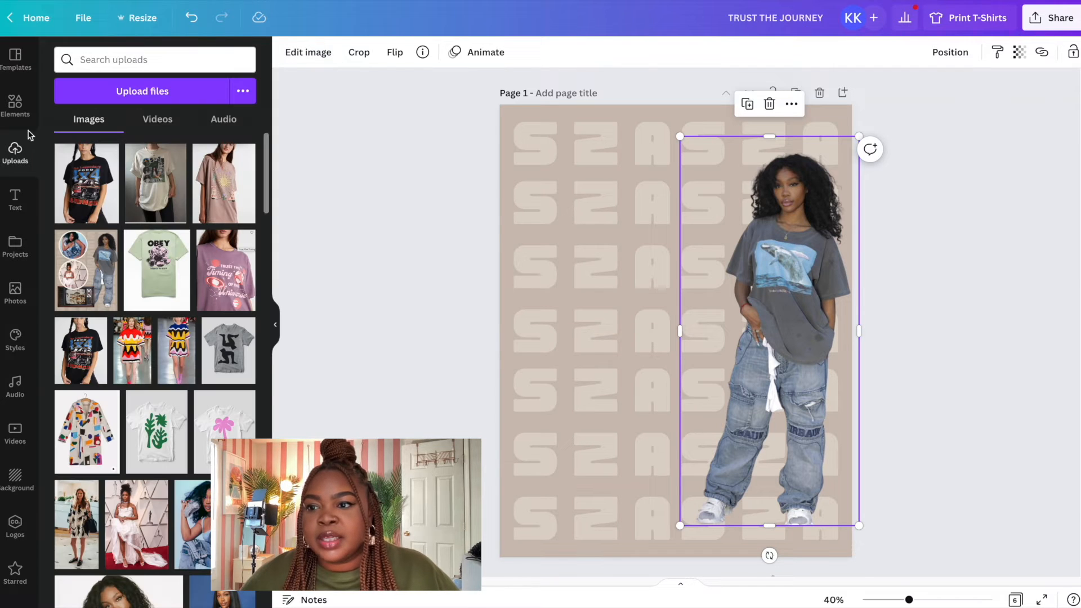
Search the design elements for frames and narrow the results to frames only
{"action": "left_click", "coordinate": [21, 106]}
{"action": "left_click", "coordinate": [63, 54]}
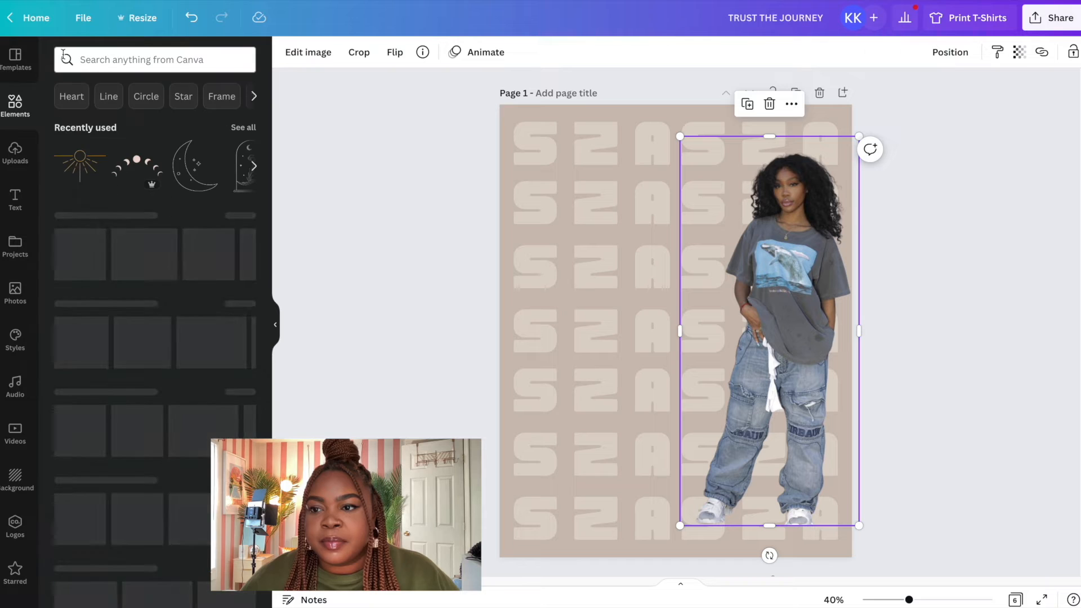
{"action": "left_click", "coordinate": [123, 60]}
{"action": "type", "text": "frames"}
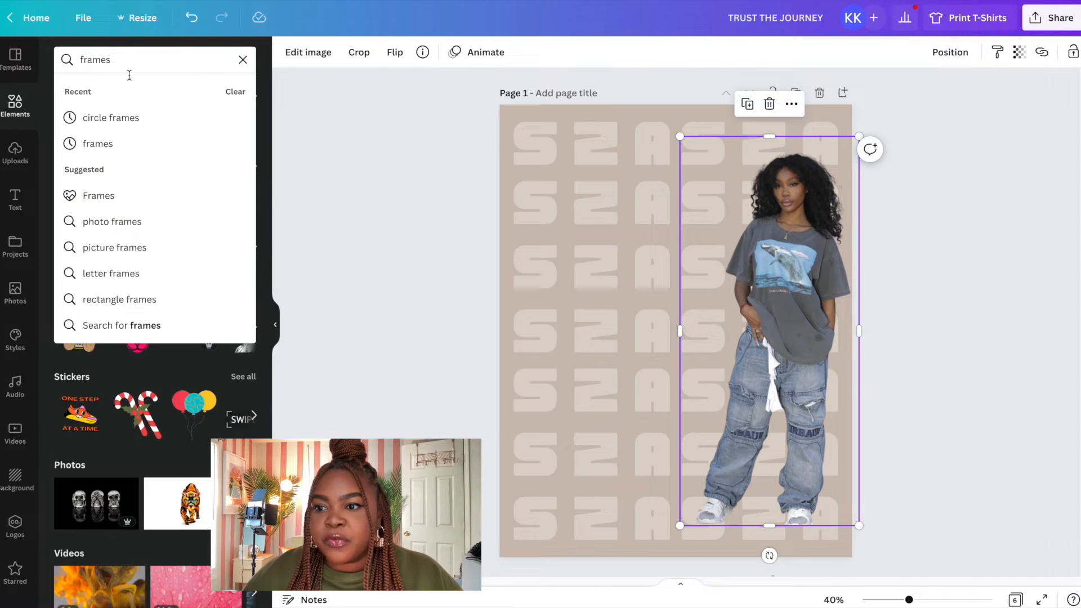
{"action": "left_click", "coordinate": [128, 151]}
{"action": "left_click", "coordinate": [248, 161]}
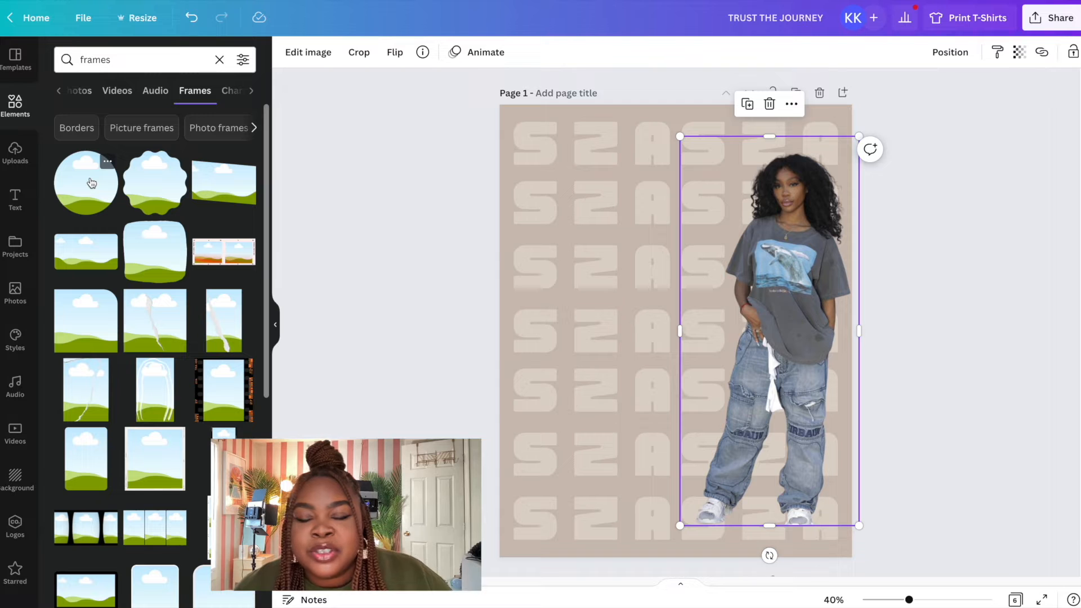
Add a circle frame with a thin border to page 1 and place it, scaled down, in the page's upper-left area
{"action": "scroll", "coordinate": [91, 183], "scroll_direction": "down", "scroll_amount": 15}
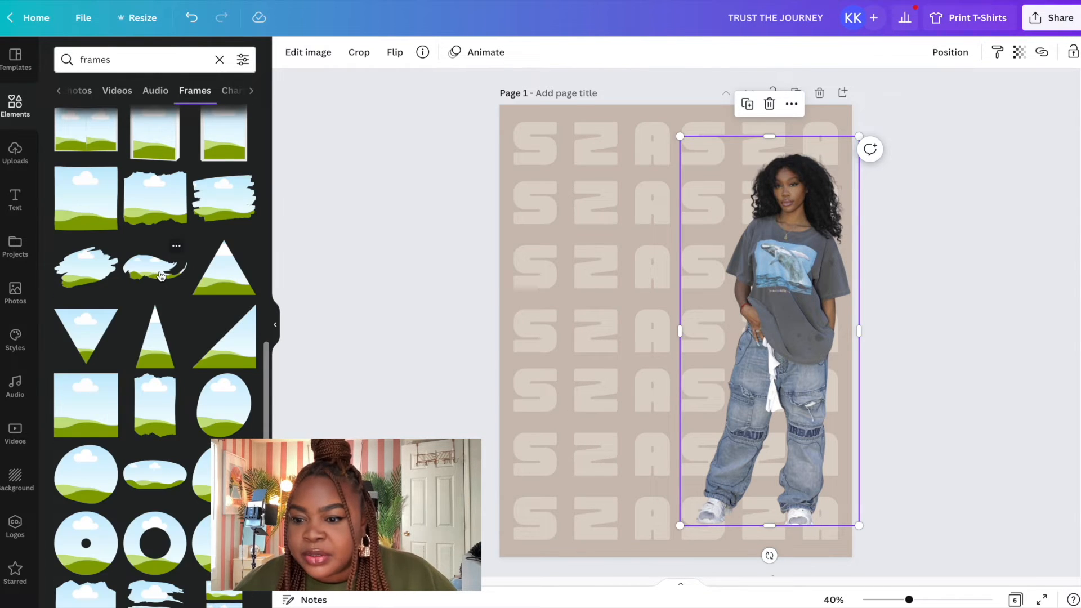
{"action": "scroll", "coordinate": [158, 275], "scroll_direction": "down", "scroll_amount": 5}
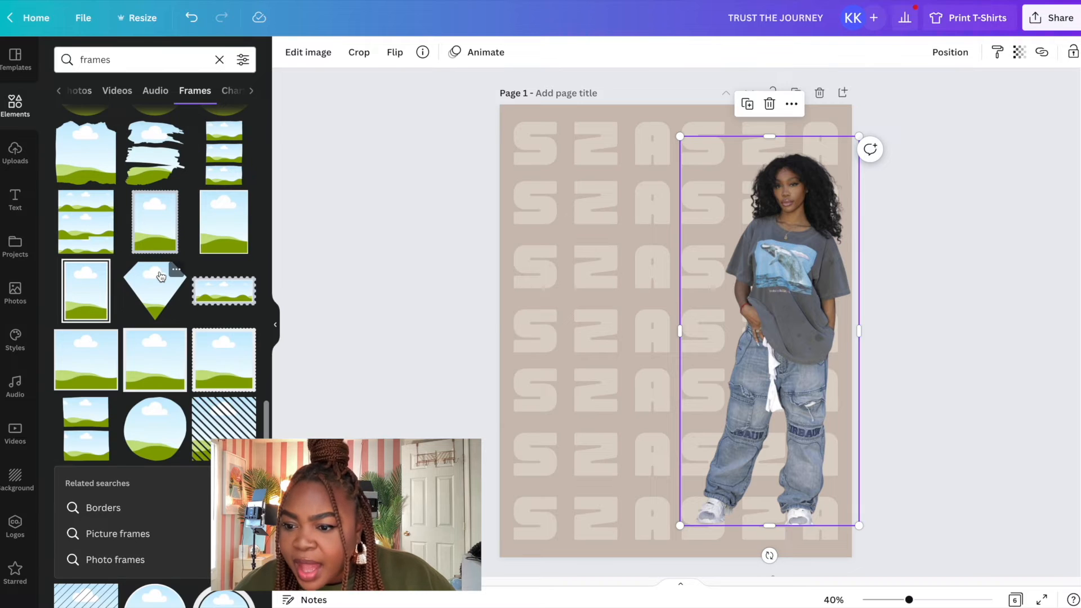
{"action": "scroll", "coordinate": [159, 275], "scroll_direction": "down", "scroll_amount": 8}
{"action": "scroll", "coordinate": [159, 276], "scroll_direction": "down", "scroll_amount": 8}
{"action": "scroll", "coordinate": [159, 275], "scroll_direction": "down", "scroll_amount": 8}
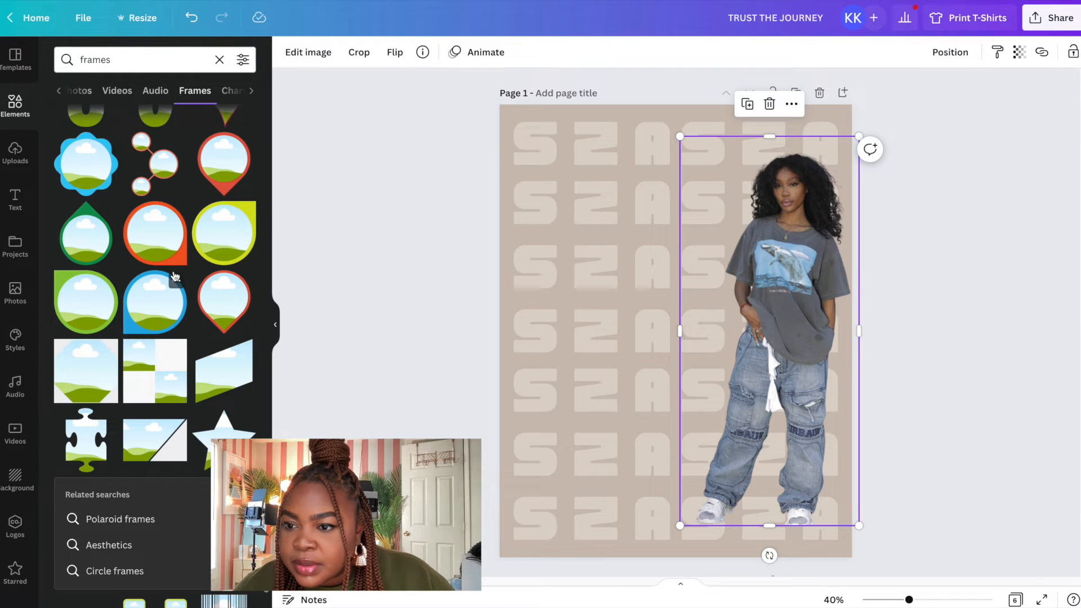
{"action": "scroll", "coordinate": [175, 276], "scroll_direction": "up", "scroll_amount": 10}
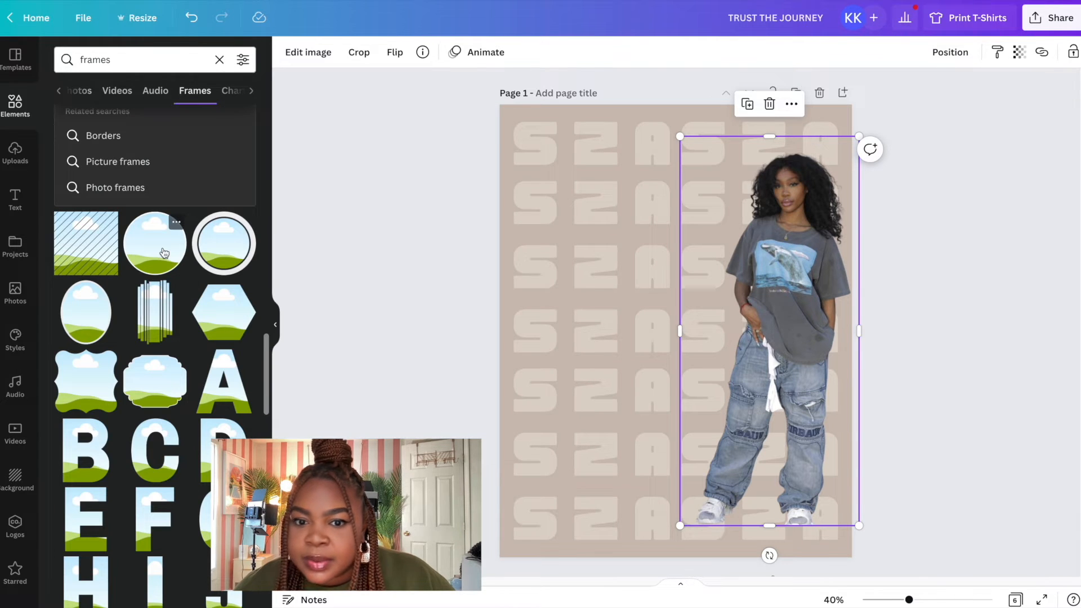
{"action": "left_click", "coordinate": [164, 253]}
{"action": "left_click_drag", "start_coordinate": [655, 321], "coordinate": [584, 204]}
{"action": "left_click_drag", "start_coordinate": [691, 299], "coordinate": [676, 285]}
Set the circle frame's border to the cream document colour after trying sage green
{"action": "left_click", "coordinate": [308, 54]}
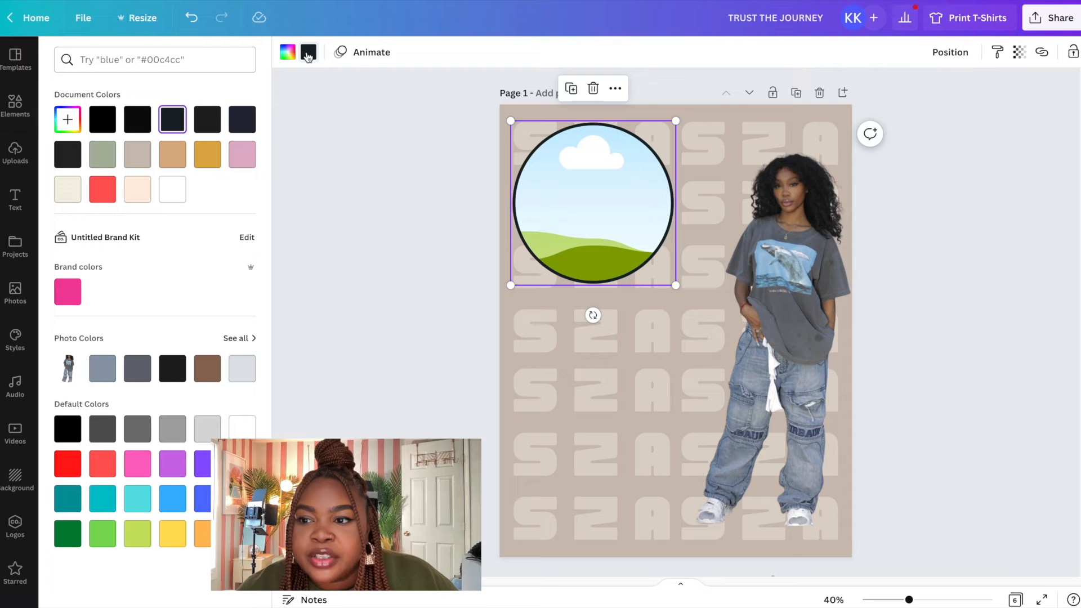
{"action": "left_click", "coordinate": [95, 154]}
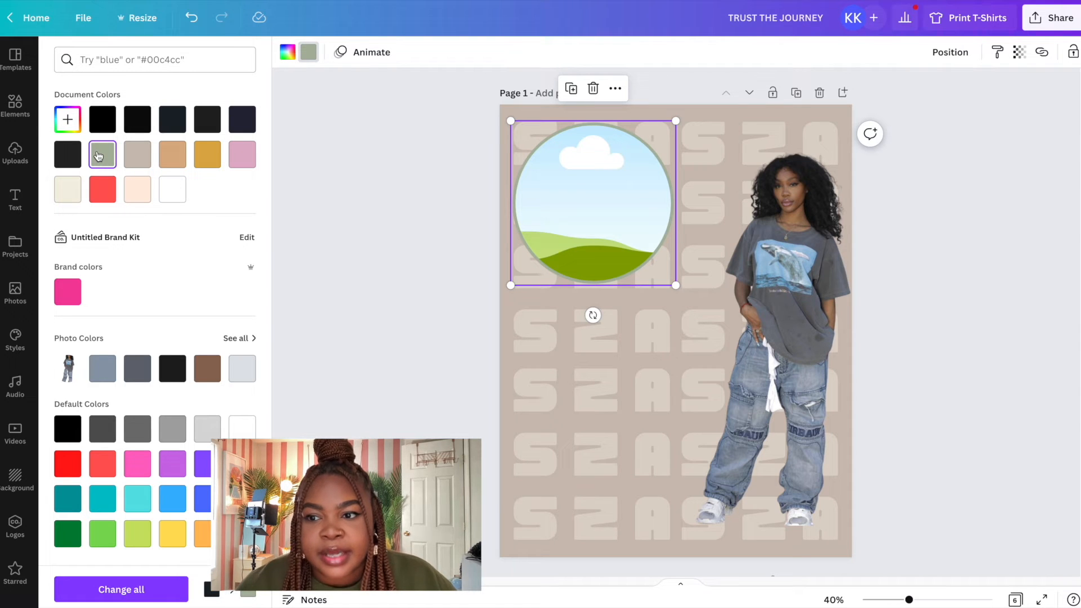
{"action": "left_click", "coordinate": [68, 190]}
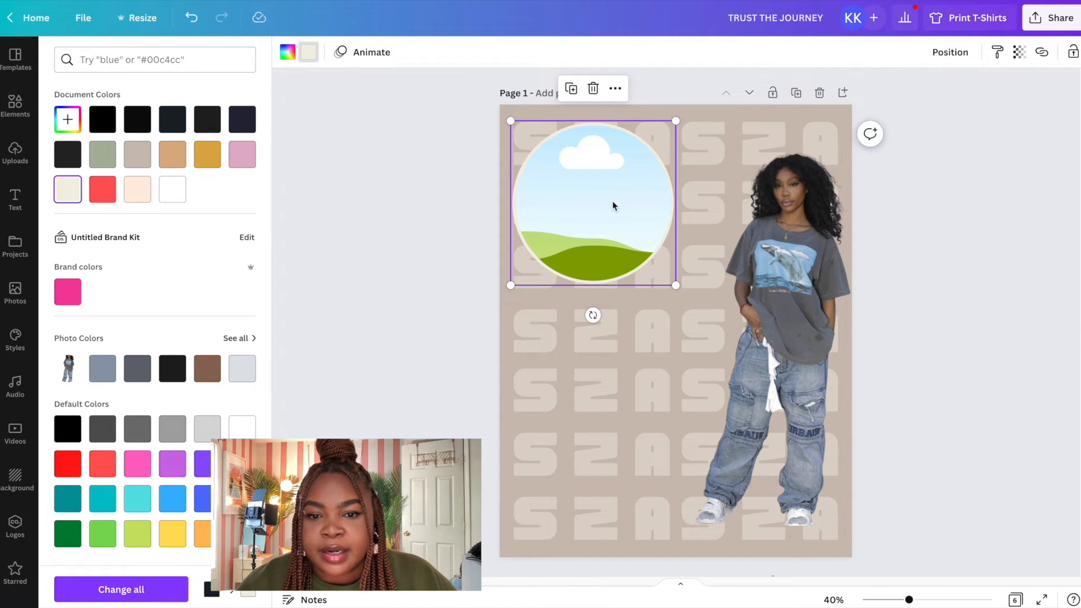
{"action": "left_click", "coordinate": [432, 193]}
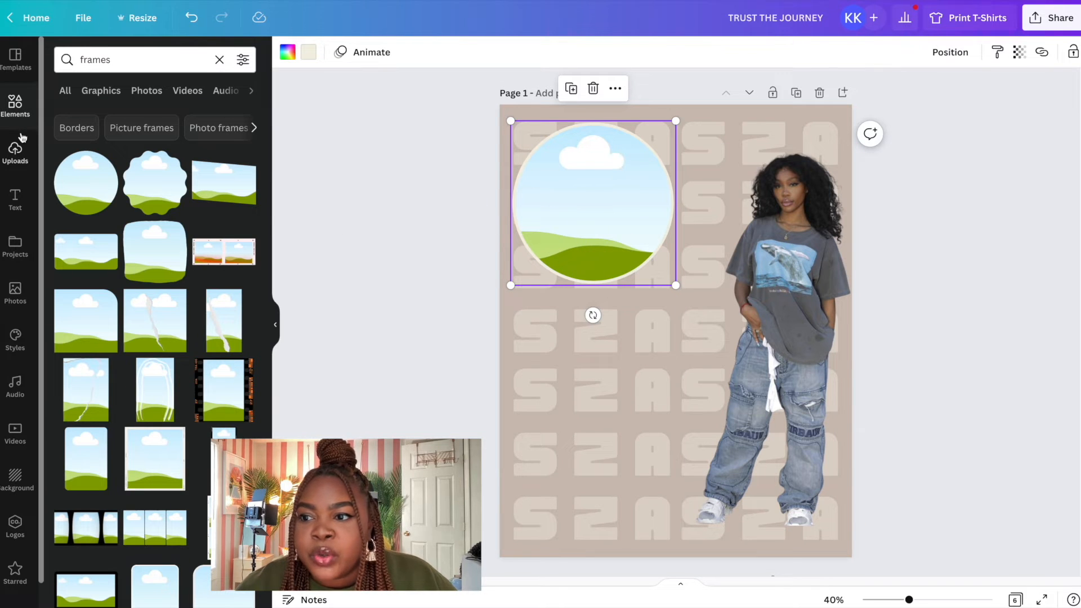
Fill the upper circle frame on page 1 with the uploaded photo of SZA in the striped GUESS shirt
{"action": "left_click", "coordinate": [15, 151]}
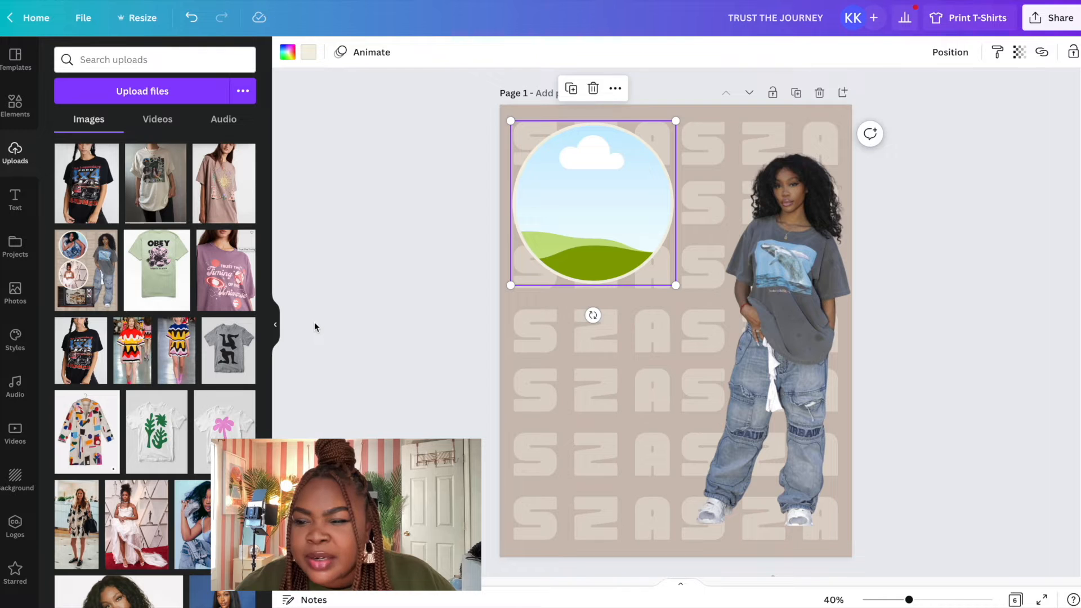
{"action": "scroll", "coordinate": [314, 326], "scroll_direction": "down", "scroll_amount": 1}
{"action": "scroll", "coordinate": [142, 336], "scroll_direction": "down", "scroll_amount": 3}
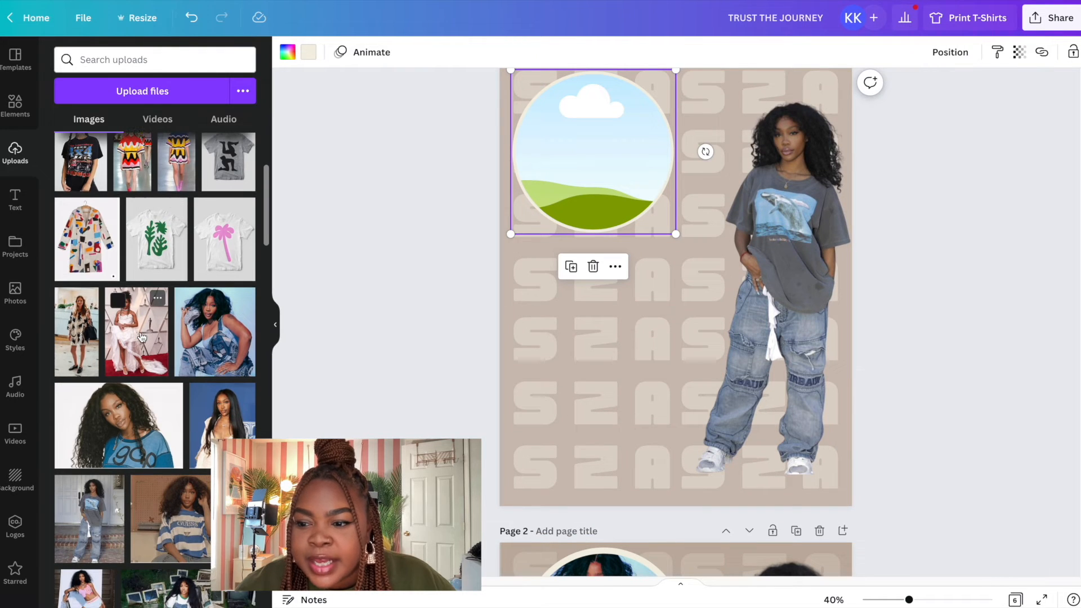
{"action": "scroll", "coordinate": [162, 342], "scroll_direction": "down", "scroll_amount": 1}
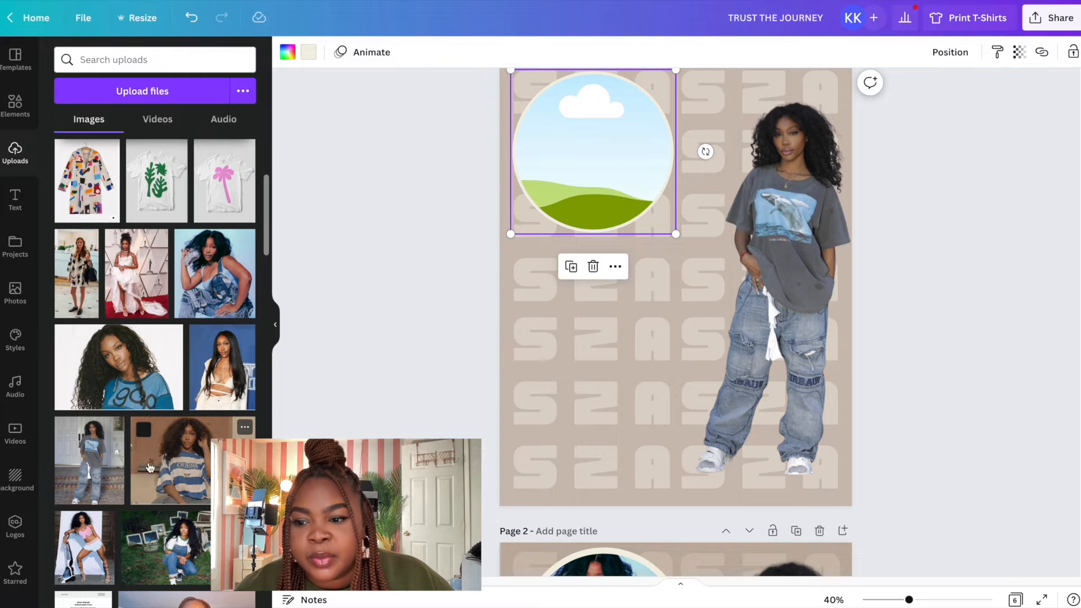
{"action": "left_click", "coordinate": [188, 467]}
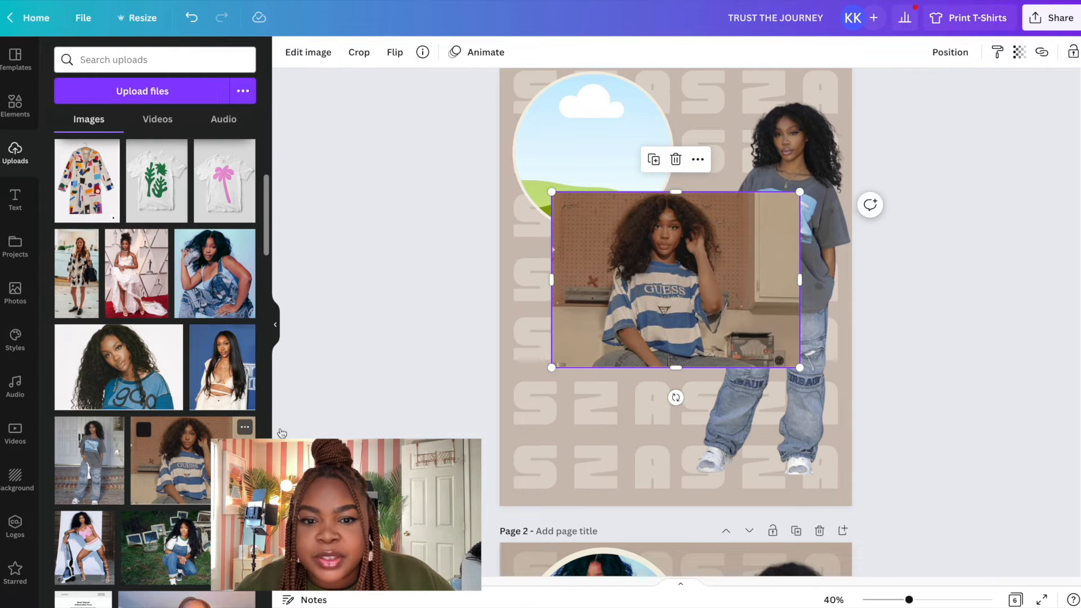
{"action": "left_click_drag", "start_coordinate": [692, 300], "coordinate": [625, 186]}
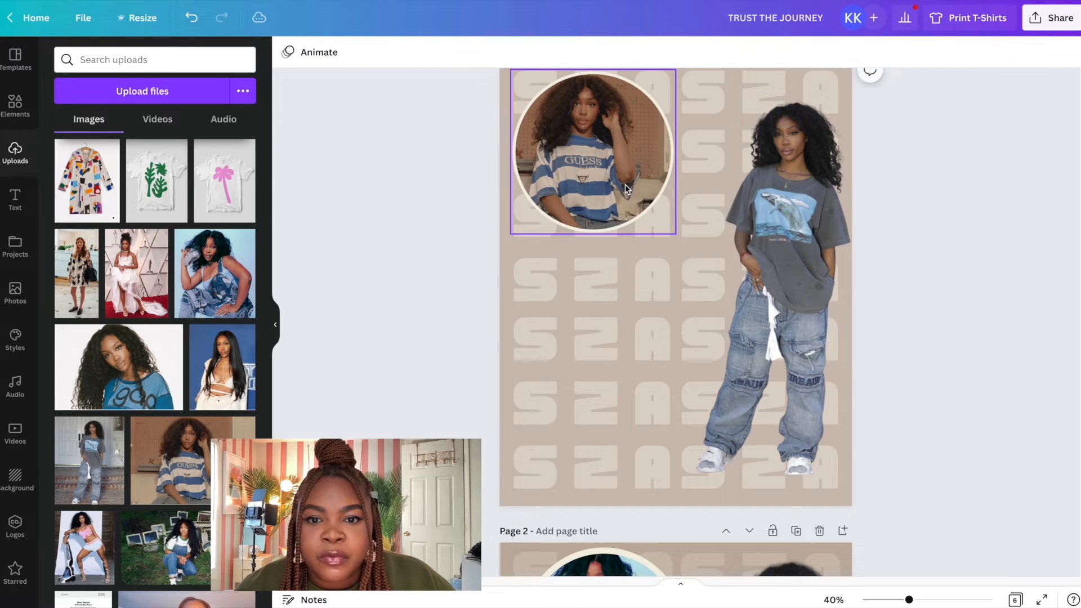
Shift the striped-shirt photo slightly within the circle frame so SZA sits more centrally
{"action": "left_click", "coordinate": [596, 187]}
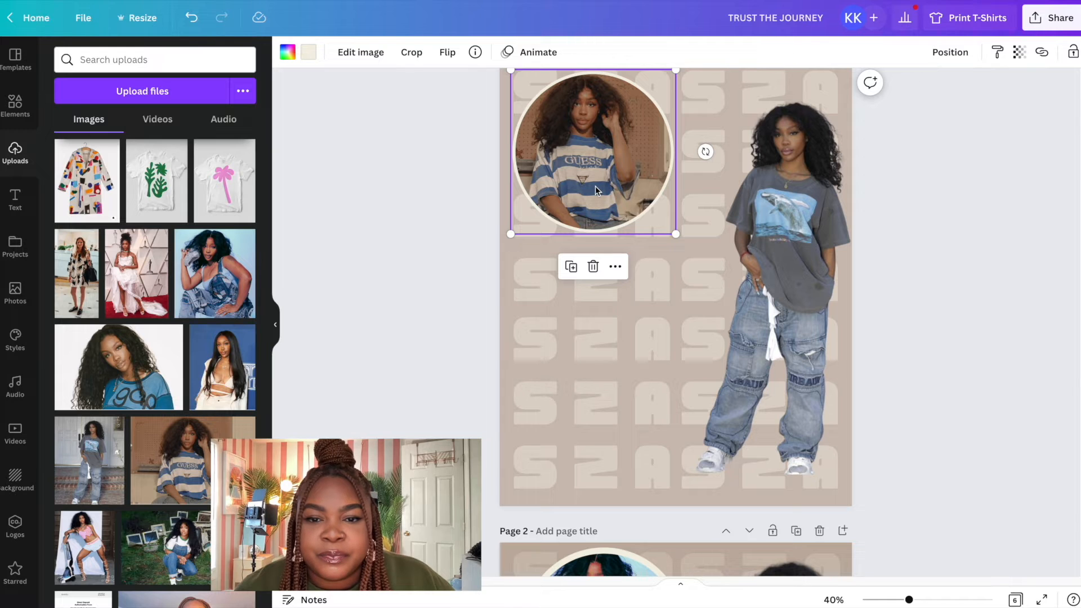
{"action": "double_click", "coordinate": [591, 183]}
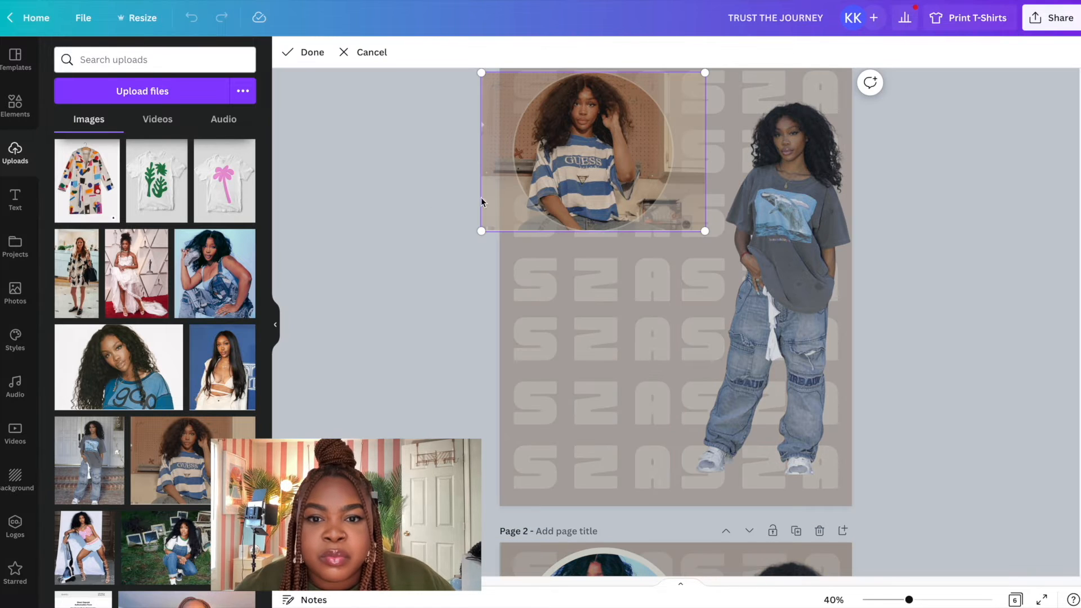
{"action": "left_click", "coordinate": [432, 200]}
{"action": "double_click", "coordinate": [579, 168]}
{"action": "left_click_drag", "start_coordinate": [579, 167], "coordinate": [592, 175]}
{"action": "left_click", "coordinate": [406, 174]}
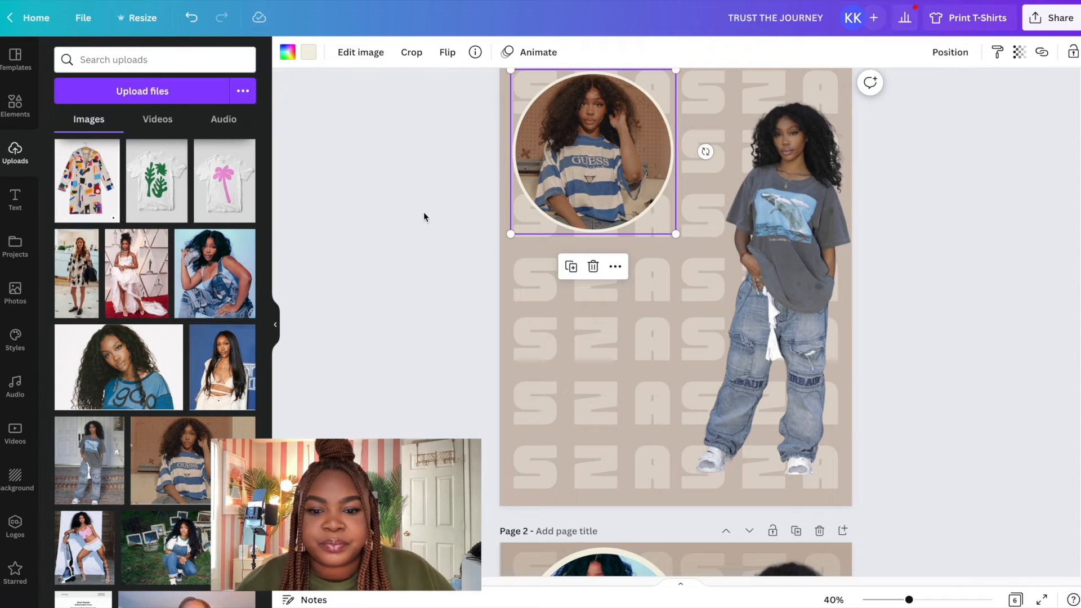
Replace the photo in page 1's circle frame with the uploaded denim-outfit photo of SZA, using the page 2 collage as reference
{"action": "scroll", "coordinate": [411, 214], "scroll_direction": "down", "scroll_amount": 6}
{"action": "scroll", "coordinate": [408, 229], "scroll_direction": "up", "scroll_amount": 6}
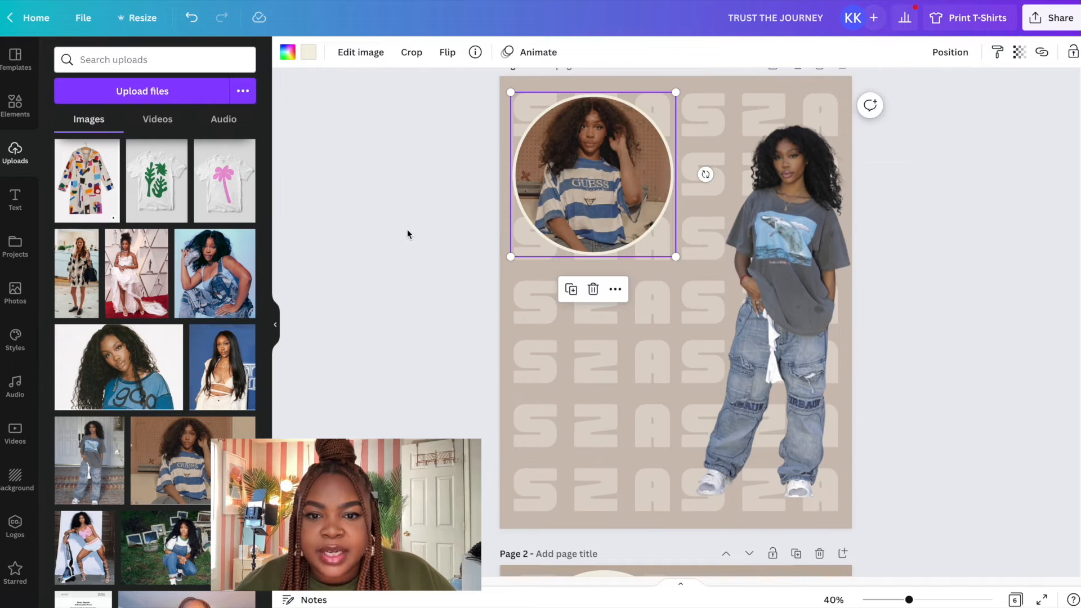
{"action": "scroll", "coordinate": [468, 324], "scroll_direction": "down", "scroll_amount": 5}
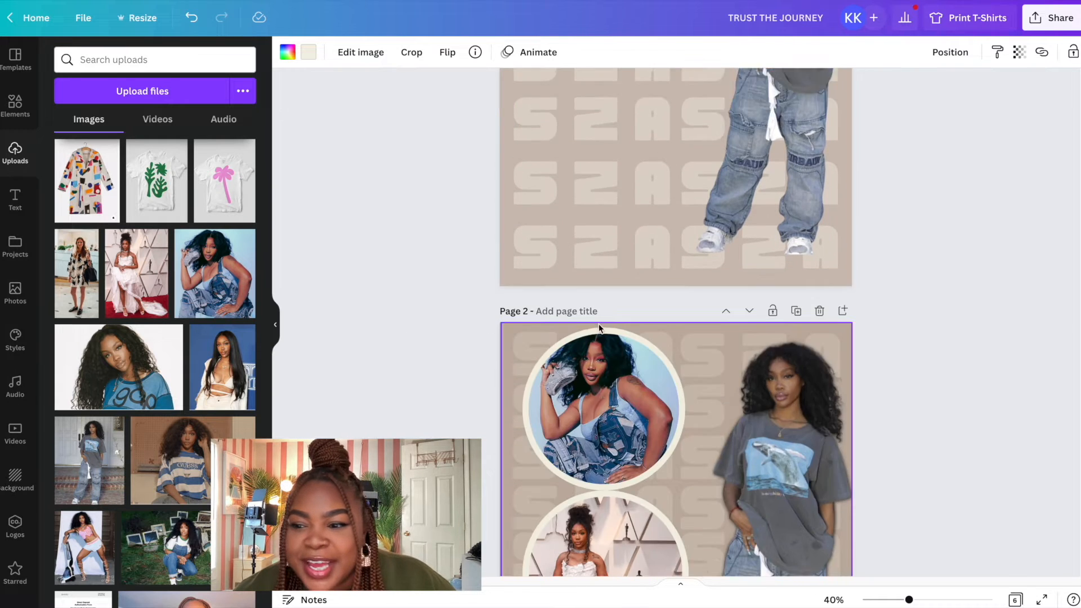
{"action": "scroll", "coordinate": [469, 324], "scroll_direction": "up", "scroll_amount": 5}
{"action": "left_click_drag", "start_coordinate": [209, 274], "coordinate": [613, 164]}
{"action": "double_click", "coordinate": [603, 152]}
{"action": "left_click", "coordinate": [982, 176]}
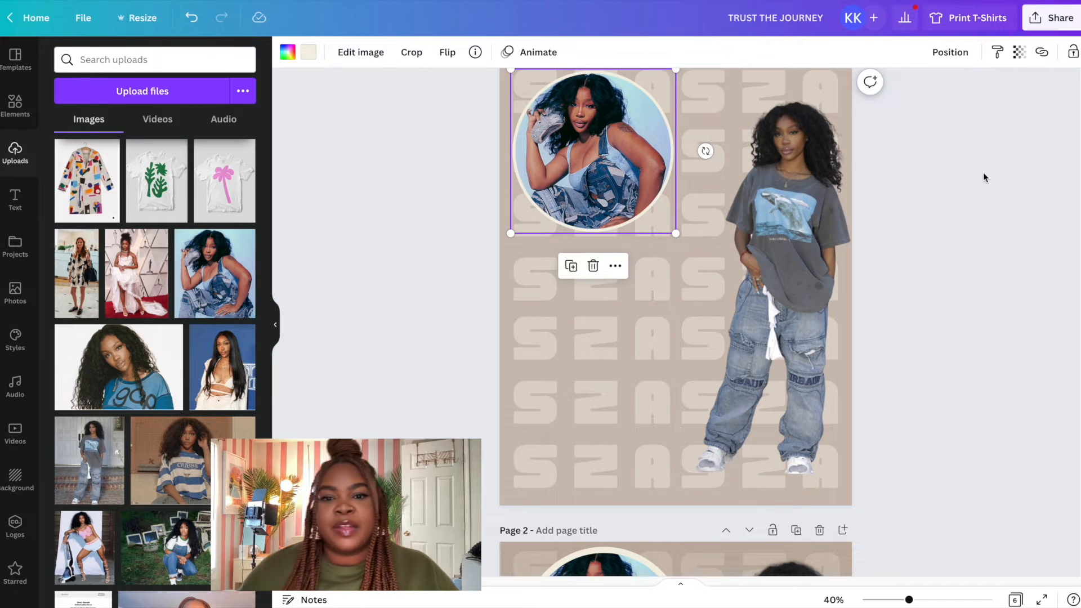
Add the recently used circle frame again beneath the first one on page 1 and set its border to the cream document colour
{"action": "scroll", "coordinate": [983, 177], "scroll_direction": "down", "scroll_amount": 1}
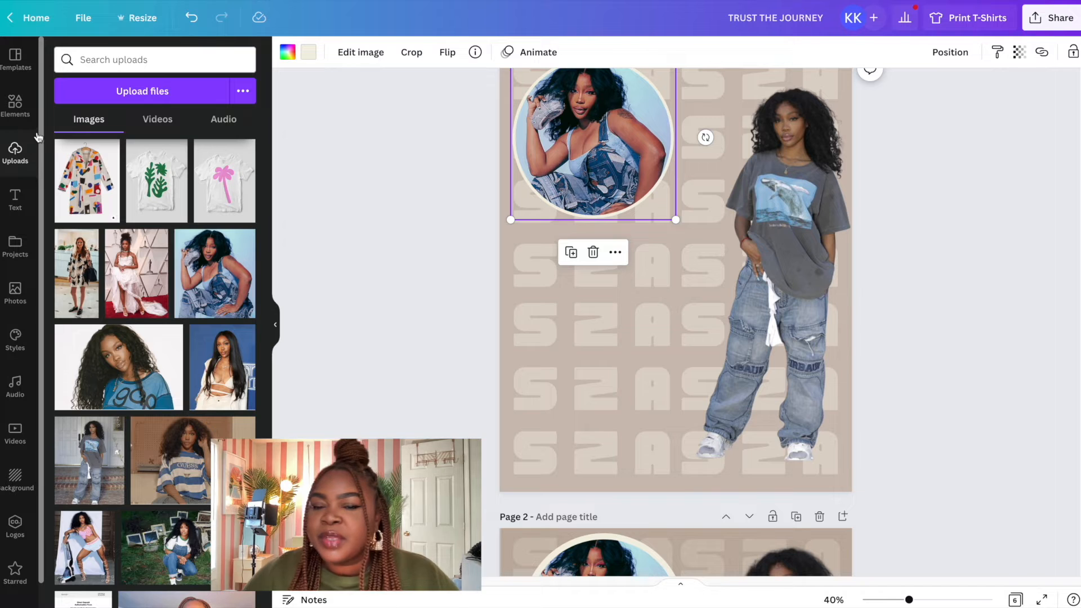
{"action": "left_click", "coordinate": [16, 107]}
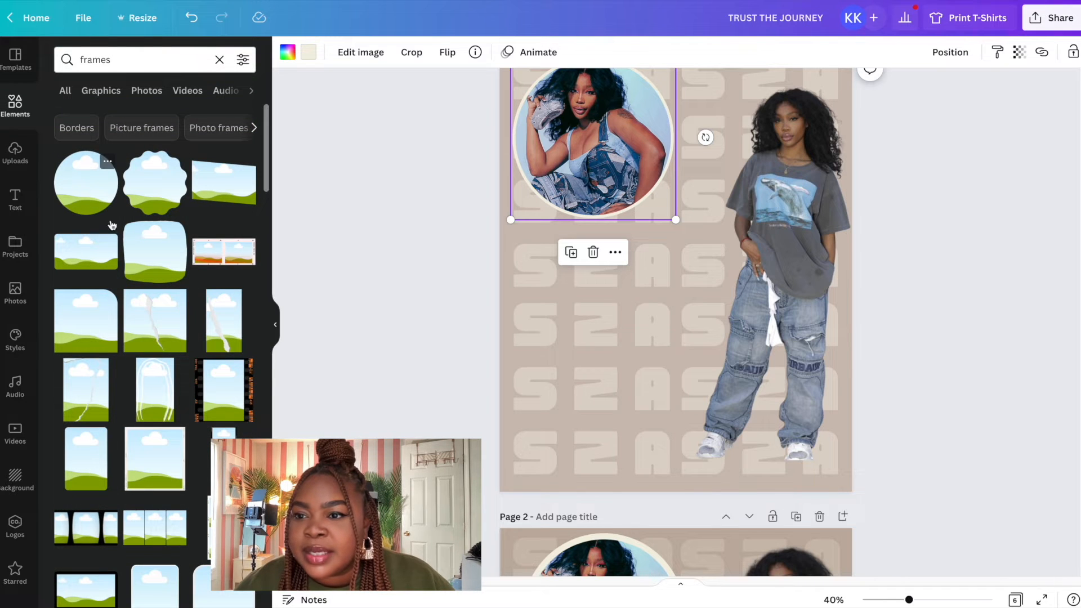
{"action": "scroll", "coordinate": [112, 225], "scroll_direction": "down", "scroll_amount": 3}
{"action": "left_click", "coordinate": [220, 59]}
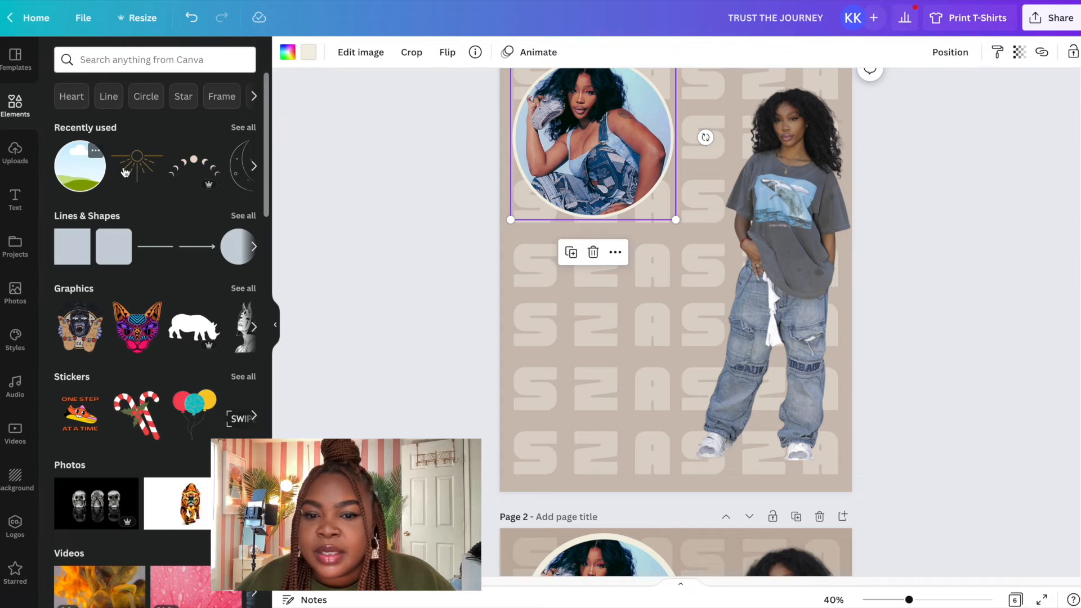
{"action": "left_click", "coordinate": [73, 168]}
{"action": "left_click_drag", "start_coordinate": [723, 262], "coordinate": [642, 309]}
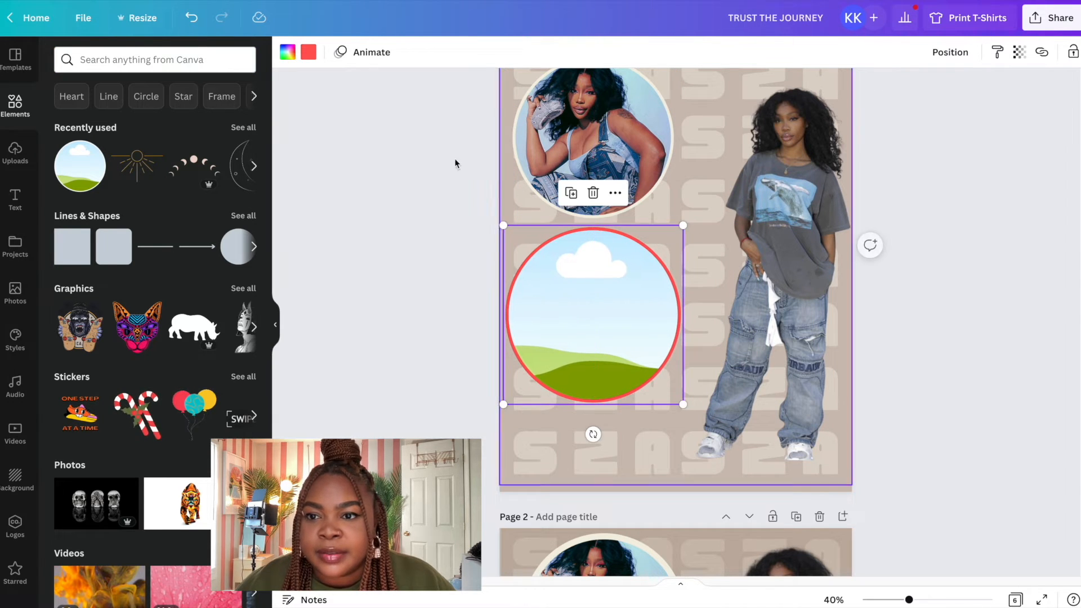
{"action": "left_click", "coordinate": [309, 51]}
{"action": "left_click", "coordinate": [78, 187]}
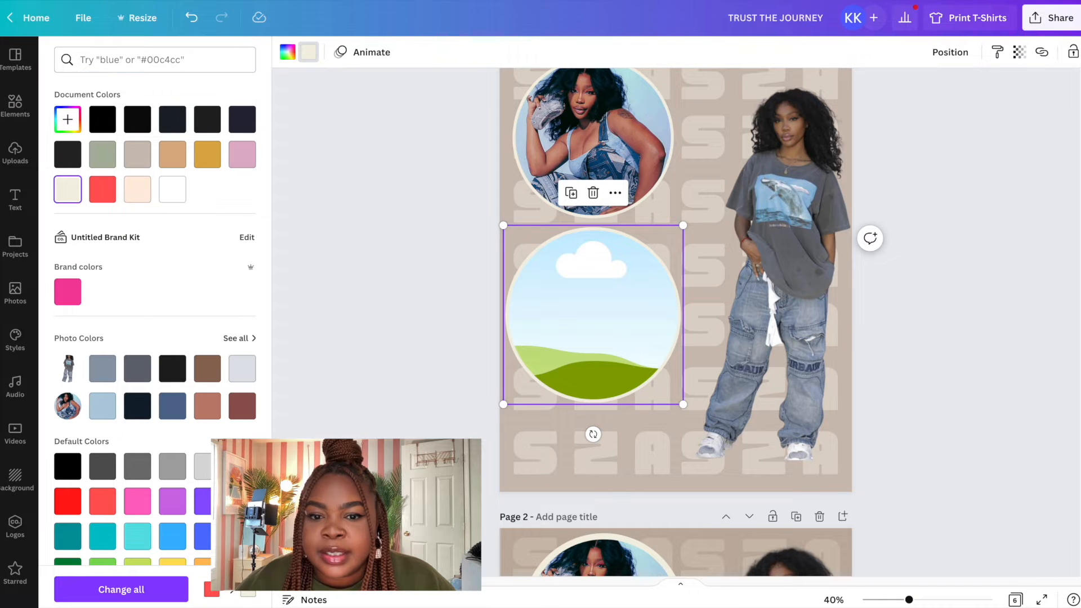
Fill the lower circle frame with the uploaded photo of SZA in the white dress on the red carpet, following page 2
{"action": "scroll", "coordinate": [912, 234], "scroll_direction": "down", "scroll_amount": 5}
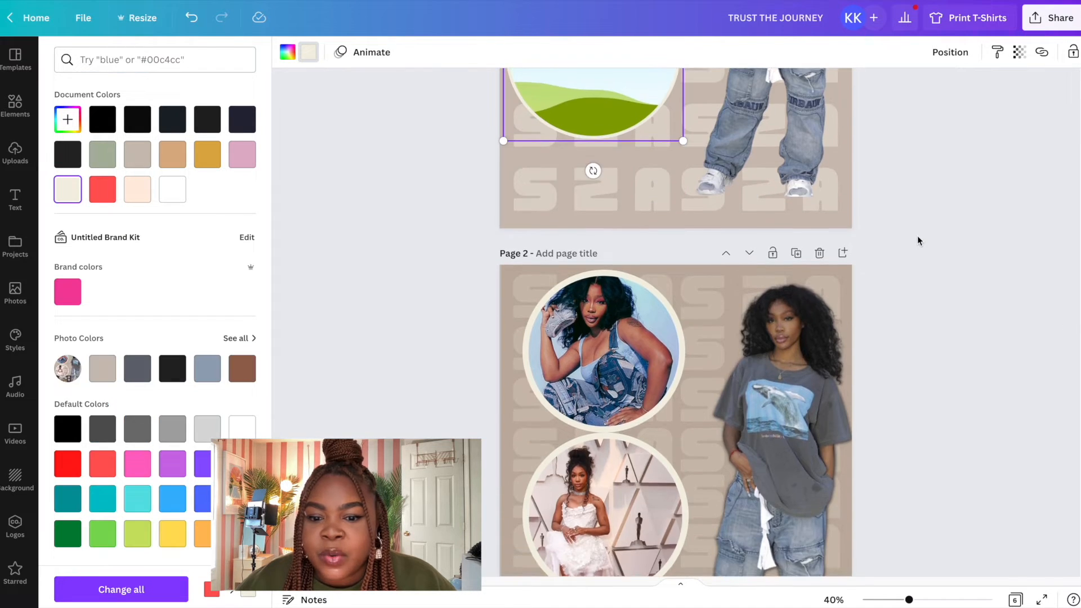
{"action": "scroll", "coordinate": [917, 241], "scroll_direction": "up", "scroll_amount": 3}
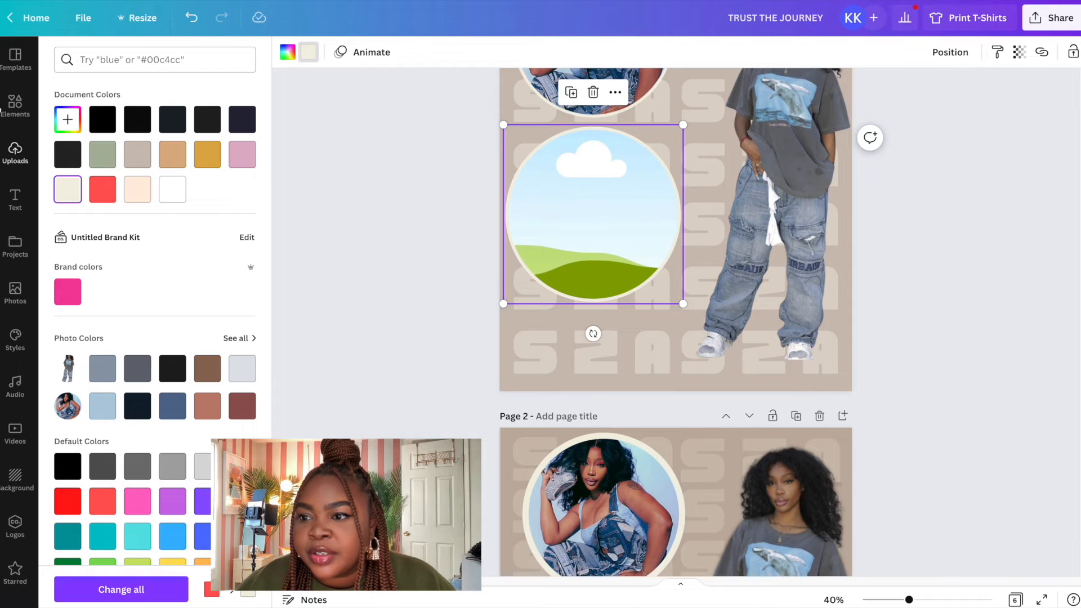
{"action": "left_click", "coordinate": [13, 157]}
{"action": "scroll", "coordinate": [157, 294], "scroll_direction": "down", "scroll_amount": 3}
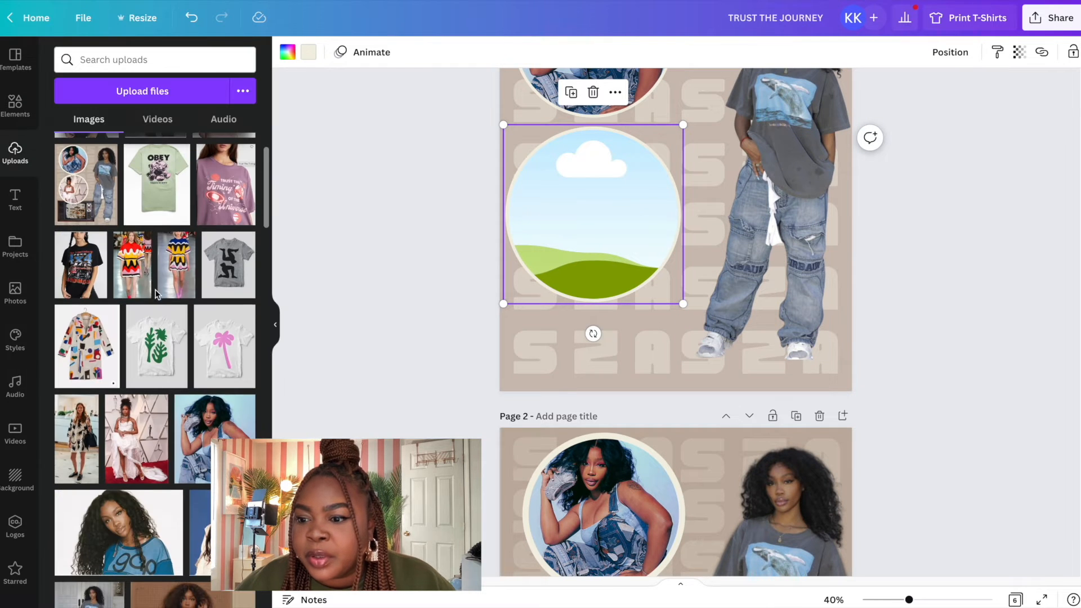
{"action": "left_click", "coordinate": [129, 433]}
{"action": "left_click_drag", "start_coordinate": [708, 161], "coordinate": [640, 264]}
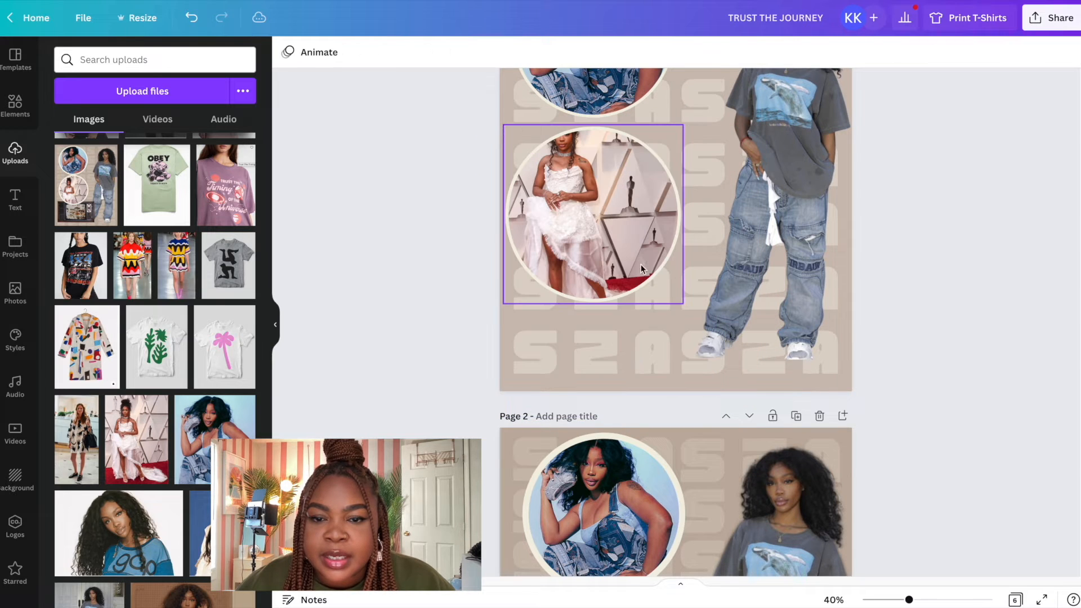
Move the white-dress photo down within the lower circle frame to bring SZA's head and upper body into view
{"action": "double_click", "coordinate": [596, 192]}
{"action": "left_click_drag", "start_coordinate": [595, 191], "coordinate": [624, 230]}
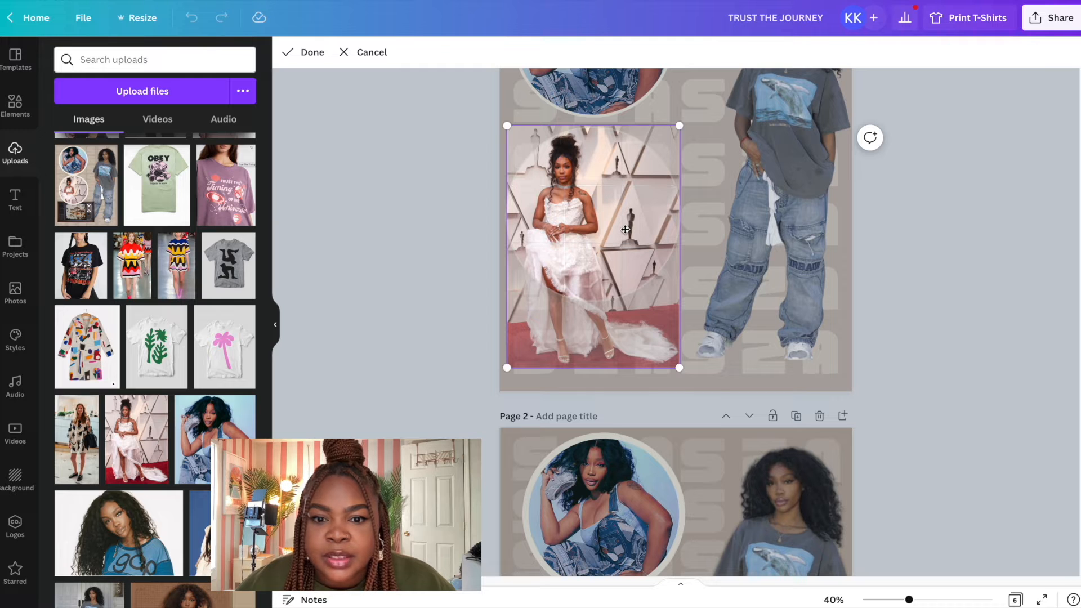
{"action": "left_click", "coordinate": [992, 217]}
Nudge the denim-outfit circle into line near page 1's upper edge and move the white-dress circle up close beneath it
{"action": "scroll", "coordinate": [994, 218], "scroll_direction": "up", "scroll_amount": 2}
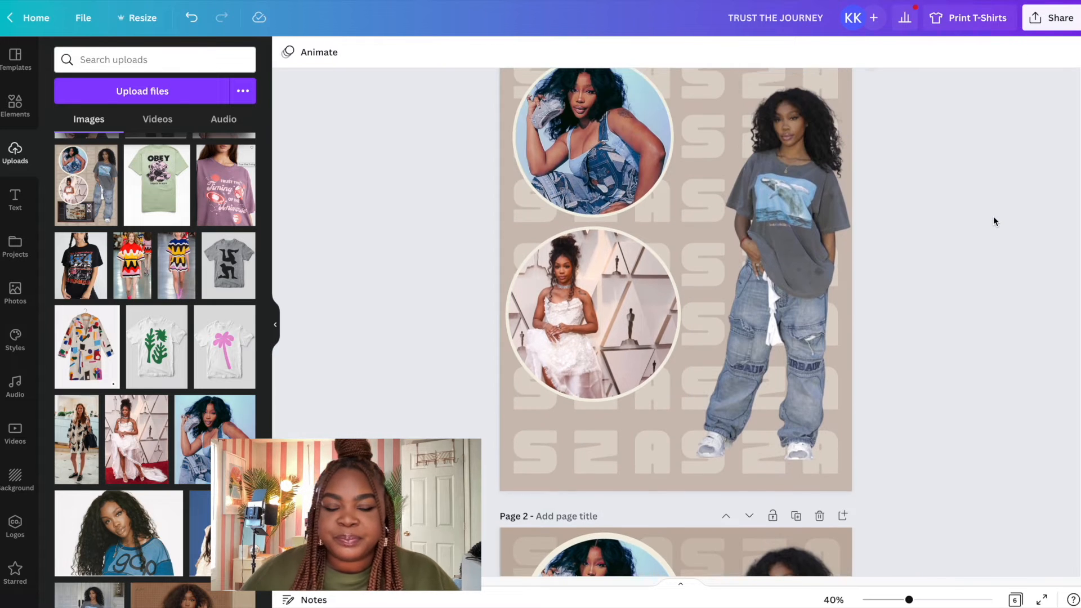
{"action": "scroll", "coordinate": [1036, 224], "scroll_direction": "down", "scroll_amount": 5}
{"action": "scroll", "coordinate": [1036, 224], "scroll_direction": "up", "scroll_amount": 6}
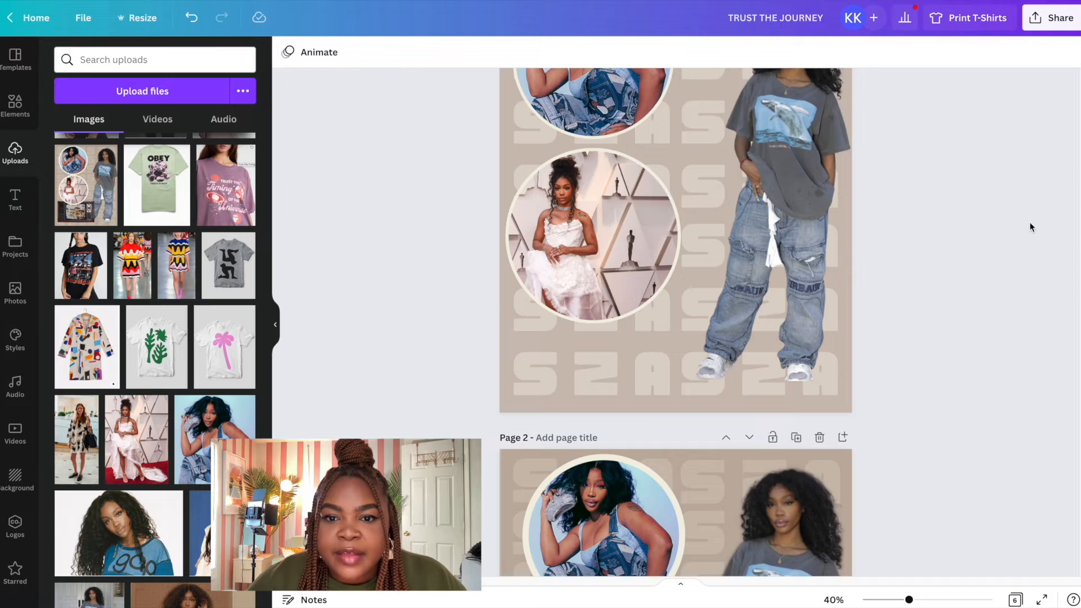
{"action": "scroll", "coordinate": [1013, 224], "scroll_direction": "down", "scroll_amount": 1}
{"action": "scroll", "coordinate": [575, 190], "scroll_direction": "up", "scroll_amount": 1}
{"action": "left_click_drag", "start_coordinate": [574, 190], "coordinate": [575, 182]}
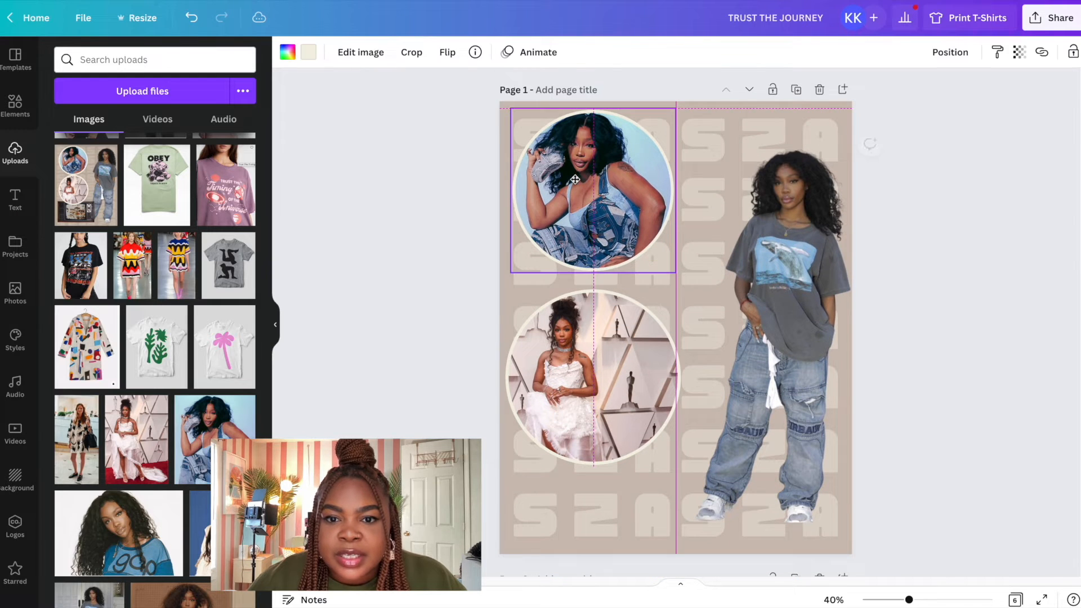
{"action": "left_click_drag", "start_coordinate": [597, 323], "coordinate": [597, 310]}
Enlarge the SZA cut-out on page 1 slightly and shift it a little toward the circle photos
{"action": "left_click", "coordinate": [824, 234]}
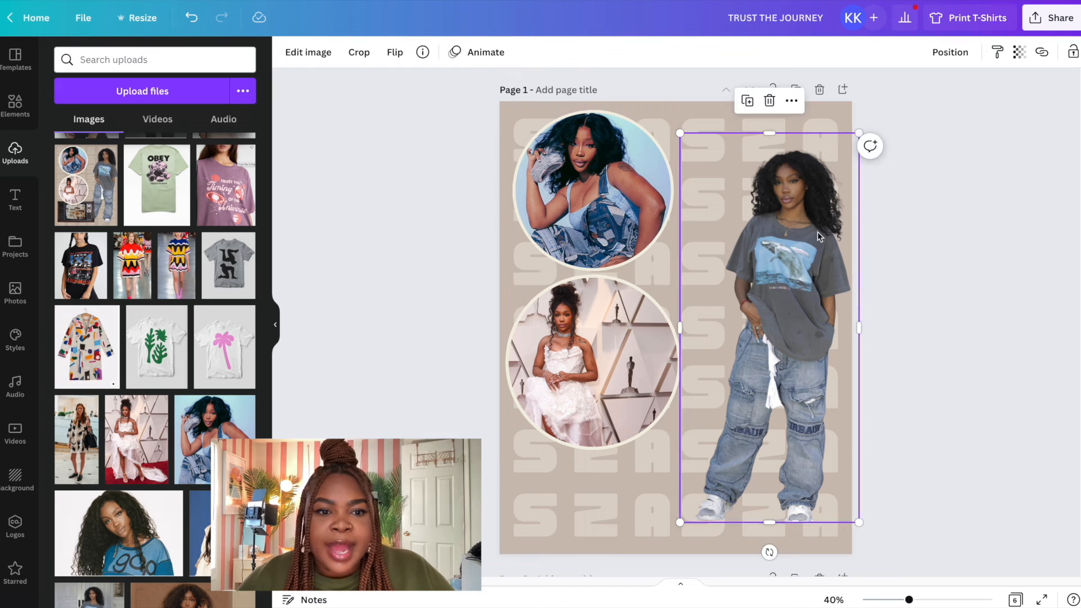
{"action": "left_click_drag", "start_coordinate": [863, 125], "coordinate": [867, 113]}
{"action": "left_click_drag", "start_coordinate": [811, 184], "coordinate": [806, 183]}
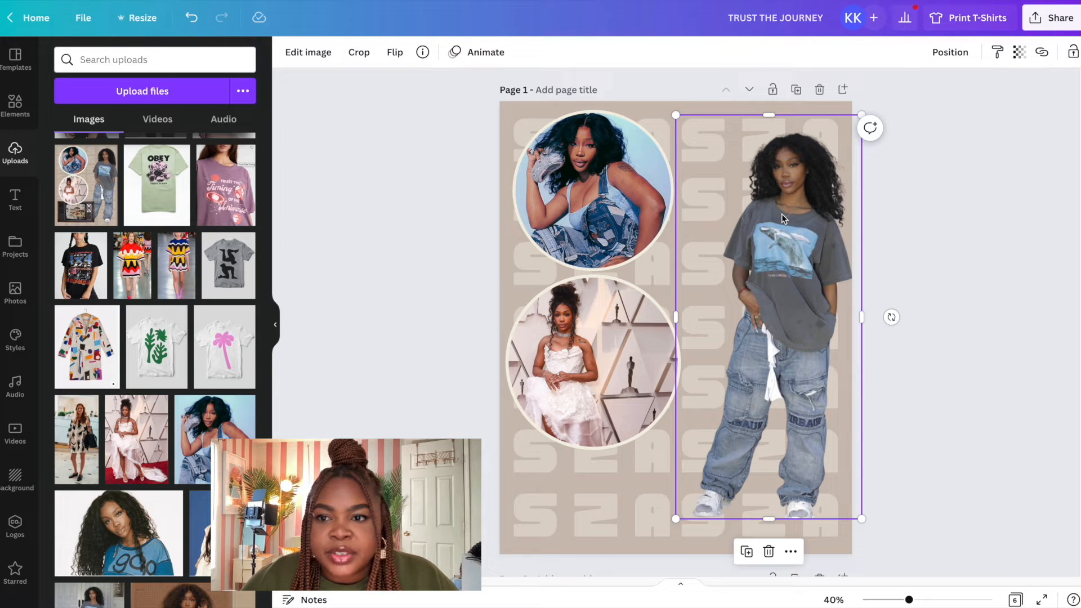
Add a Glow shadow to the SZA cut-out on page 1
{"action": "left_click", "coordinate": [304, 54]}
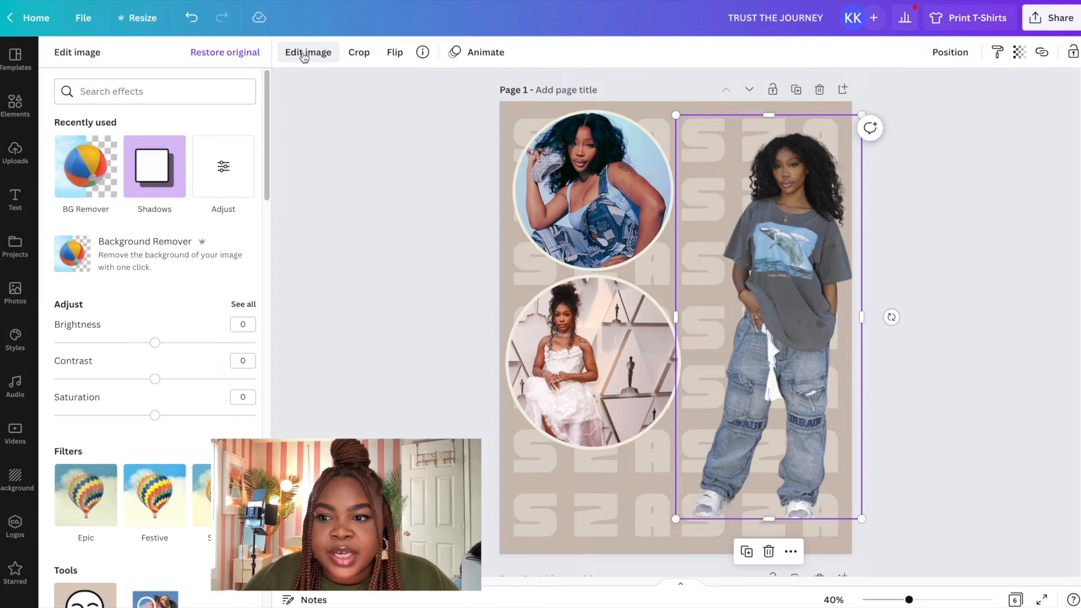
{"action": "left_click", "coordinate": [150, 177]}
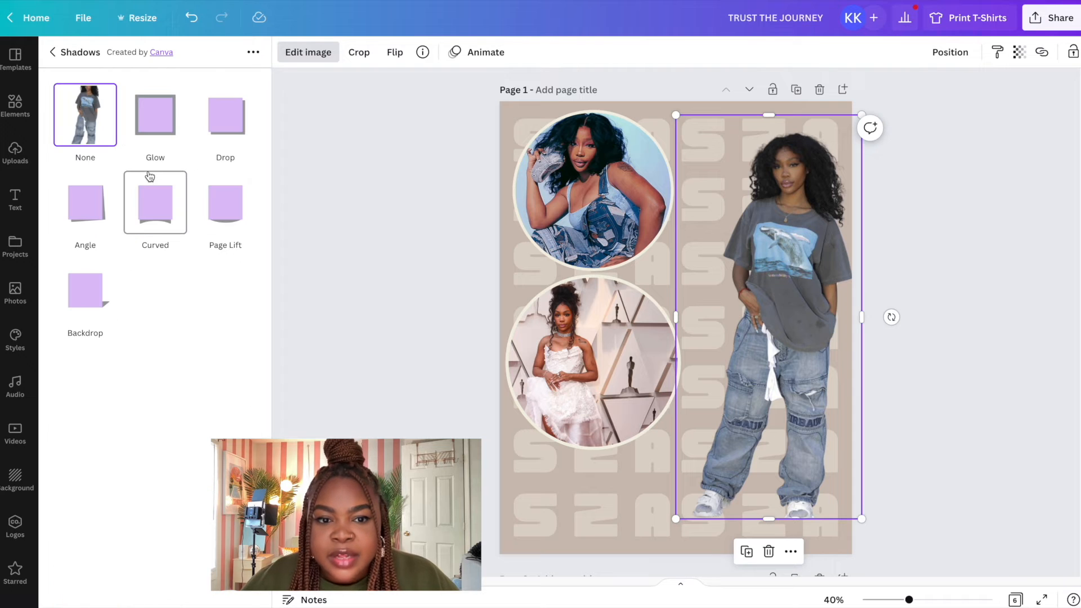
{"action": "left_click", "coordinate": [156, 123]}
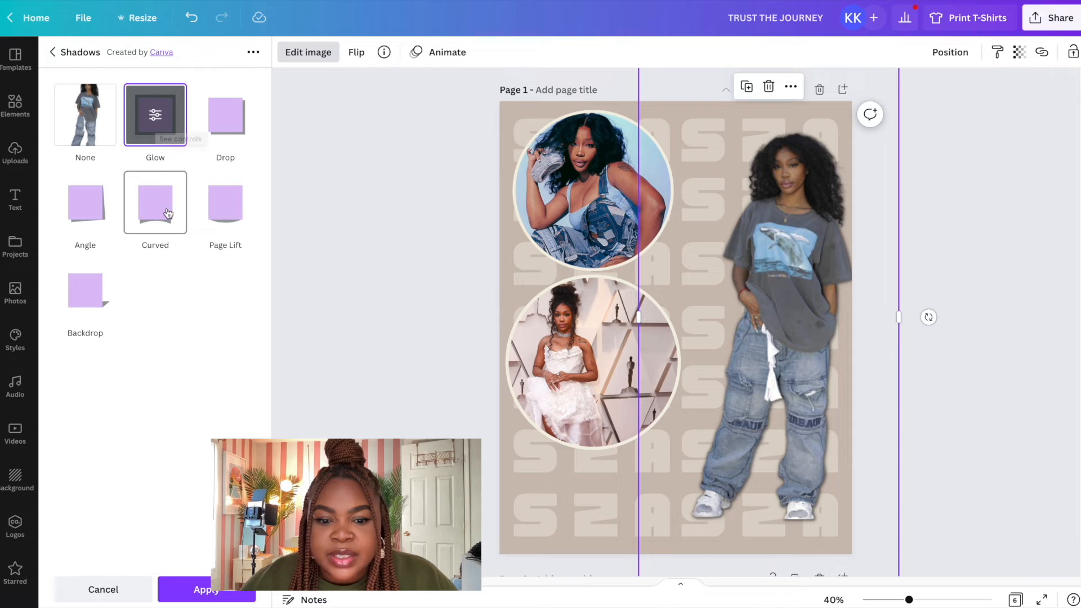
Enlarge the glowing SZA cut-out a little more, reposition it within the right half of page 1 and apply the shadow
{"action": "scroll", "coordinate": [809, 287], "scroll_direction": "down", "scroll_amount": 2}
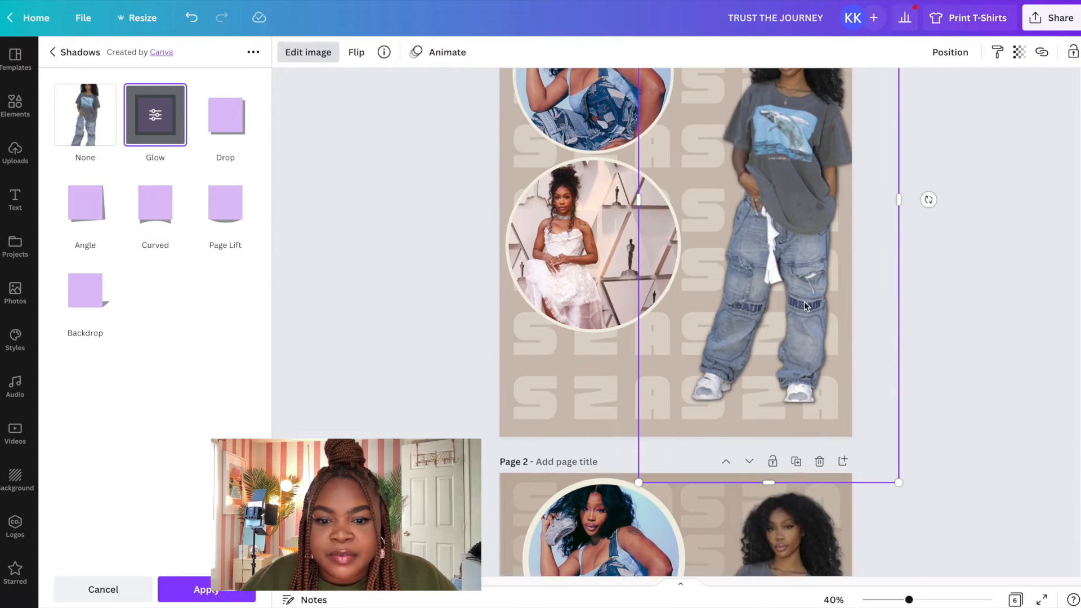
{"action": "left_click_drag", "start_coordinate": [632, 489], "coordinate": [628, 495]}
{"action": "mouse_move", "coordinate": [801, 328]}
{"action": "left_mouse_down"}
{"action": "mouse_move", "coordinate": [809, 332]}
{"action": "mouse_move", "coordinate": [798, 314]}
{"action": "mouse_move", "coordinate": [801, 345]}
{"action": "left_mouse_up"}
{"action": "scroll", "coordinate": [798, 333], "scroll_direction": "up", "scroll_amount": 2}
{"action": "scroll", "coordinate": [798, 335], "scroll_direction": "up", "scroll_amount": 1}
{"action": "left_click", "coordinate": [351, 273]}
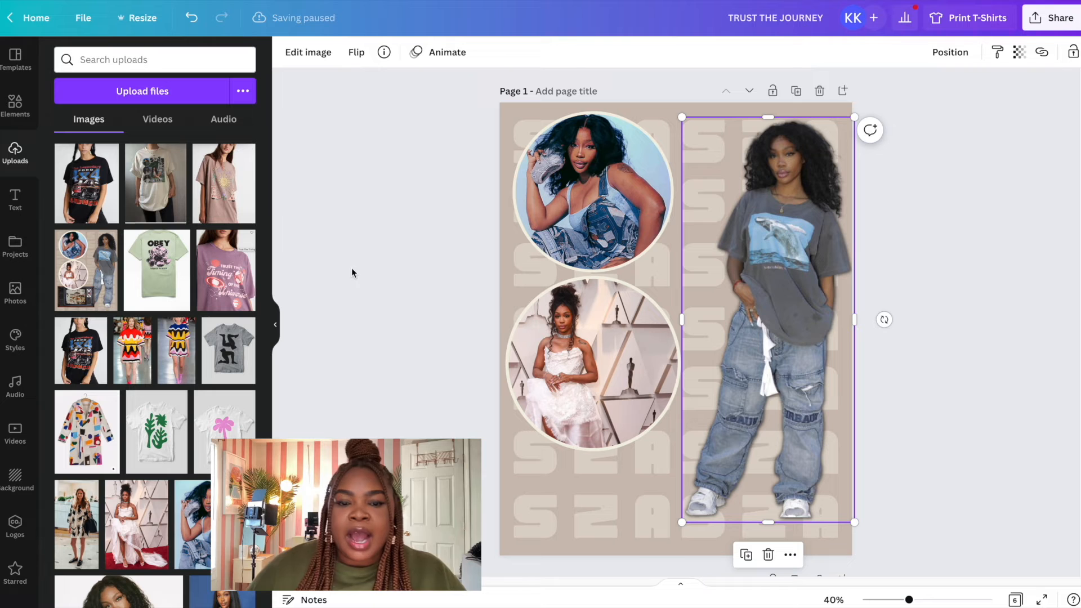
Search elements for "old tv", add the wood-trimmed vintage TV photo and place it scaled down beneath page 1's circle photos
{"action": "left_click", "coordinate": [13, 103]}
{"action": "left_click", "coordinate": [115, 62]}
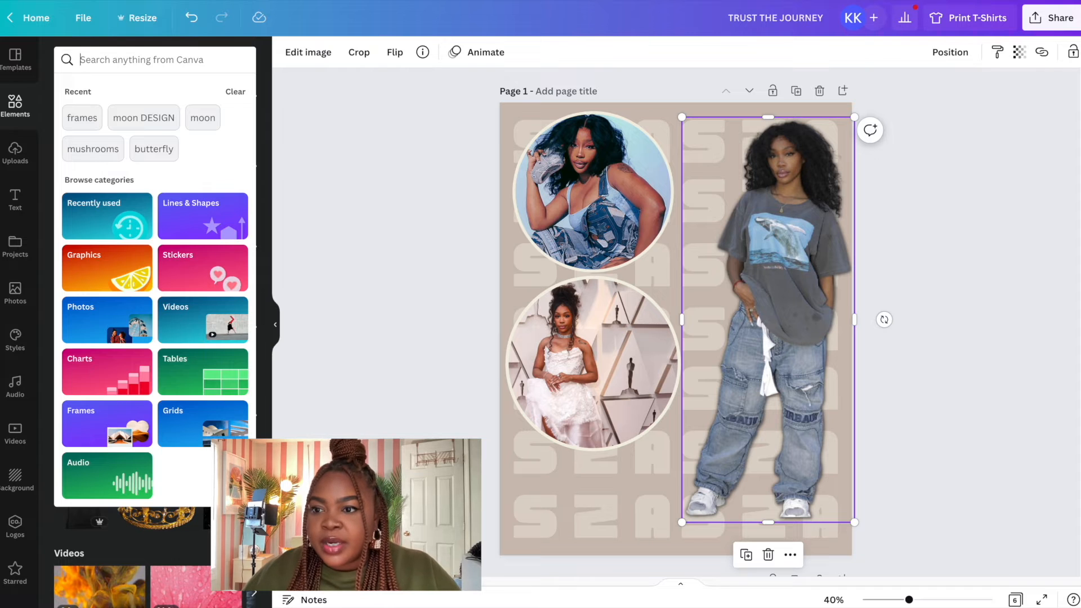
{"action": "type", "text": "Tv"}
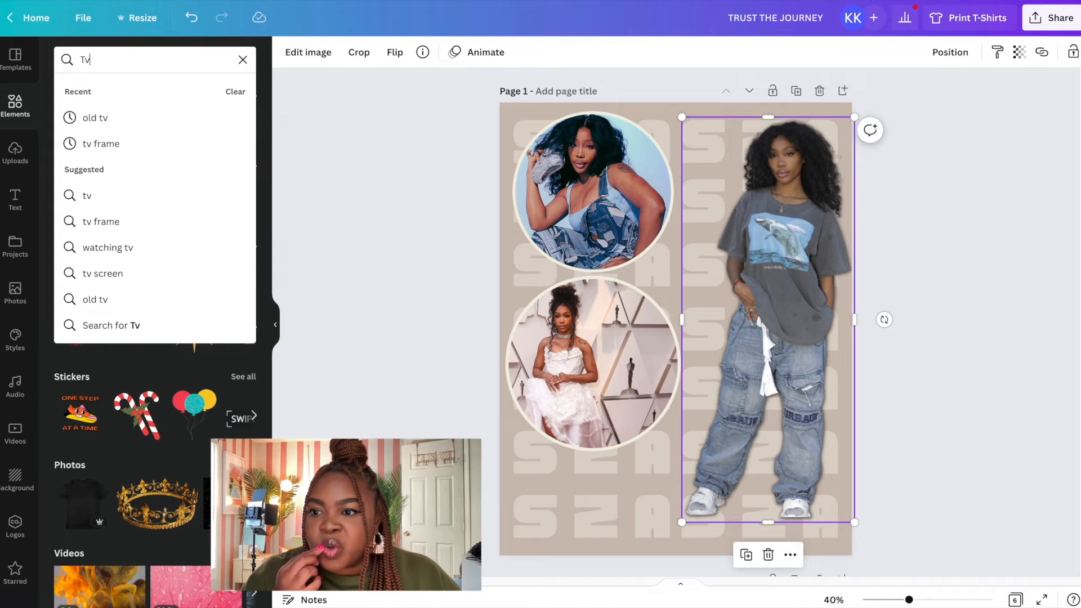
{"action": "left_click", "coordinate": [96, 117]}
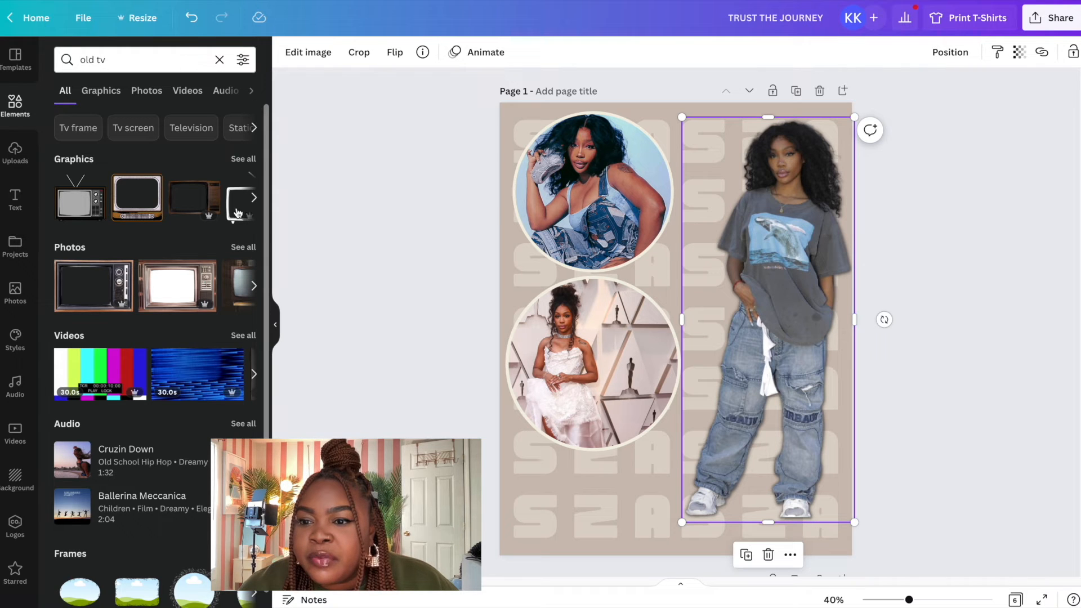
{"action": "left_click", "coordinate": [244, 249]}
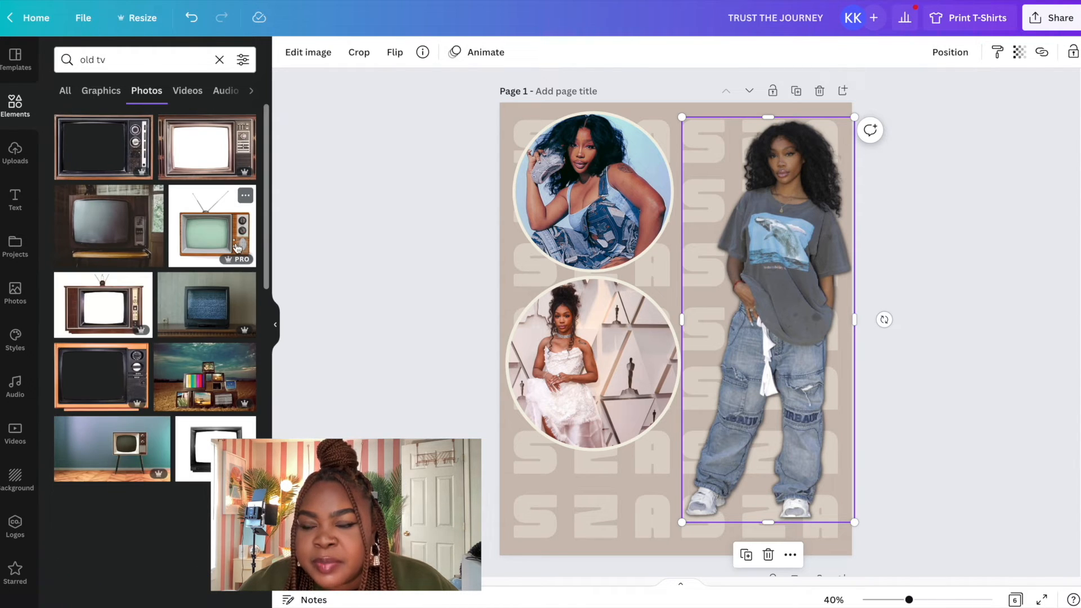
{"action": "left_click", "coordinate": [104, 145]}
{"action": "left_click_drag", "start_coordinate": [789, 329], "coordinate": [756, 448]}
{"action": "left_click_drag", "start_coordinate": [787, 355], "coordinate": [668, 461]}
Shrink both circle photos on page 1 slightly and stack them in one aligned column above the TV
{"action": "left_click", "coordinate": [667, 264]}
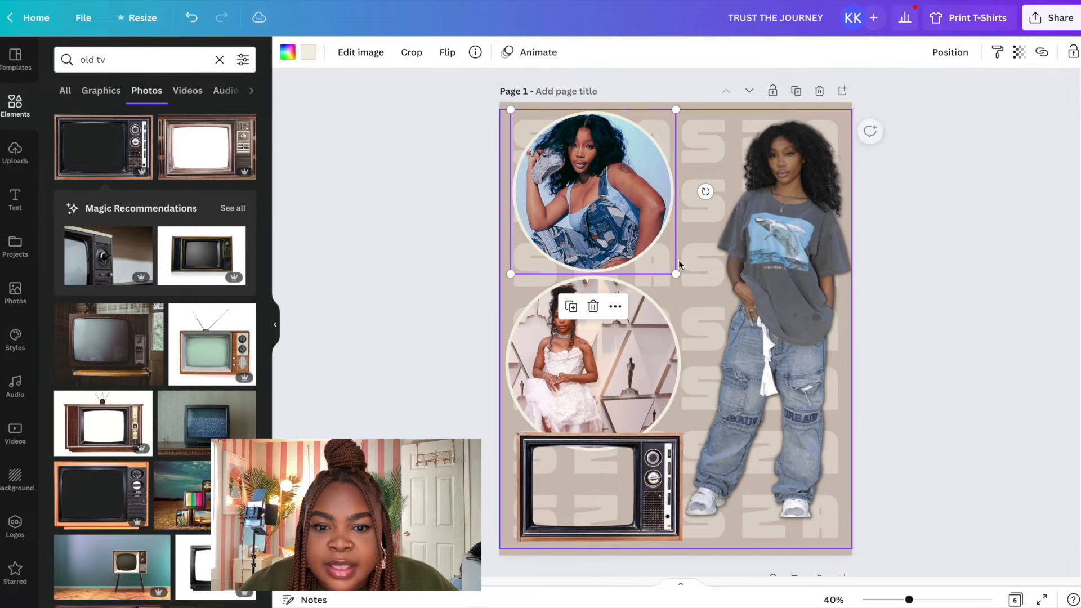
{"action": "left_click_drag", "start_coordinate": [677, 274], "coordinate": [660, 255]}
{"action": "left_click_drag", "start_coordinate": [622, 345], "coordinate": [623, 329]}
{"action": "left_click_drag", "start_coordinate": [681, 436], "coordinate": [663, 417]}
{"action": "left_click_drag", "start_coordinate": [603, 192], "coordinate": [609, 191]}
{"action": "left_click", "coordinate": [603, 325]}
{"action": "left_click_drag", "start_coordinate": [603, 325], "coordinate": [614, 326]}
Enlarge the TV and move it up to just beneath the white-dress circle, using the page 2 collage as reference
{"action": "scroll", "coordinate": [638, 471], "scroll_direction": "down", "scroll_amount": 3}
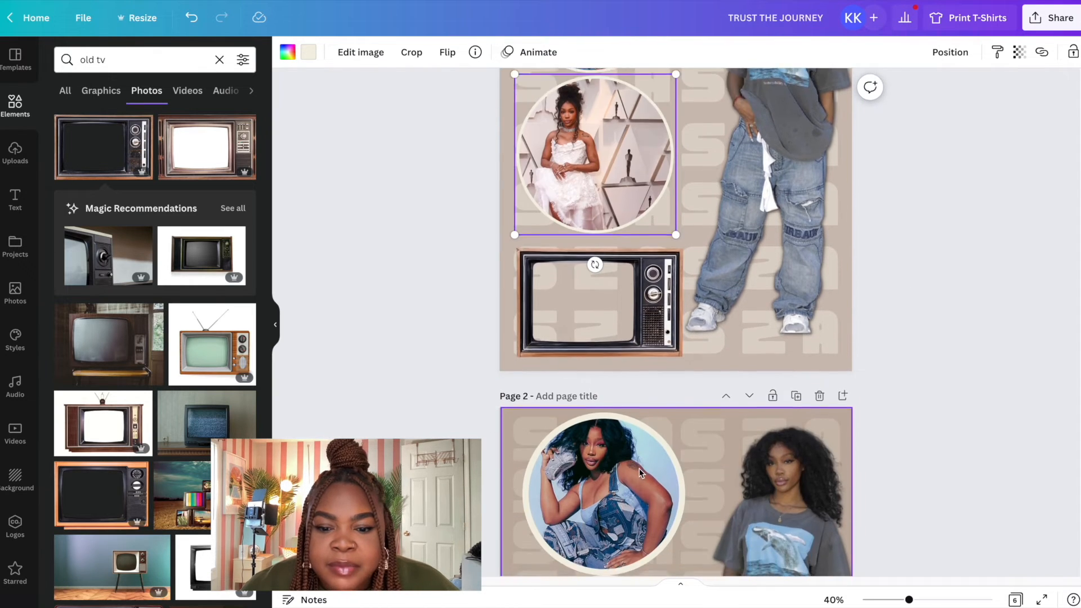
{"action": "scroll", "coordinate": [639, 471], "scroll_direction": "down", "scroll_amount": 5}
{"action": "scroll", "coordinate": [644, 462], "scroll_direction": "up", "scroll_amount": 6}
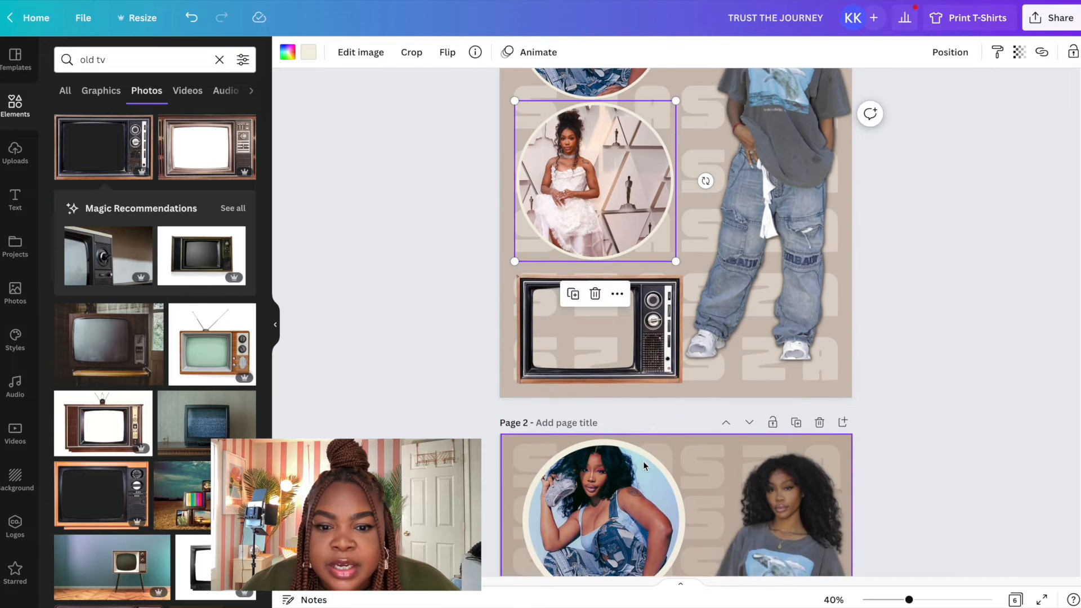
{"action": "scroll", "coordinate": [643, 461], "scroll_direction": "up", "scroll_amount": 1}
{"action": "left_click", "coordinate": [680, 431]}
{"action": "left_click_drag", "start_coordinate": [682, 438], "coordinate": [699, 450]}
{"action": "left_click_drag", "start_coordinate": [665, 418], "coordinate": [662, 399]}
{"action": "left_click", "coordinate": [631, 197]}
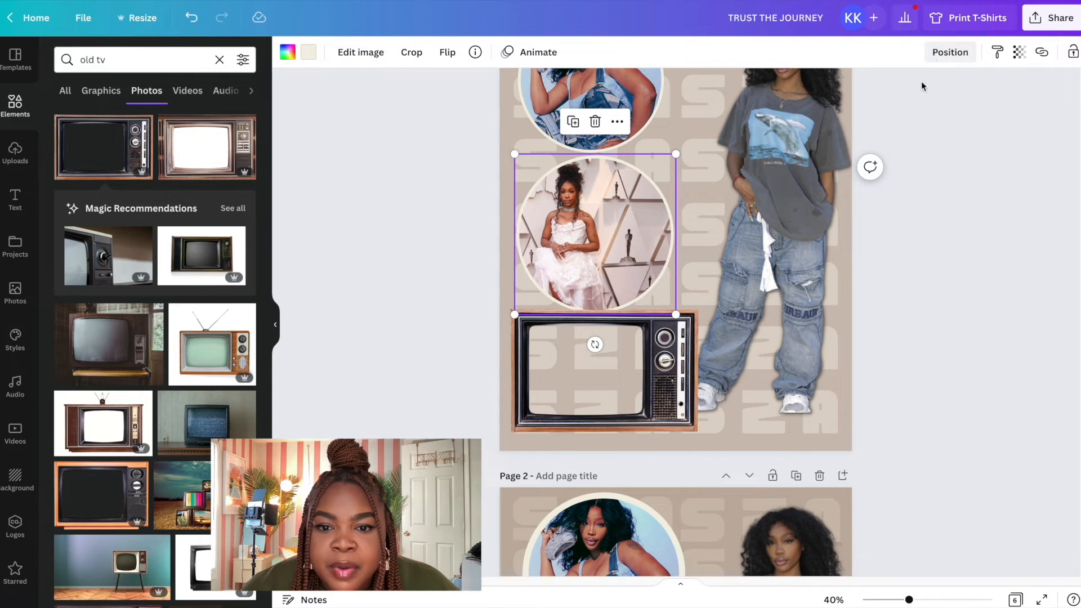
{"action": "left_click", "coordinate": [588, 376]}
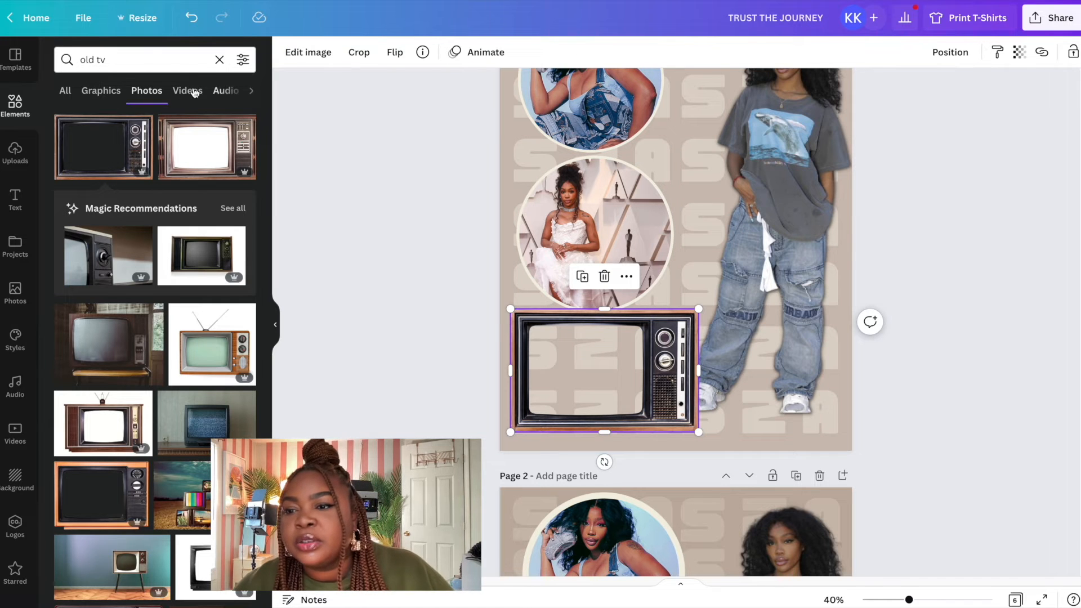
Search elements for "wild florals" and browse the photo and graphic results for an image to put in the TV screen
{"action": "left_click", "coordinate": [150, 64]}
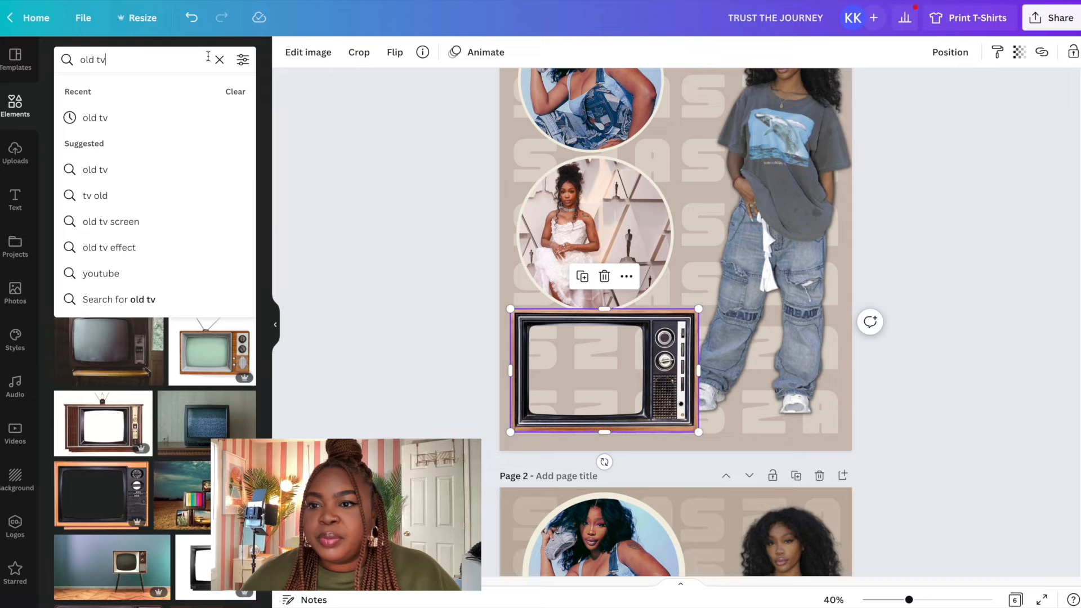
{"action": "left_click", "coordinate": [219, 60]}
{"action": "type", "text": "w"}
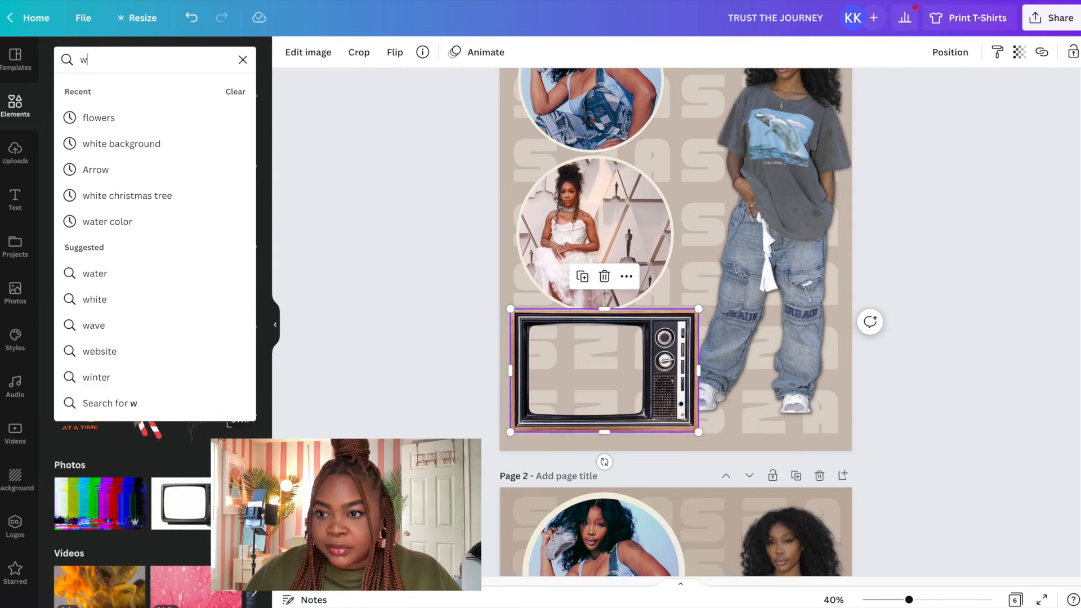
{"action": "type", "text": "ld"}
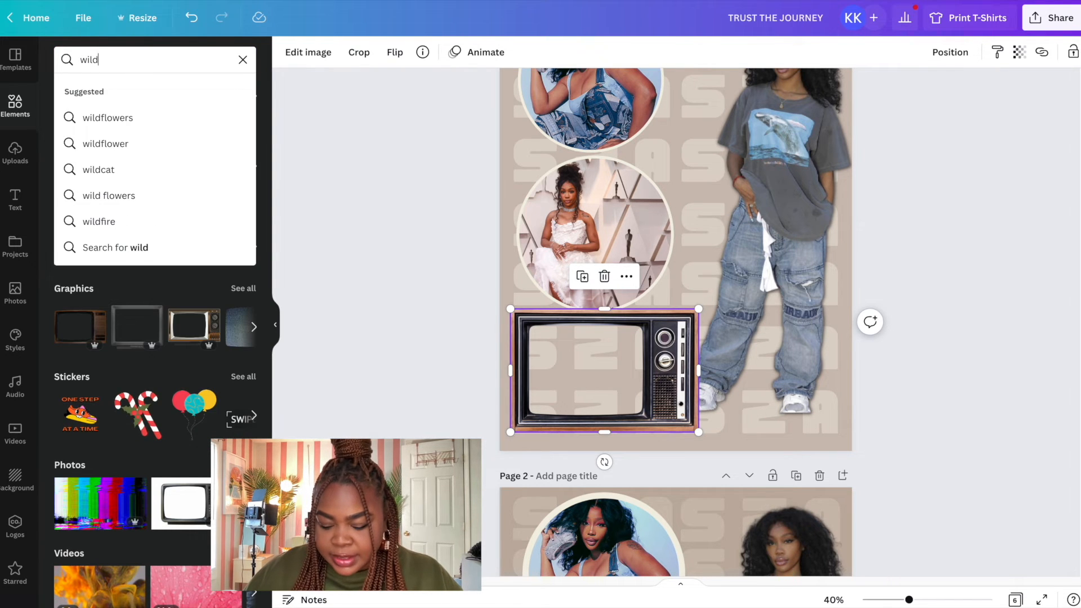
{"action": "type", "text": "ld flor"}
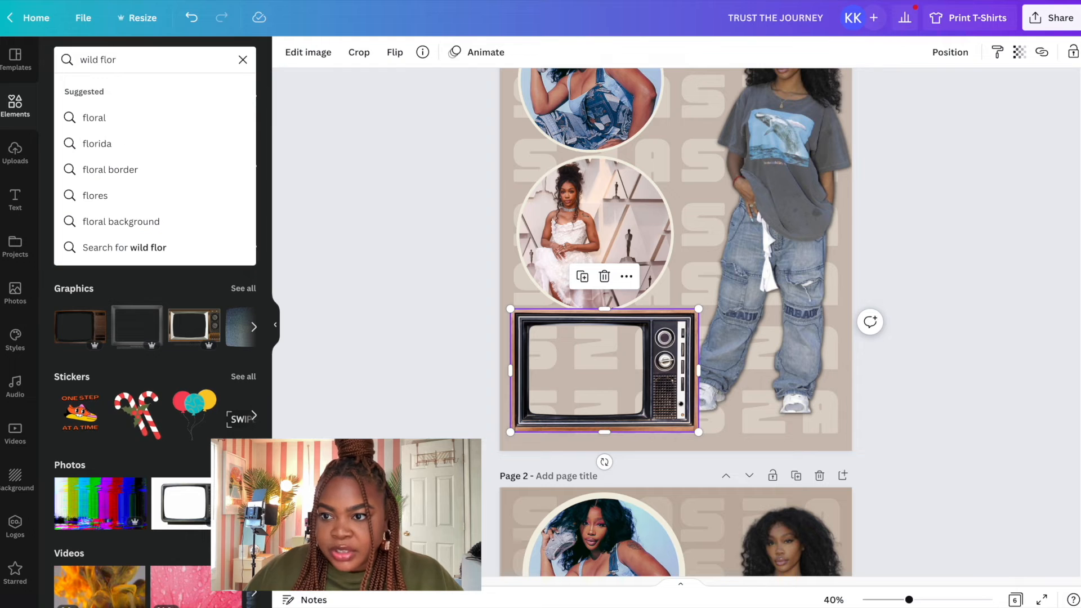
{"action": "type", "text": "als"}
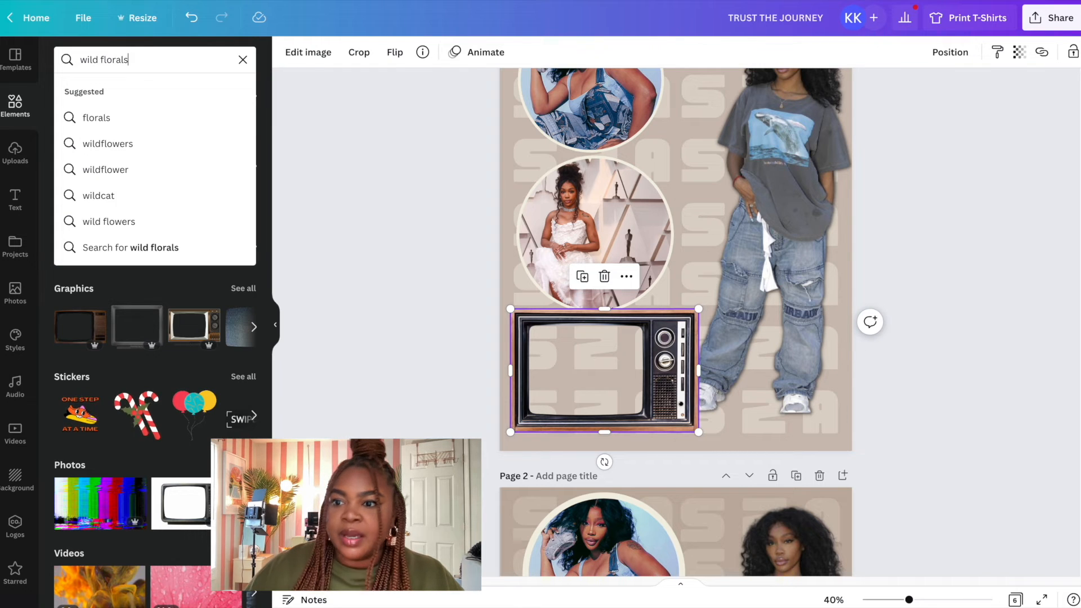
{"action": "key", "text": "Return"}
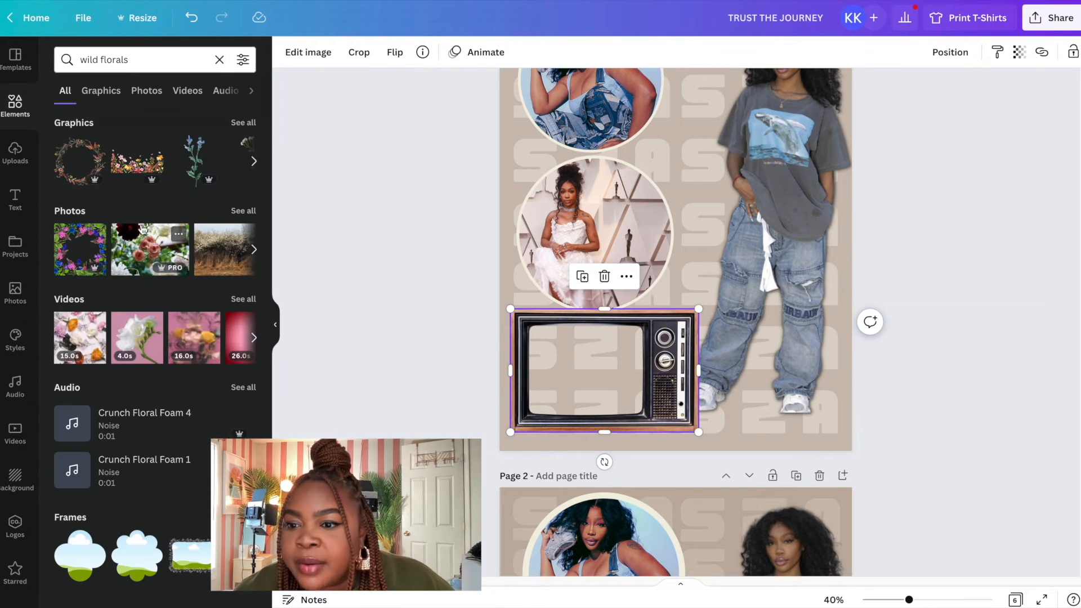
{"action": "left_click", "coordinate": [243, 211]}
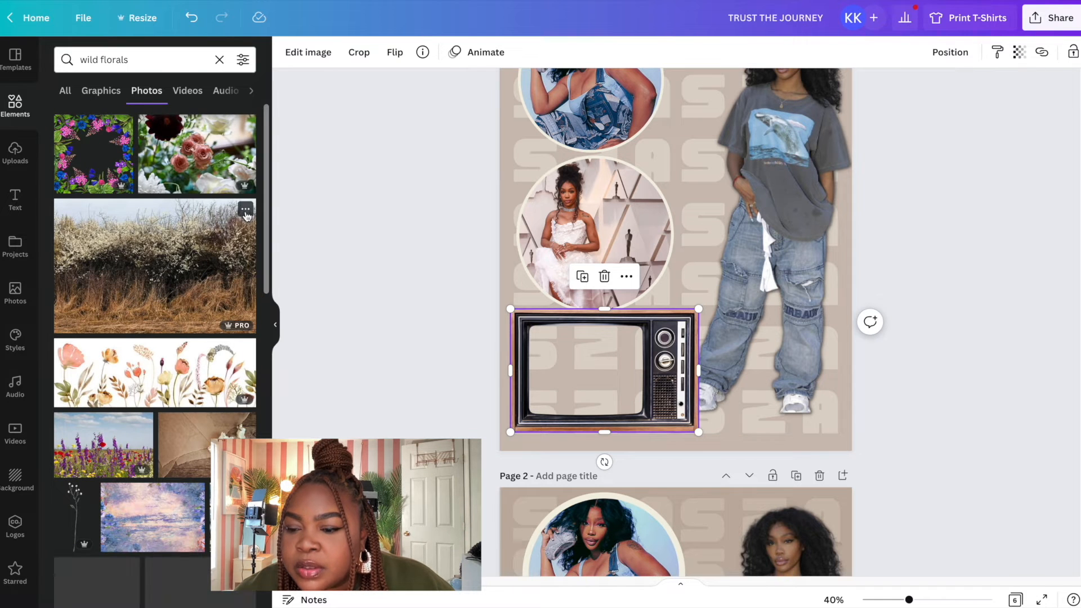
{"action": "scroll", "coordinate": [228, 224], "scroll_direction": "down", "scroll_amount": 5}
{"action": "scroll", "coordinate": [228, 225], "scroll_direction": "down", "scroll_amount": 5}
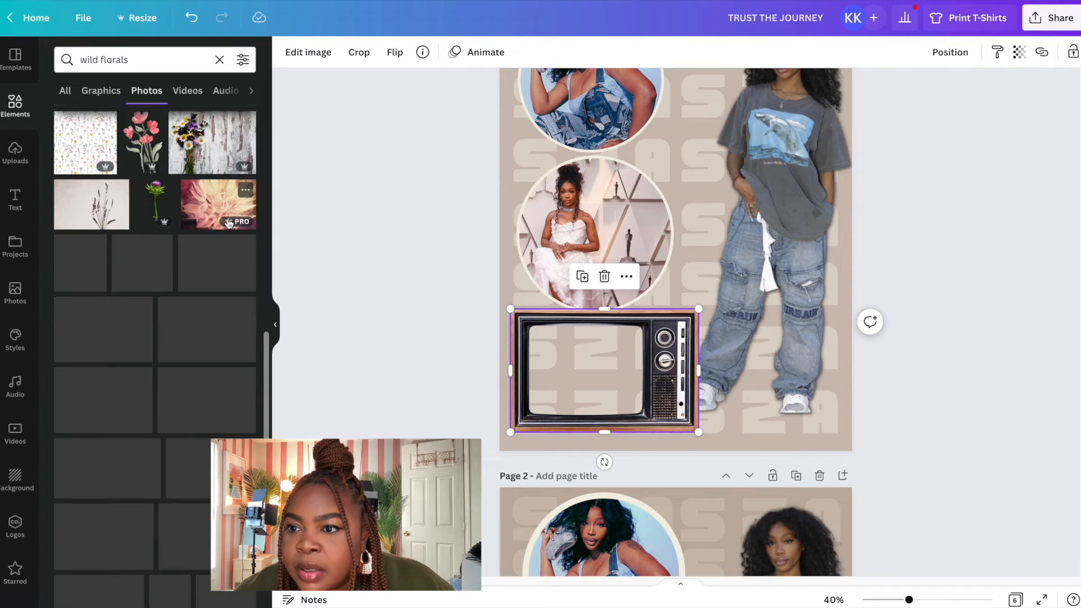
{"action": "scroll", "coordinate": [169, 226], "scroll_direction": "up", "scroll_amount": 10}
{"action": "left_click", "coordinate": [96, 93]}
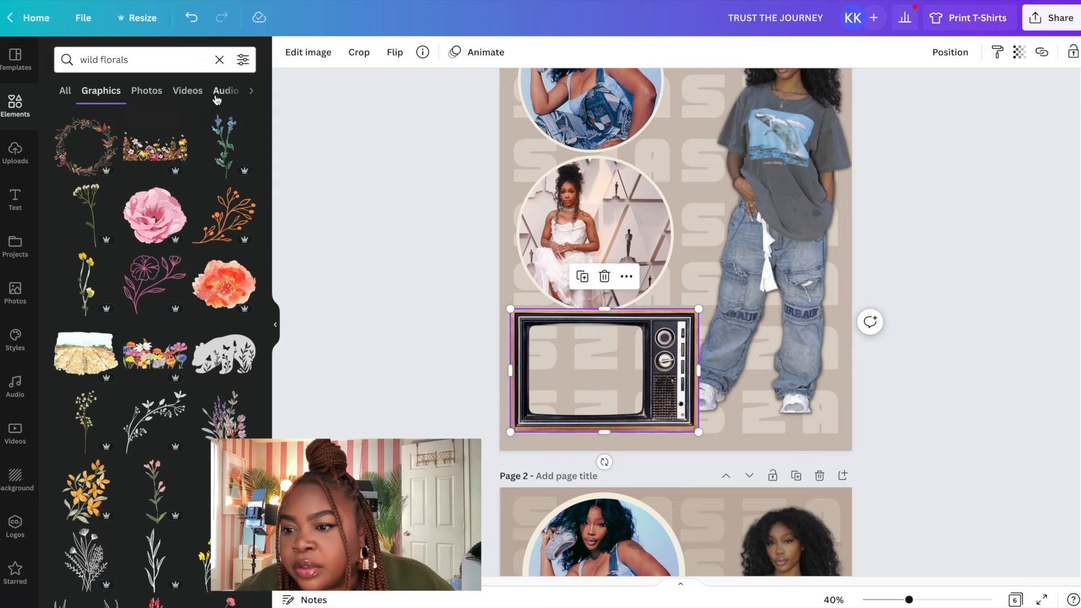
{"action": "left_click", "coordinate": [219, 59]}
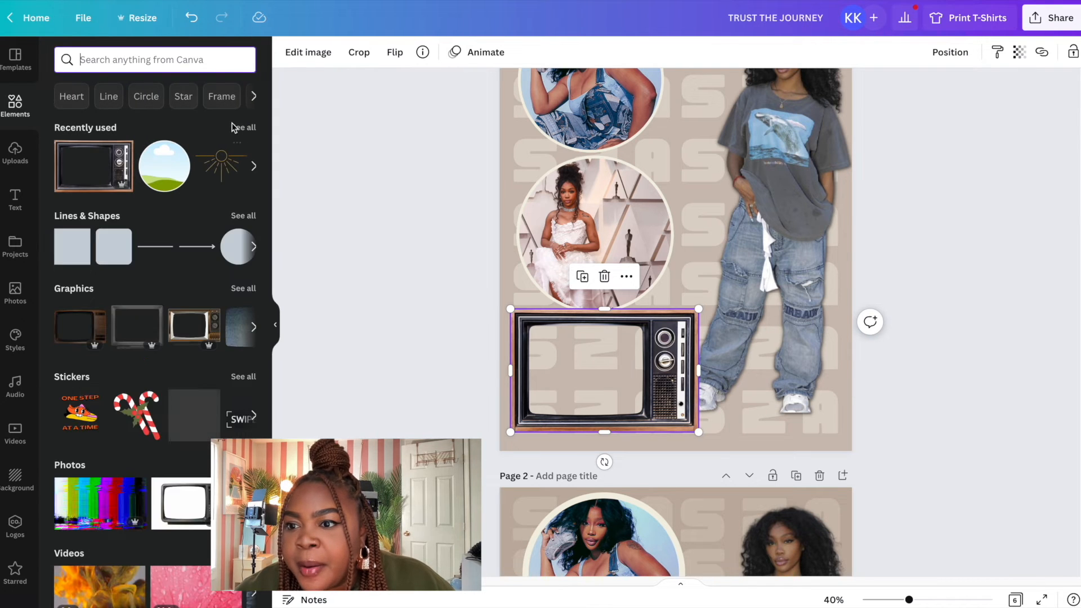
Add the brown dried-flower photo from the recently used elements to page 1
{"action": "left_click", "coordinate": [244, 129]}
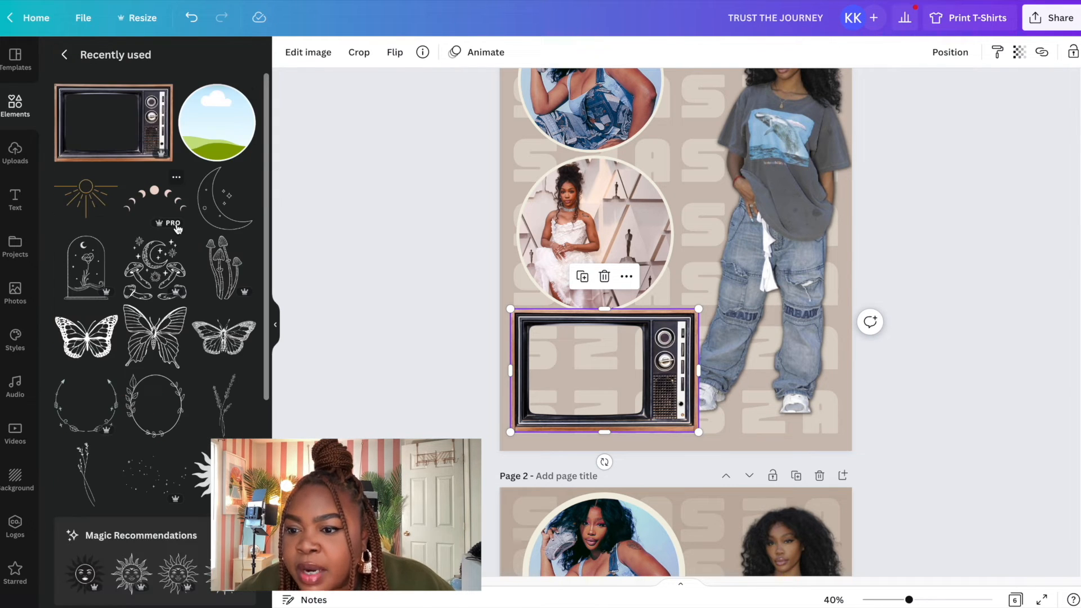
{"action": "scroll", "coordinate": [178, 230], "scroll_direction": "down", "scroll_amount": 5}
{"action": "scroll", "coordinate": [178, 230], "scroll_direction": "down", "scroll_amount": 10}
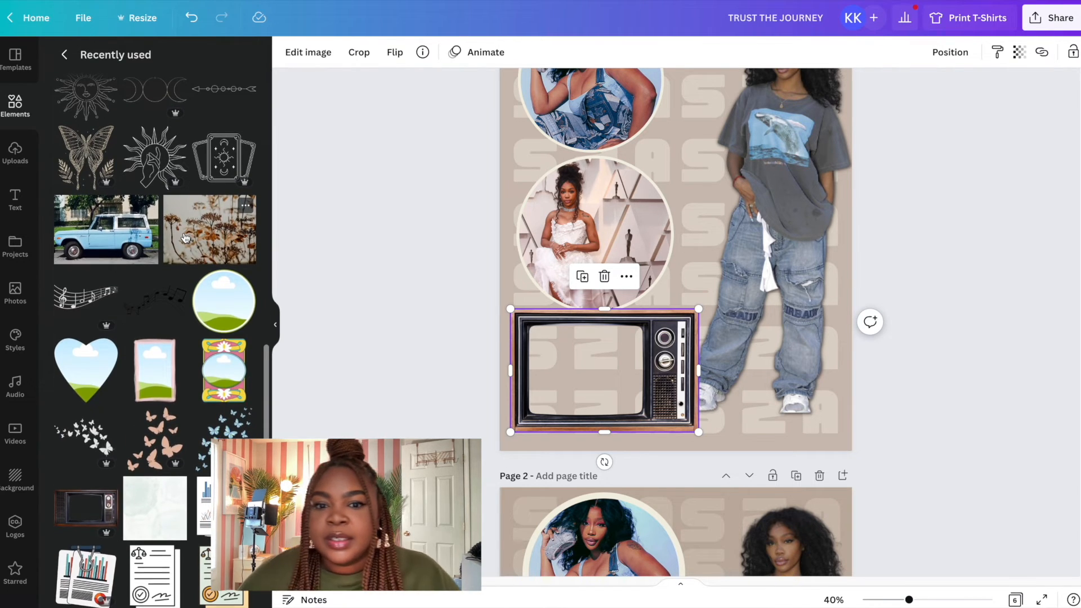
{"action": "left_click", "coordinate": [178, 230]}
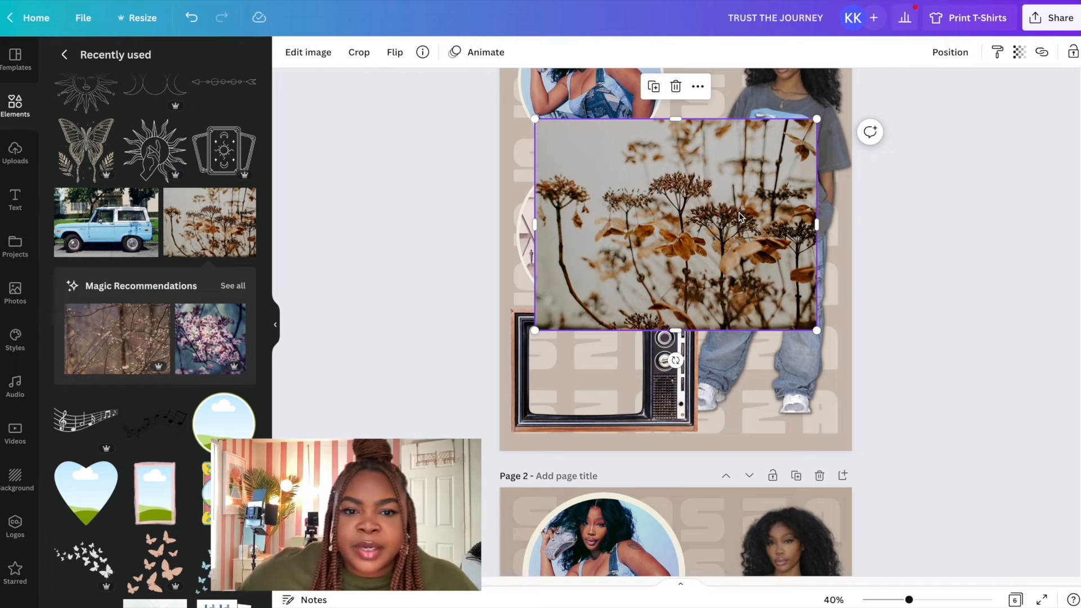
Scale the dried-flower photo down to cover the TV's screen opening and send it backward behind the TV
{"action": "left_click_drag", "start_coordinate": [817, 119], "coordinate": [720, 242]}
{"action": "left_click_drag", "start_coordinate": [632, 255], "coordinate": [621, 337]}
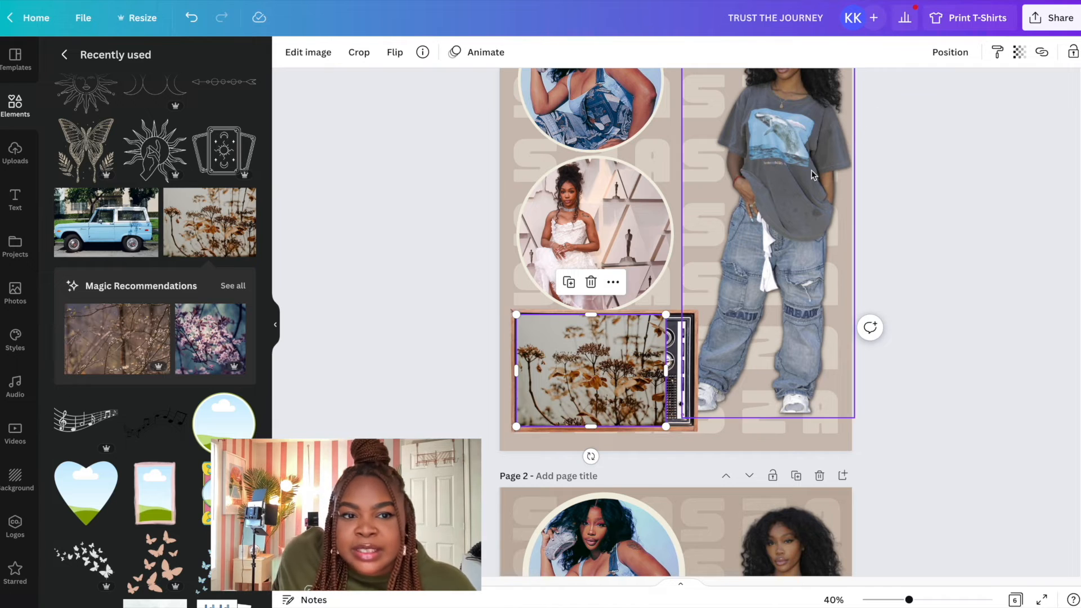
{"action": "left_click_drag", "start_coordinate": [664, 316], "coordinate": [656, 323]}
{"action": "mouse_move", "coordinate": [612, 359]}
{"action": "left_mouse_down"}
{"action": "mouse_move", "coordinate": [633, 356]}
{"action": "mouse_move", "coordinate": [624, 354]}
{"action": "left_mouse_up"}
{"action": "left_click", "coordinate": [950, 52]}
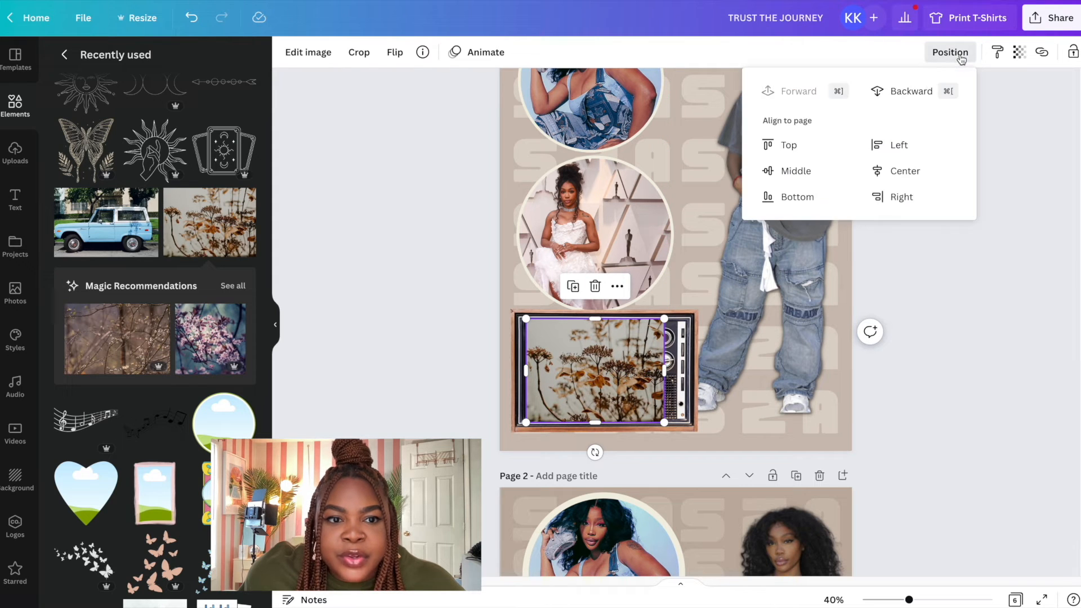
{"action": "left_click", "coordinate": [911, 91]}
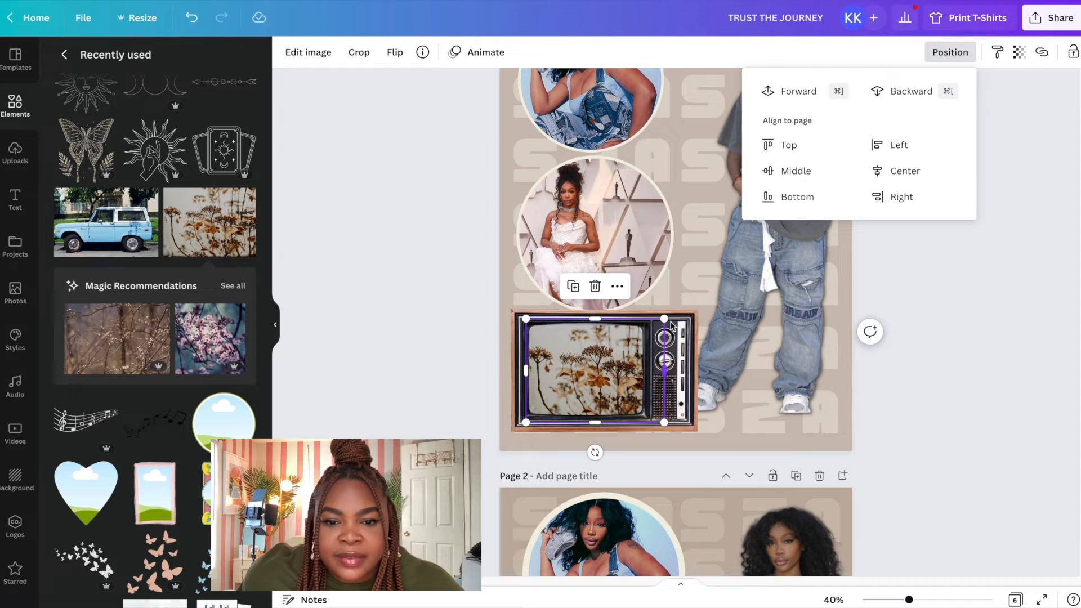
Enlarge the white-dress circle and the denim-outfit circle on page 1, and shift the denim circle up to the page's upper edge
{"action": "left_click", "coordinate": [998, 359]}
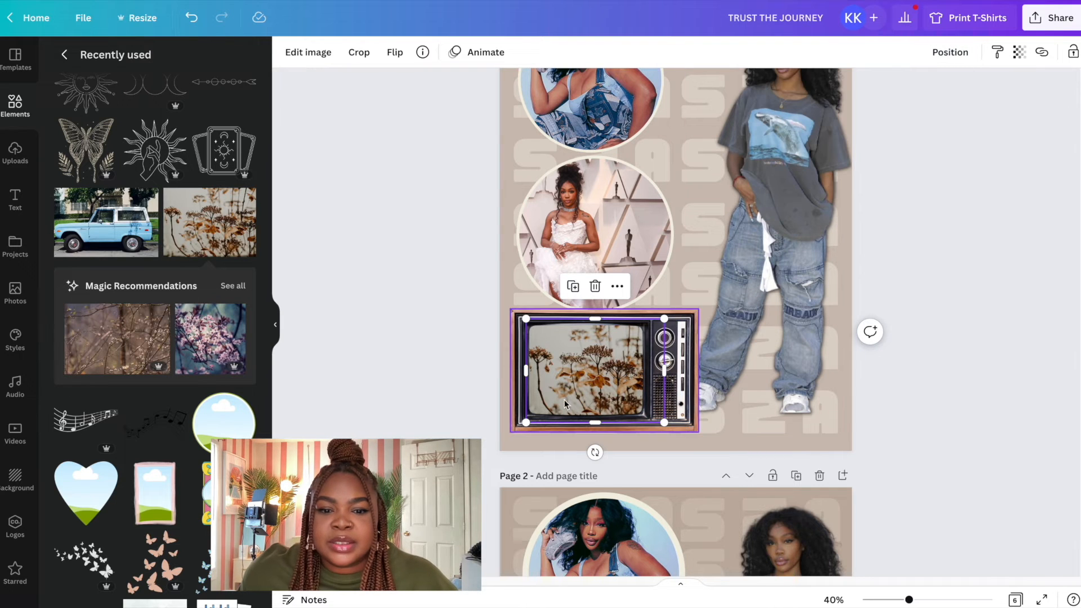
{"action": "left_click", "coordinate": [982, 291]}
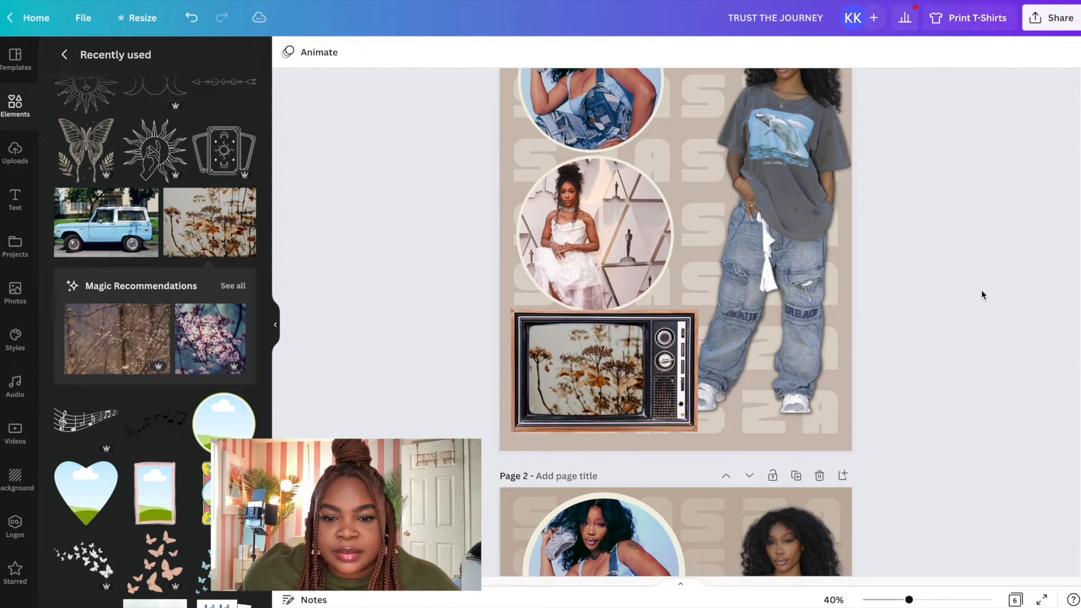
{"action": "left_click", "coordinate": [590, 253]}
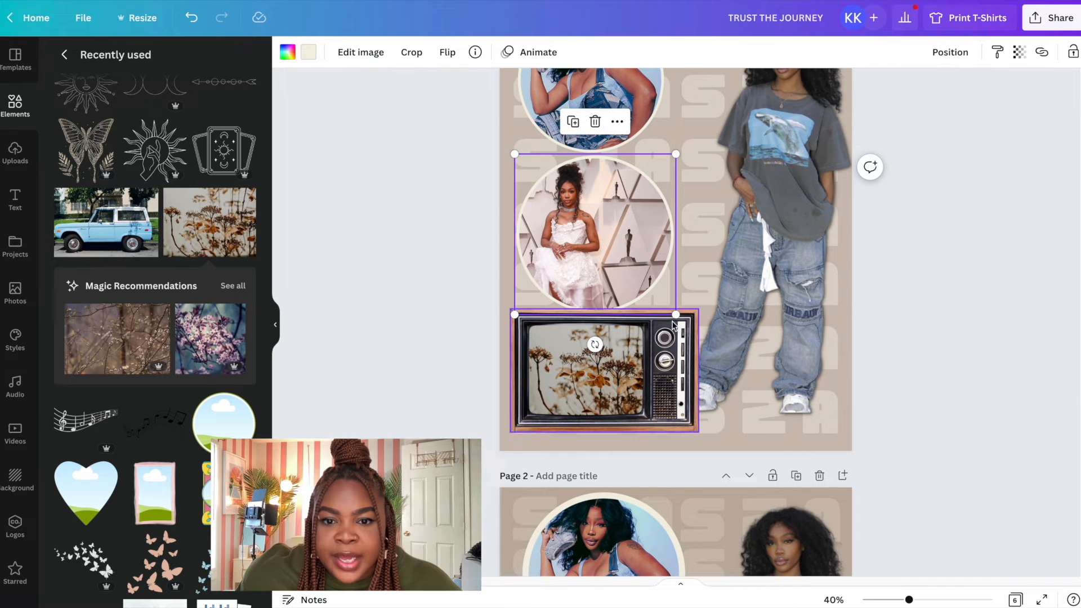
{"action": "left_click_drag", "start_coordinate": [674, 316], "coordinate": [681, 332]}
{"action": "scroll", "coordinate": [683, 279], "scroll_direction": "up", "scroll_amount": 3}
{"action": "left_click", "coordinate": [630, 171]}
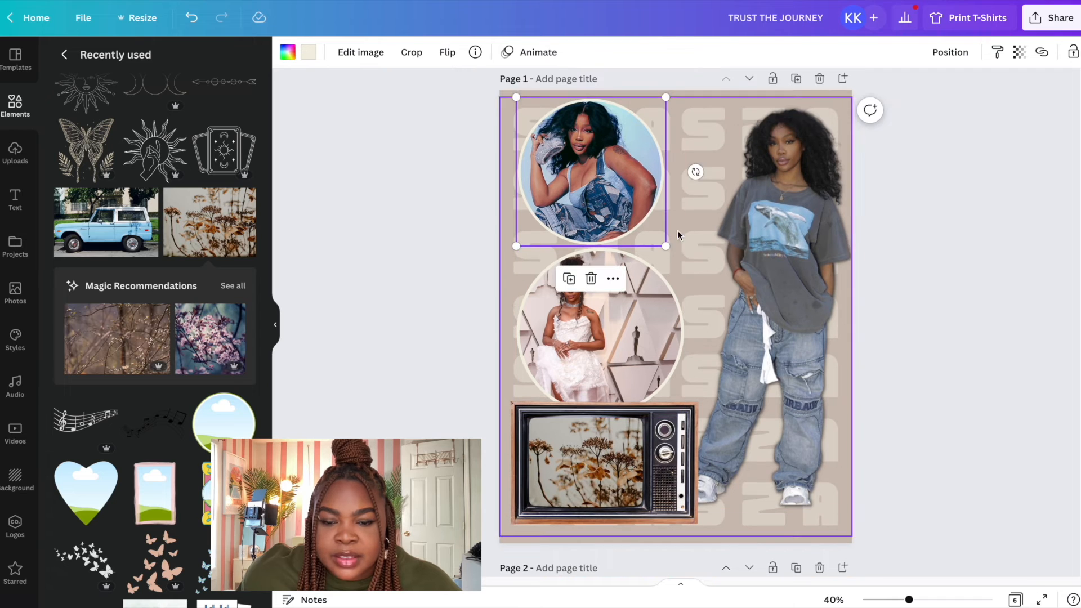
{"action": "left_click_drag", "start_coordinate": [667, 247], "coordinate": [685, 263]}
{"action": "left_click_drag", "start_coordinate": [624, 204], "coordinate": [625, 197]}
Shrink both circle photos slightly and nudge the white-dress circle so the two are evenly sized with a small gap between them
{"action": "left_click", "coordinate": [609, 320]}
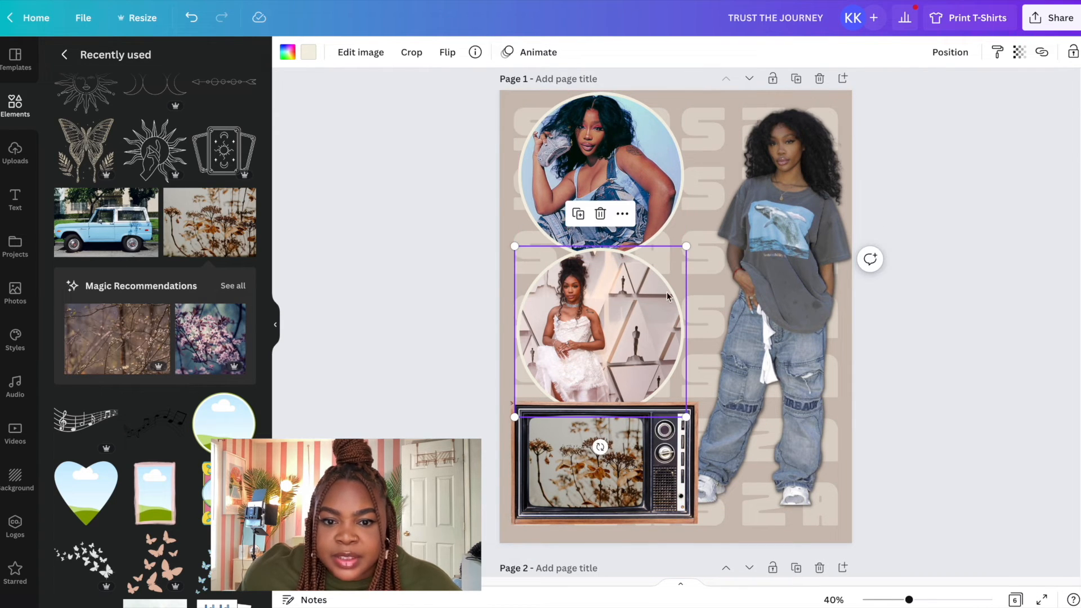
{"action": "mouse_move", "coordinate": [684, 248]}
{"action": "left_mouse_down"}
{"action": "mouse_move", "coordinate": [672, 260]}
{"action": "mouse_move", "coordinate": [681, 255]}
{"action": "left_mouse_up"}
{"action": "left_click", "coordinate": [667, 248]}
{"action": "left_click", "coordinate": [613, 346]}
{"action": "left_click_drag", "start_coordinate": [617, 342], "coordinate": [619, 340]}
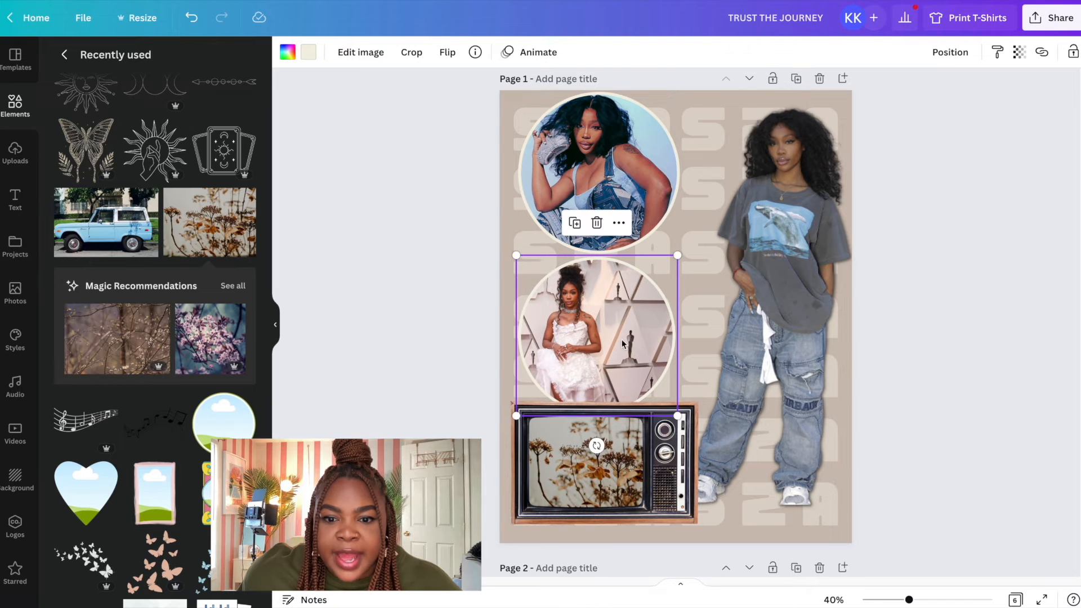
Bring the white-dress circle to the front so its lower edge overlaps the TV
{"action": "left_click", "coordinate": [950, 52]}
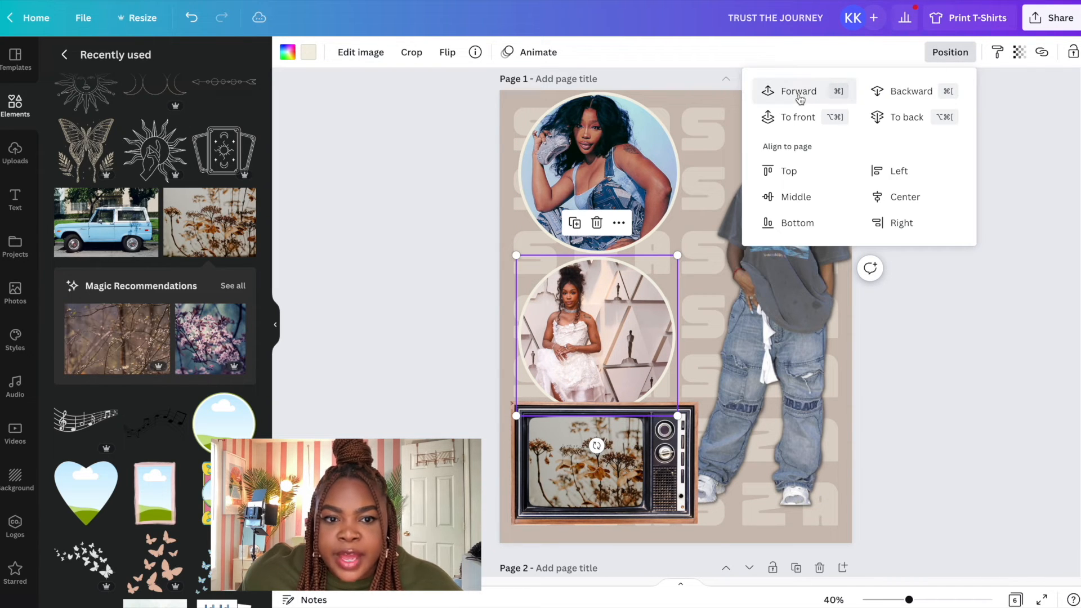
{"action": "left_click", "coordinate": [797, 119]}
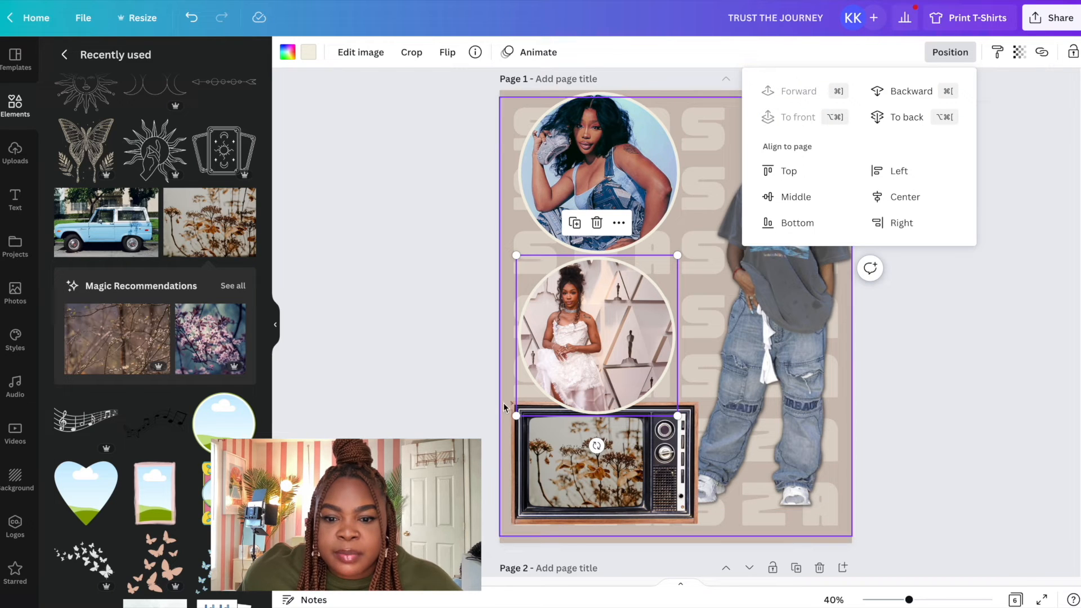
{"action": "left_click", "coordinate": [1055, 342]}
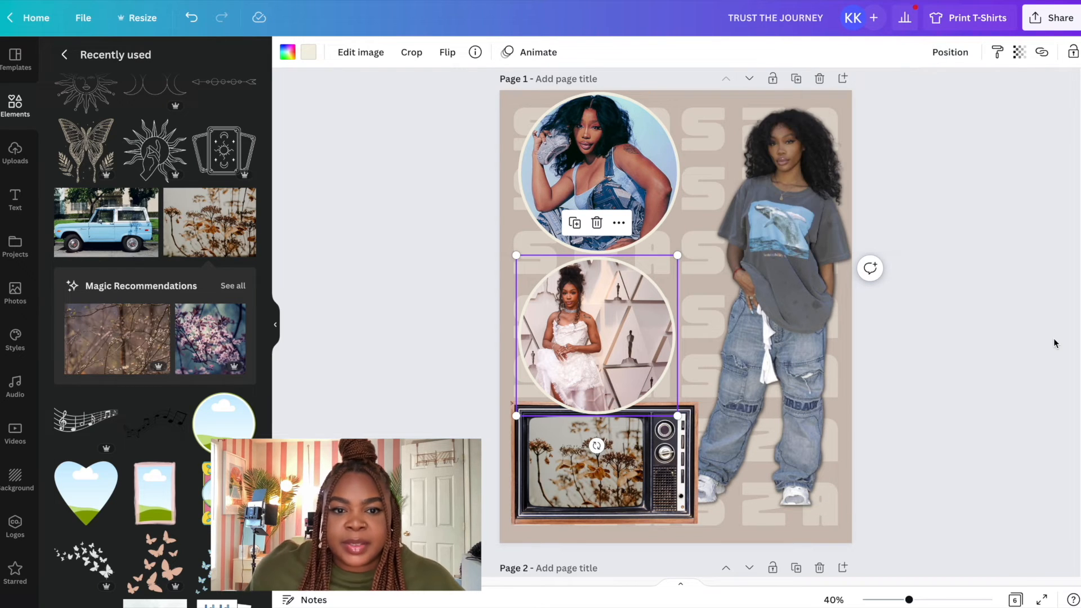
{"action": "left_click", "coordinate": [1027, 276]}
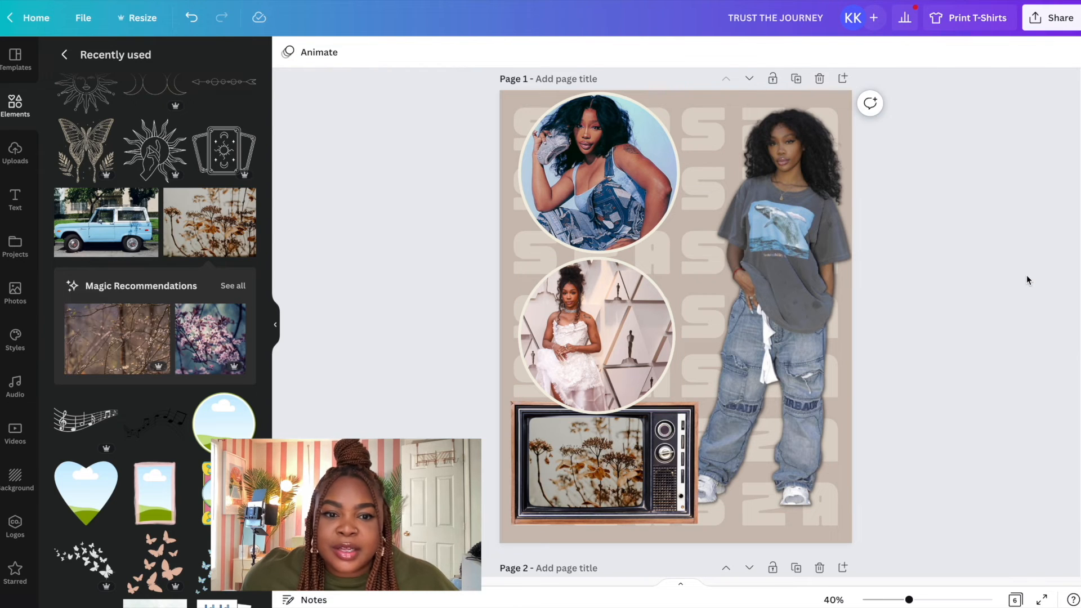
Review the page 1 collage and compare its circles, TV and cut-out with the reference collage on page 2
{"action": "scroll", "coordinate": [1026, 277], "scroll_direction": "down", "scroll_amount": 1}
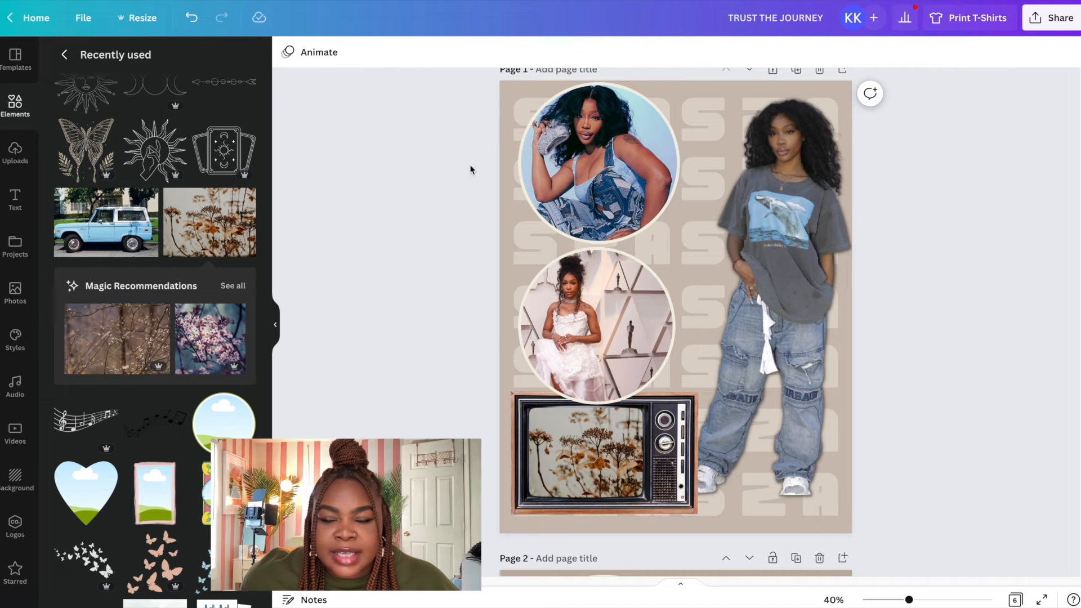
{"action": "scroll", "coordinate": [704, 239], "scroll_direction": "up", "scroll_amount": 1}
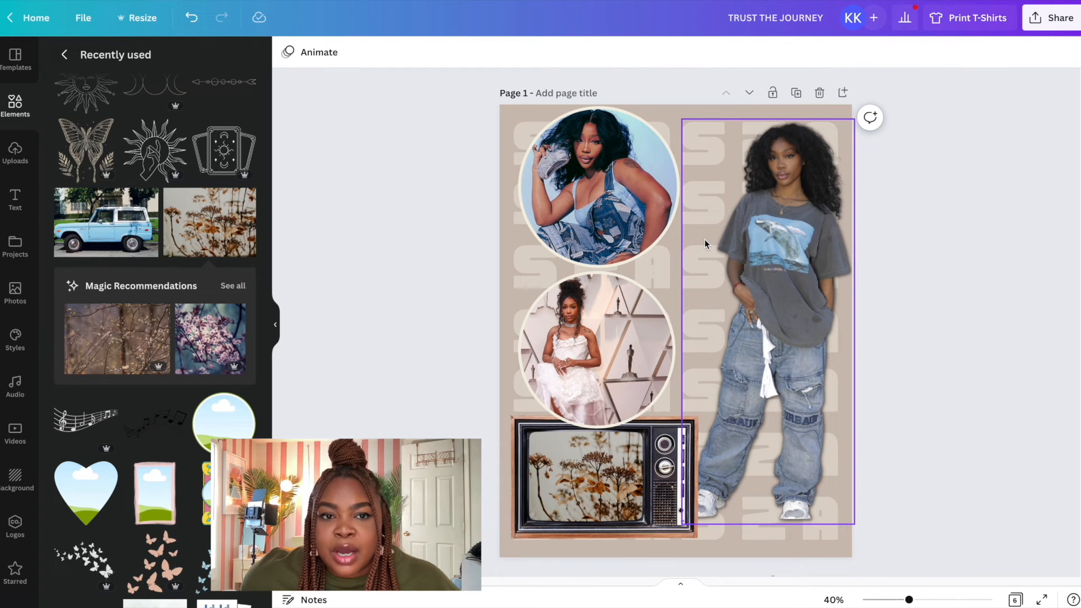
{"action": "scroll", "coordinate": [704, 239], "scroll_direction": "down", "scroll_amount": 1}
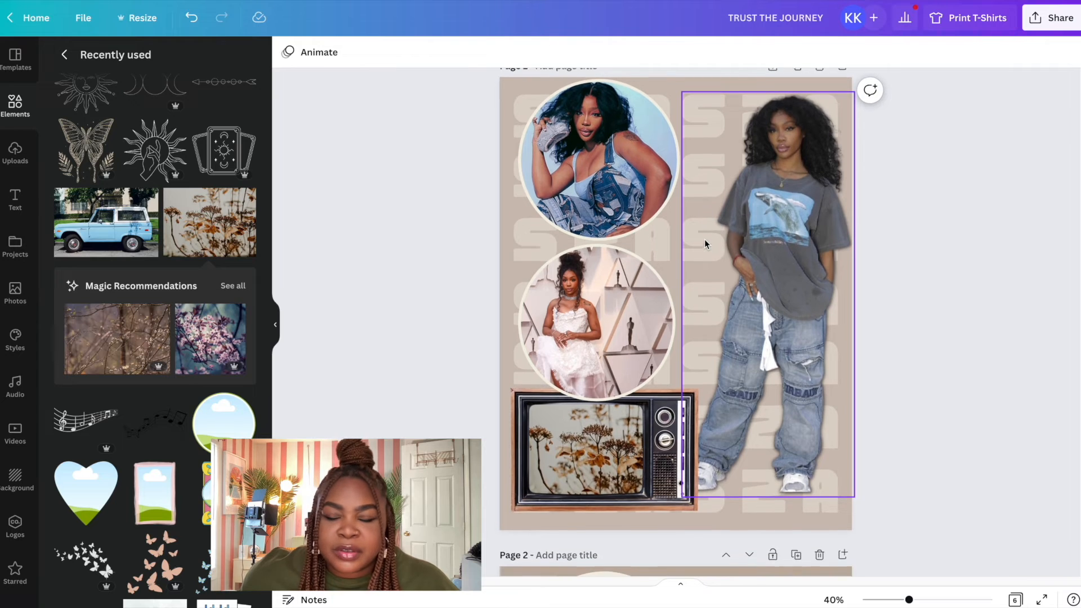
{"action": "scroll", "coordinate": [704, 238], "scroll_direction": "up", "scroll_amount": 1}
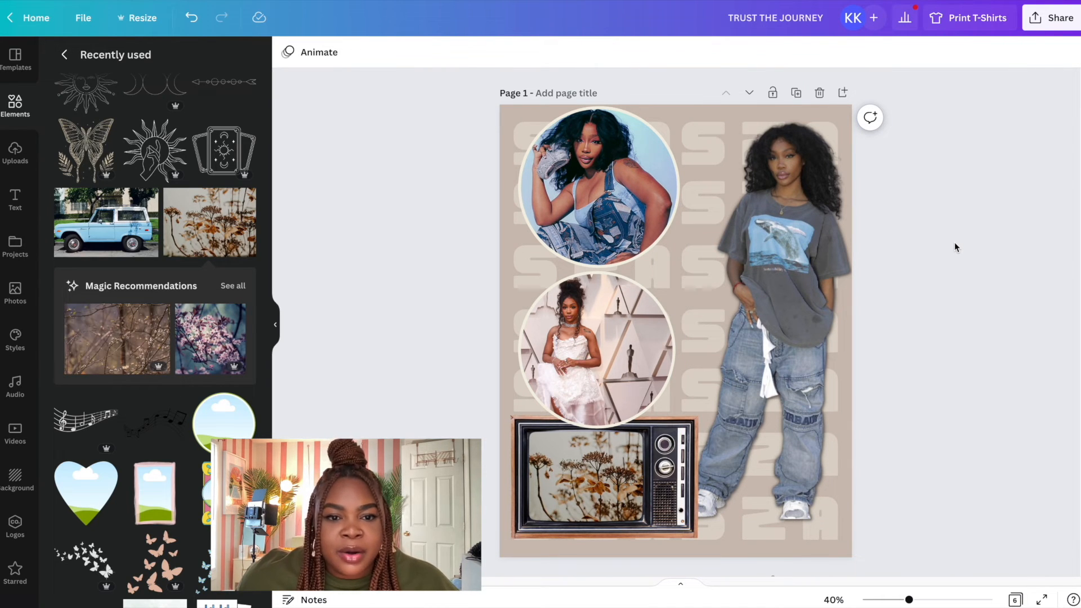
{"action": "scroll", "coordinate": [955, 247], "scroll_direction": "down", "scroll_amount": 8}
{"action": "scroll", "coordinate": [954, 247], "scroll_direction": "down", "scroll_amount": 4}
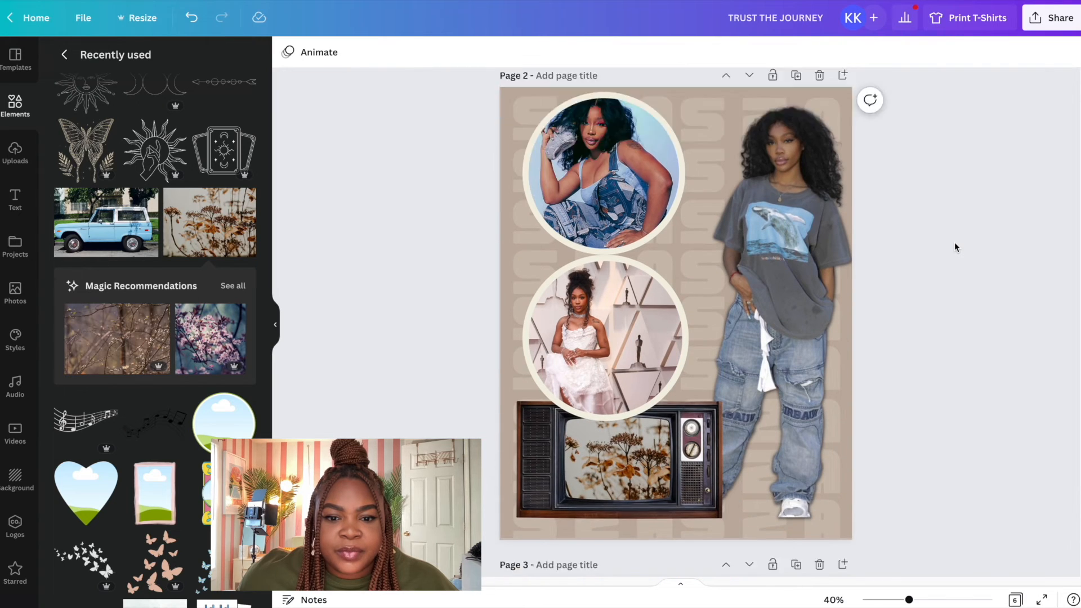
{"action": "scroll", "coordinate": [954, 247], "scroll_direction": "up", "scroll_amount": 5}
{"action": "scroll", "coordinate": [954, 242], "scroll_direction": "up", "scroll_amount": 9}
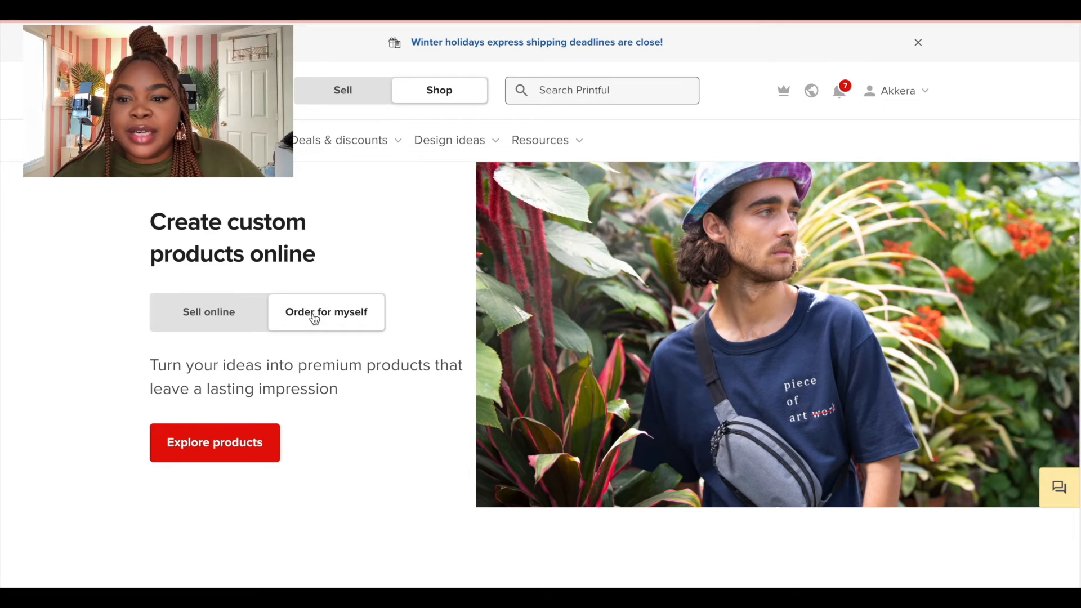
Switch to Printful and open the men's T-shirts category from the products for personal orders
{"action": "left_click", "coordinate": [225, 453]}
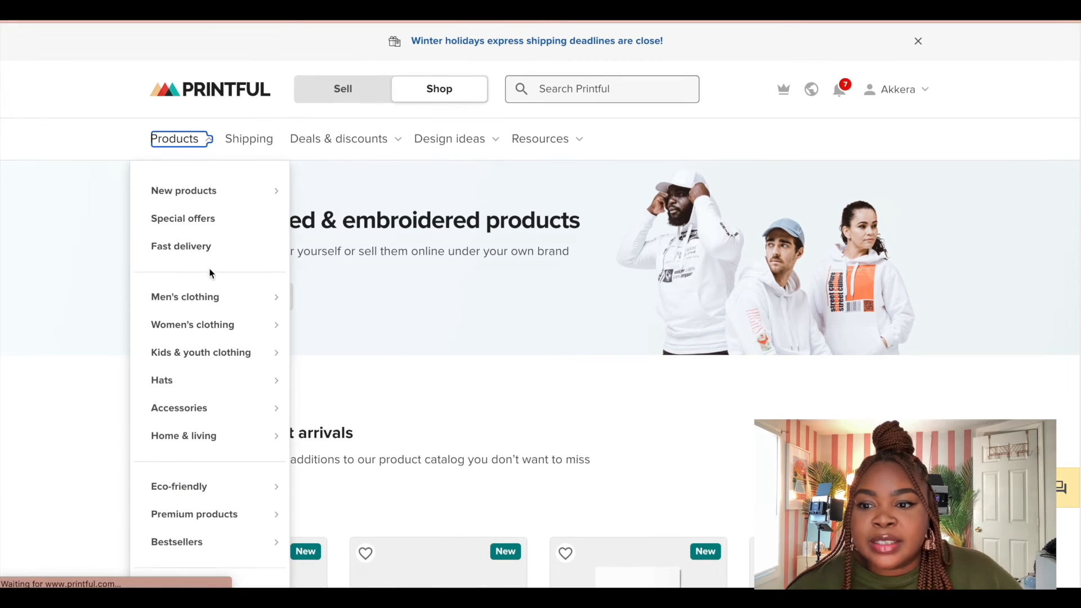
{"action": "left_click", "coordinate": [207, 251]}
{"action": "mouse_move", "coordinate": [208, 304]}
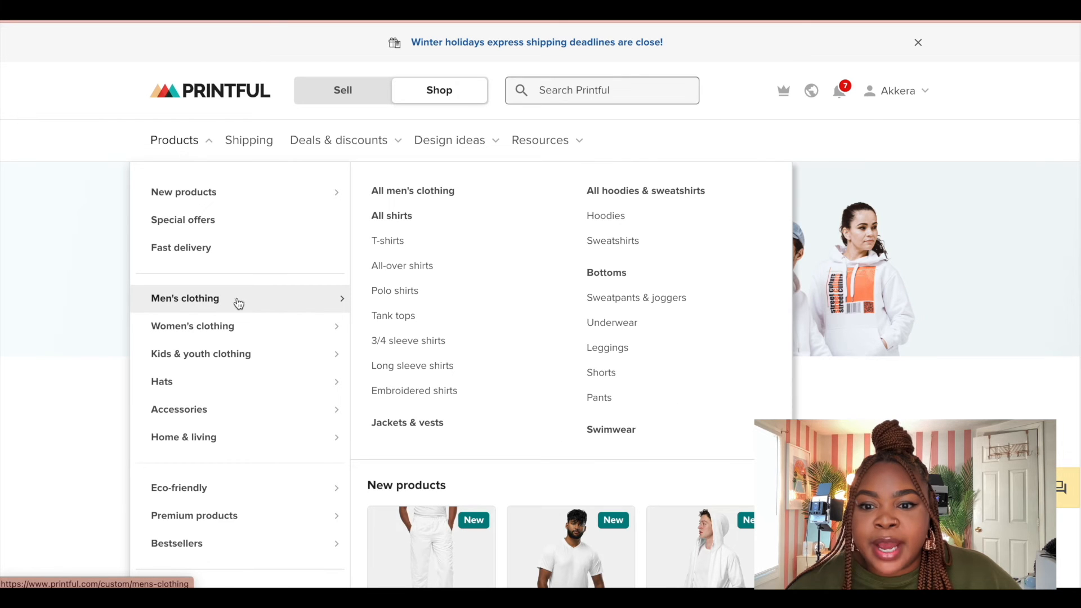
{"action": "left_click", "coordinate": [401, 246]}
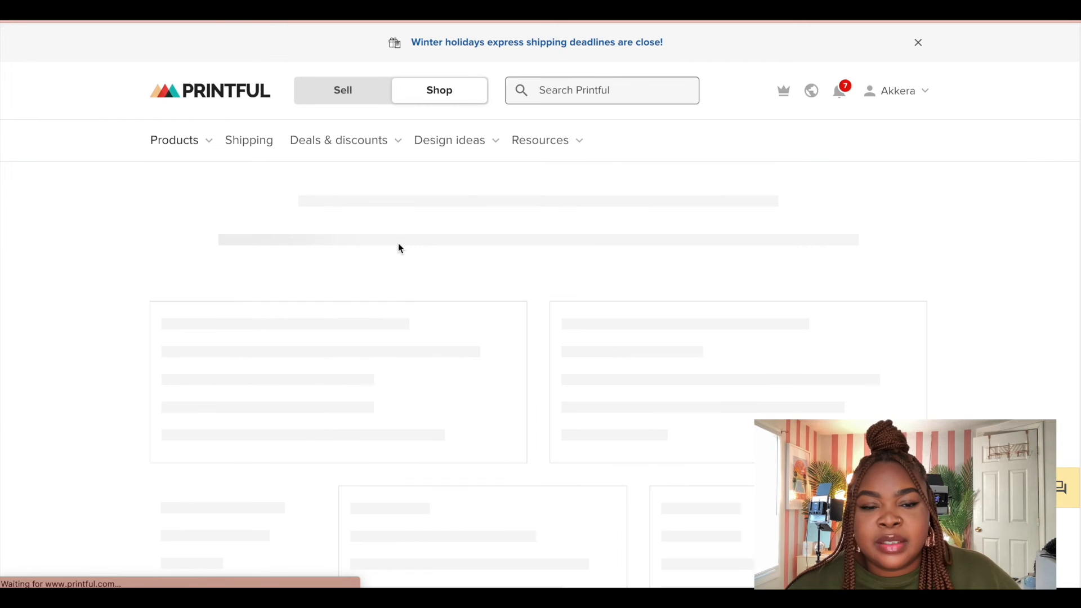
Filter the men's T-shirt catalog by the color Tan
{"action": "scroll", "coordinate": [396, 239], "scroll_direction": "down", "scroll_amount": 3}
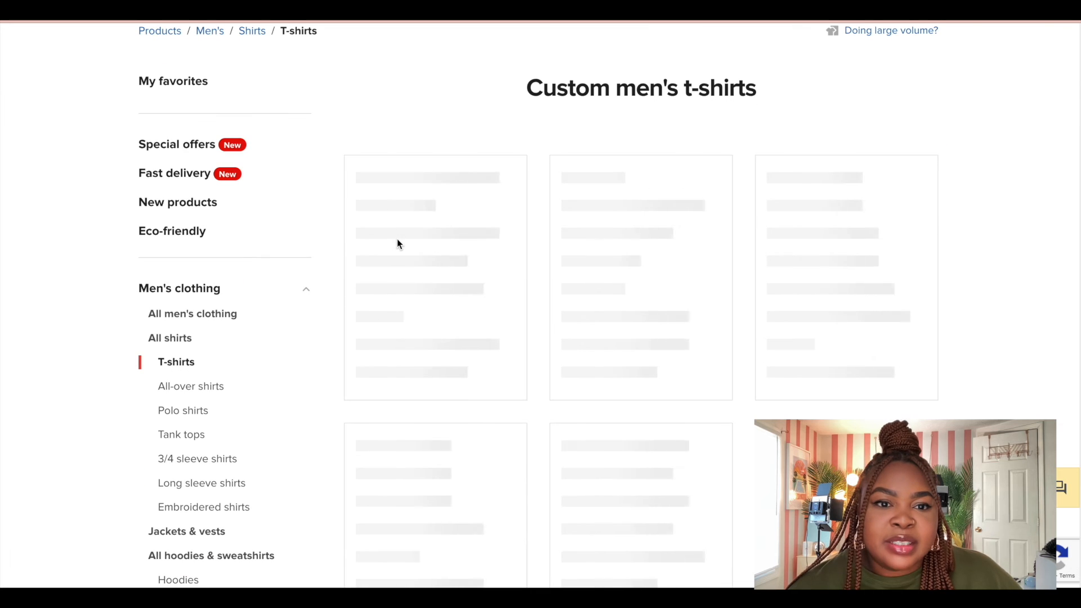
{"action": "scroll", "coordinate": [396, 242], "scroll_direction": "down", "scroll_amount": 3}
{"action": "scroll", "coordinate": [397, 242], "scroll_direction": "up", "scroll_amount": 2}
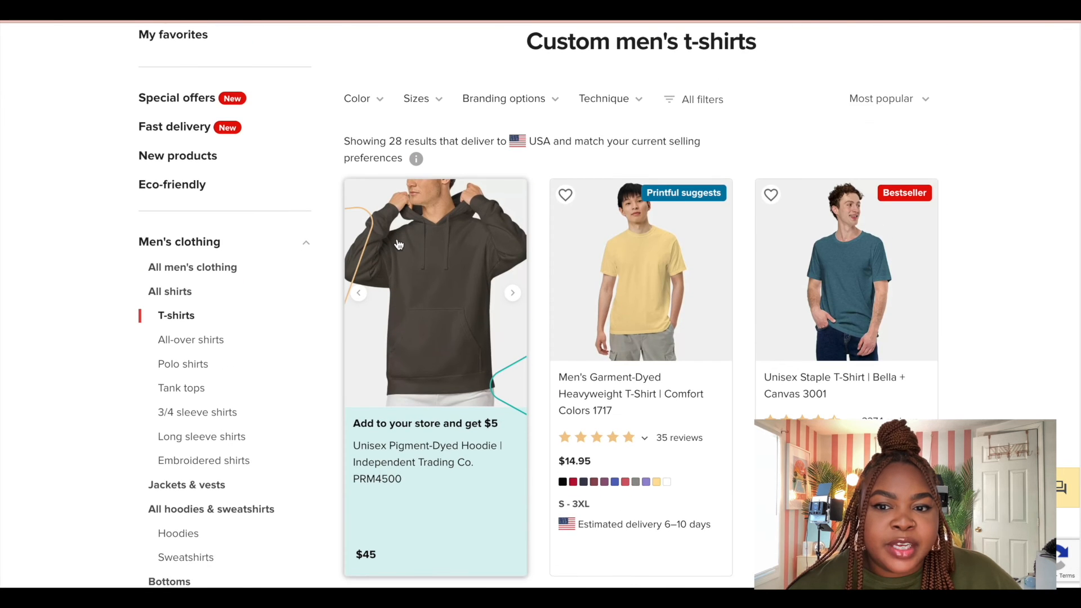
{"action": "scroll", "coordinate": [398, 244], "scroll_direction": "up", "scroll_amount": 3}
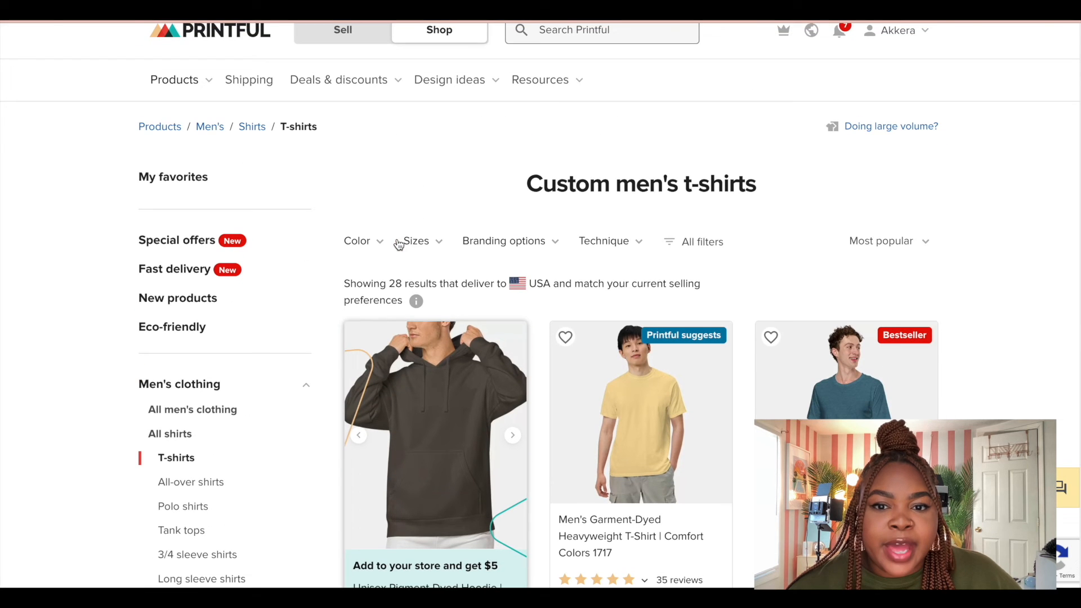
{"action": "left_click", "coordinate": [368, 246]}
{"action": "scroll", "coordinate": [413, 314], "scroll_direction": "down", "scroll_amount": 15}
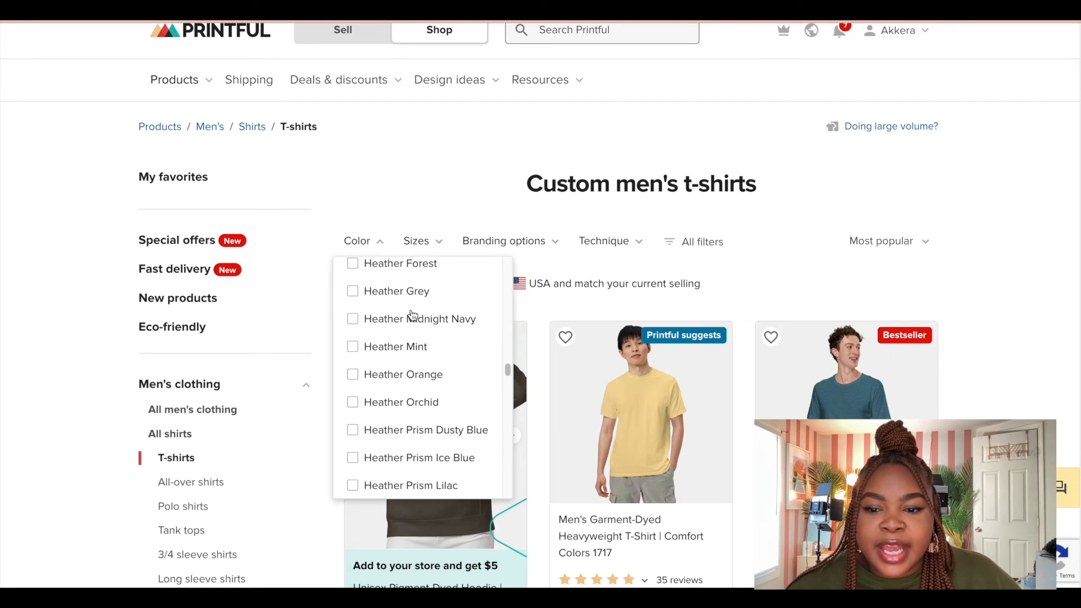
{"action": "scroll", "coordinate": [413, 316], "scroll_direction": "down", "scroll_amount": 15}
{"action": "scroll", "coordinate": [414, 321], "scroll_direction": "down", "scroll_amount": 10}
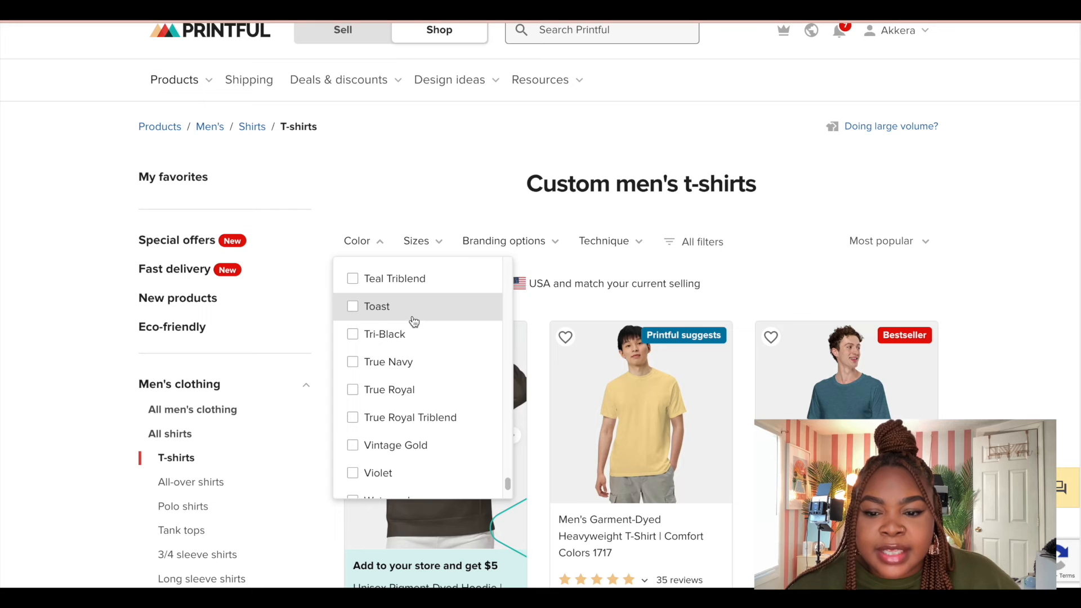
{"action": "scroll", "coordinate": [415, 318], "scroll_direction": "down", "scroll_amount": 3}
{"action": "scroll", "coordinate": [415, 321], "scroll_direction": "up", "scroll_amount": 5}
{"action": "left_click", "coordinate": [372, 275]}
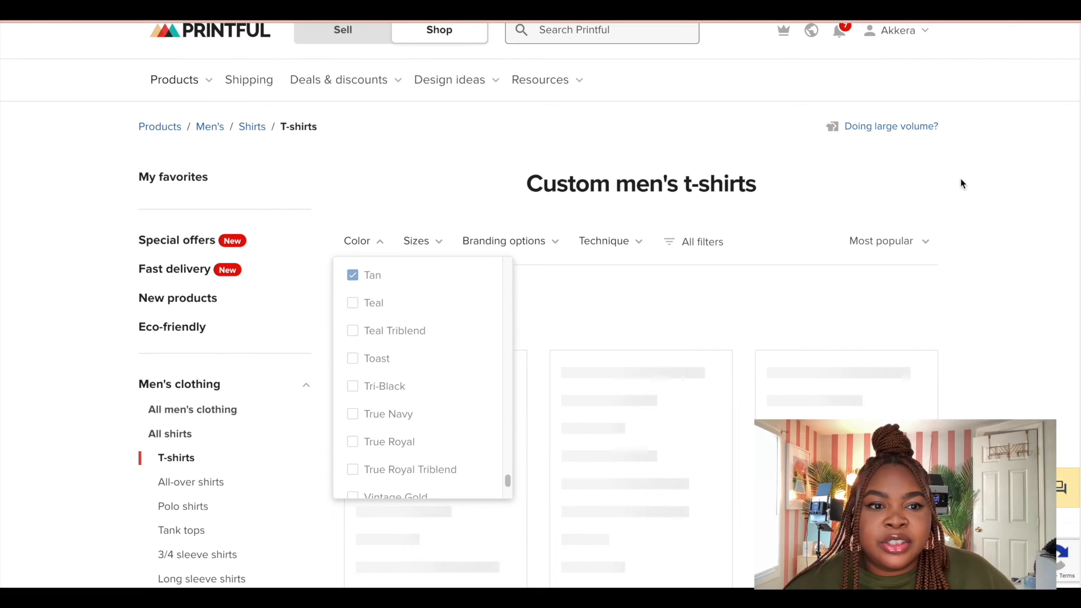
{"action": "left_click", "coordinate": [1011, 184]}
Open the product page of the Unisex Staple T-Shirt | Bella + Canvas 3001 from the filtered results
{"action": "scroll", "coordinate": [1011, 186], "scroll_direction": "down", "scroll_amount": 5}
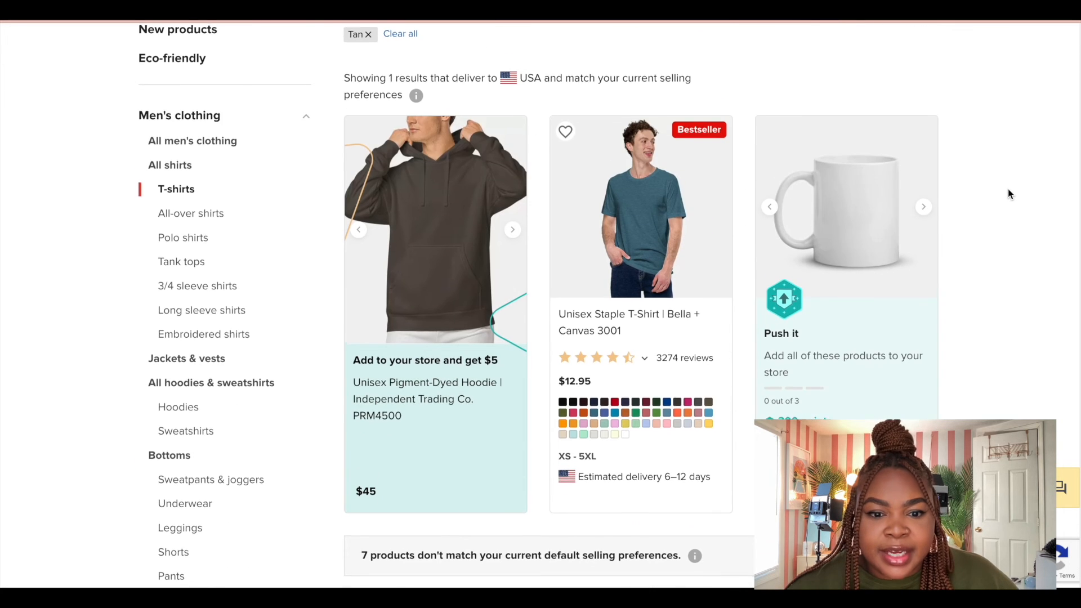
{"action": "scroll", "coordinate": [1009, 194], "scroll_direction": "down", "scroll_amount": 3}
{"action": "scroll", "coordinate": [1008, 195], "scroll_direction": "up", "scroll_amount": 3}
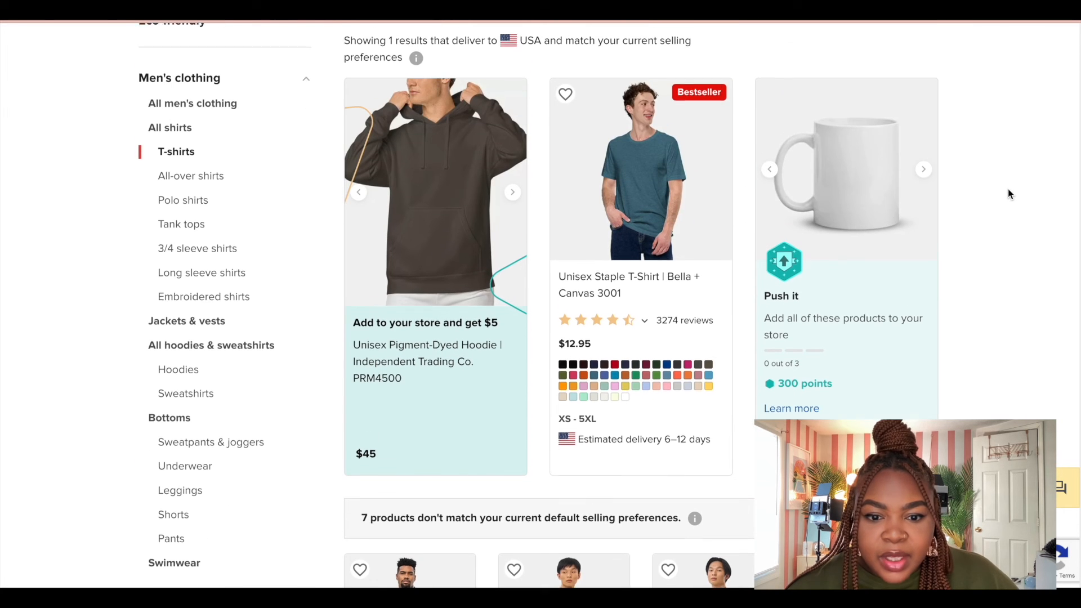
{"action": "left_click", "coordinate": [661, 213]}
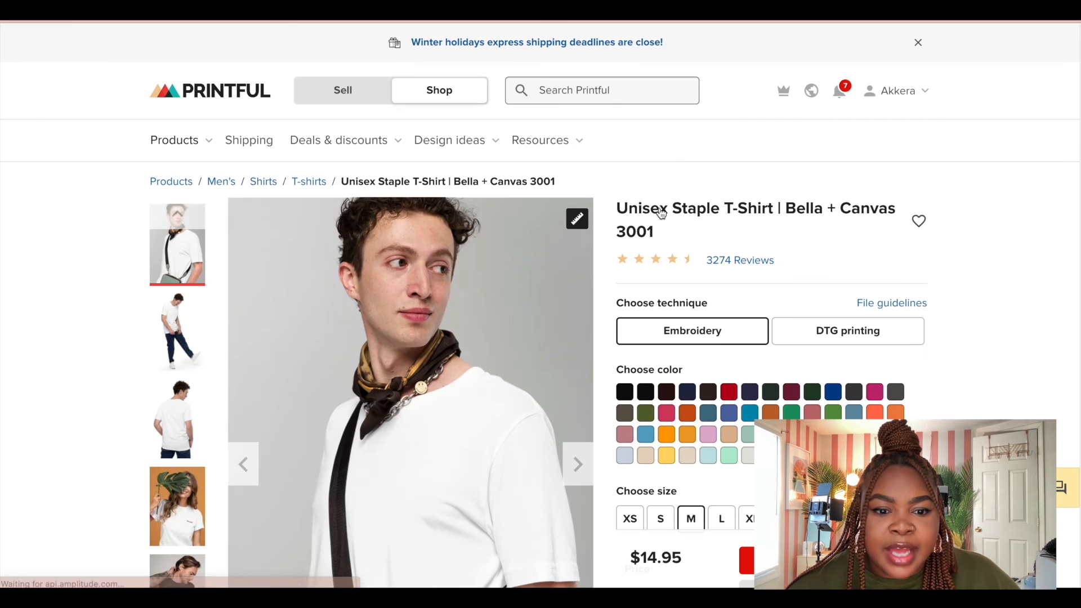
Choose the Tan color and the DTG printing technique for the Bella + Canvas 3001 shirt
{"action": "scroll", "coordinate": [662, 212], "scroll_direction": "down", "scroll_amount": 1}
{"action": "scroll", "coordinate": [662, 212], "scroll_direction": "down", "scroll_amount": 3}
{"action": "scroll", "coordinate": [662, 213], "scroll_direction": "up", "scroll_amount": 2}
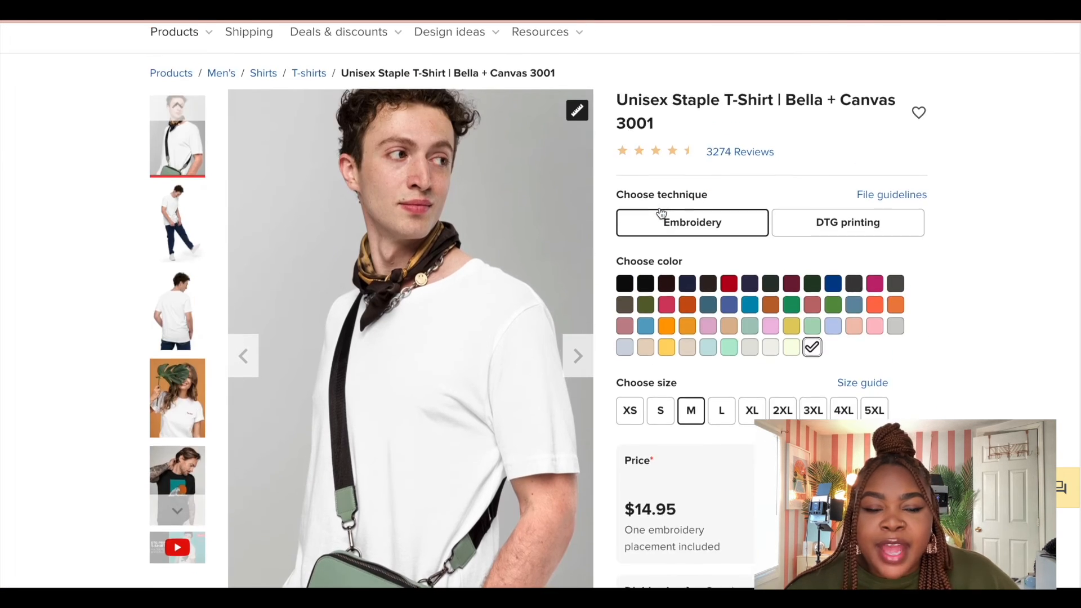
{"action": "left_click", "coordinate": [728, 330]}
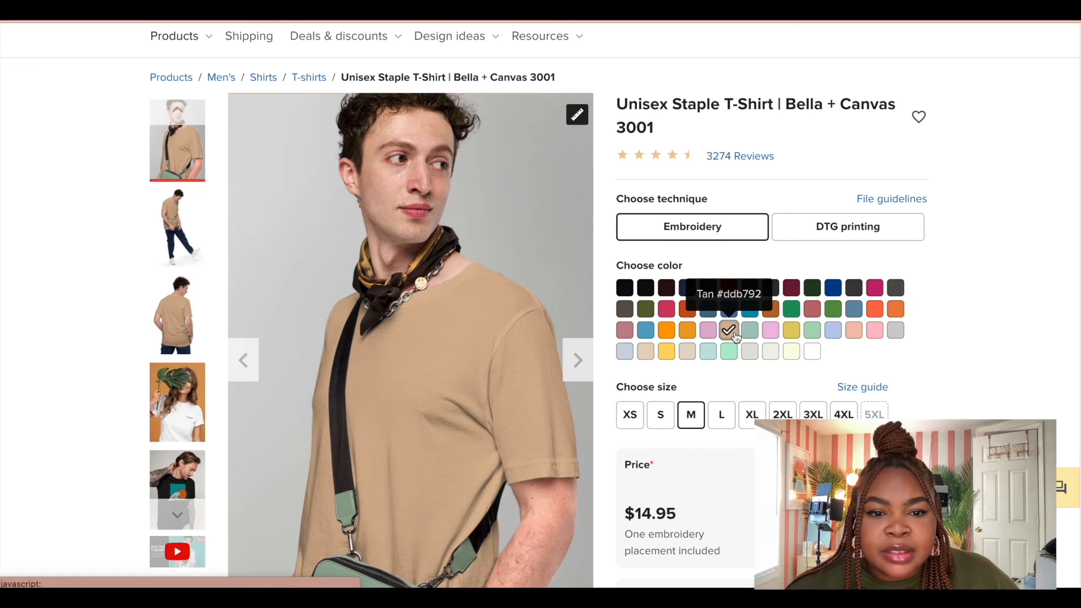
{"action": "left_click", "coordinate": [837, 233]}
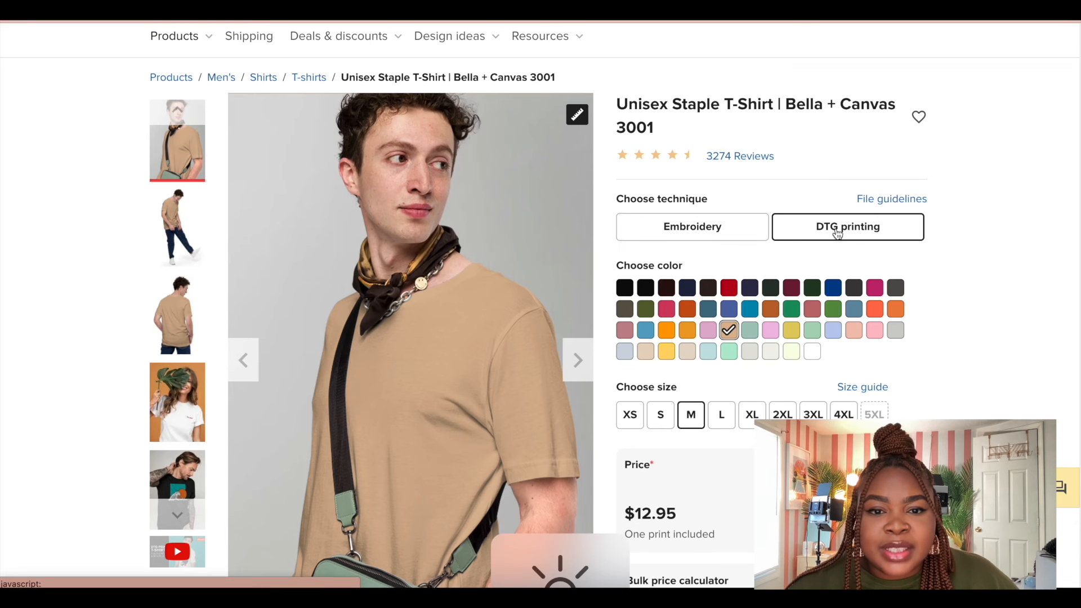
{"action": "scroll", "coordinate": [838, 233], "scroll_direction": "down", "scroll_amount": 1}
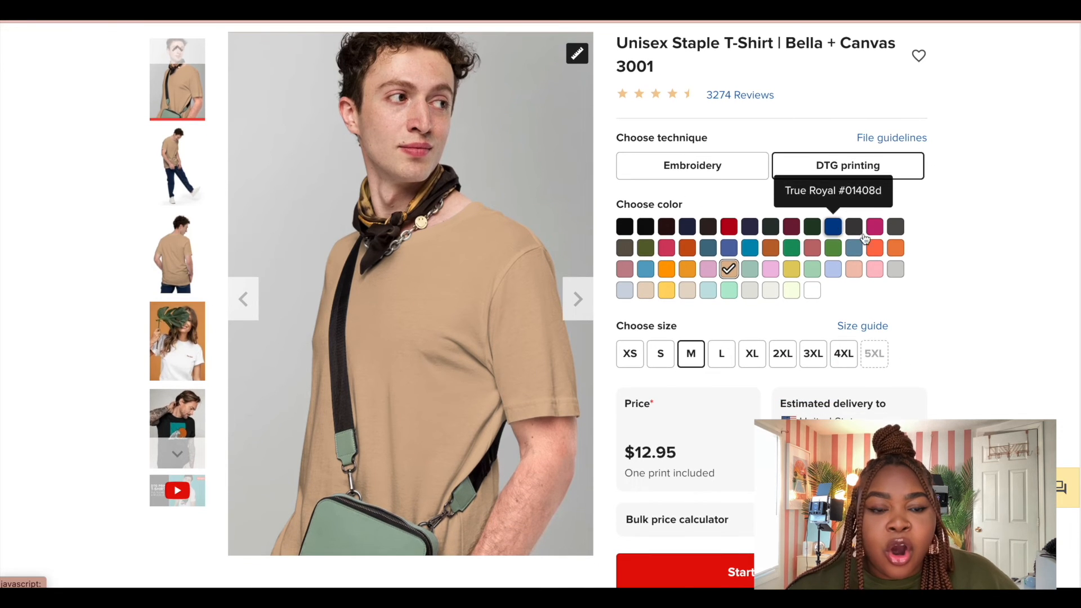
{"action": "scroll", "coordinate": [837, 233], "scroll_direction": "down", "scroll_amount": 1}
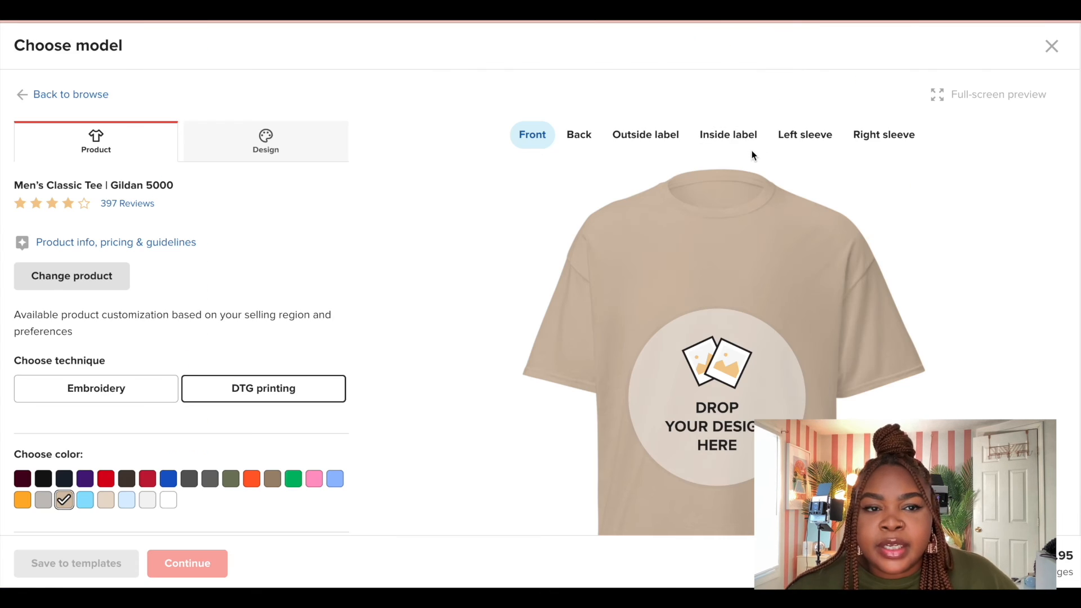
Add the downloaded SZA collage file Black-and-White-Photo-Edgy-and-Bold-Advocacy-Youth-T-shirt.png to the front of the Men's Classic Tee | Gildan 5000
{"action": "scroll", "coordinate": [385, 242], "scroll_direction": "down", "scroll_amount": 2}
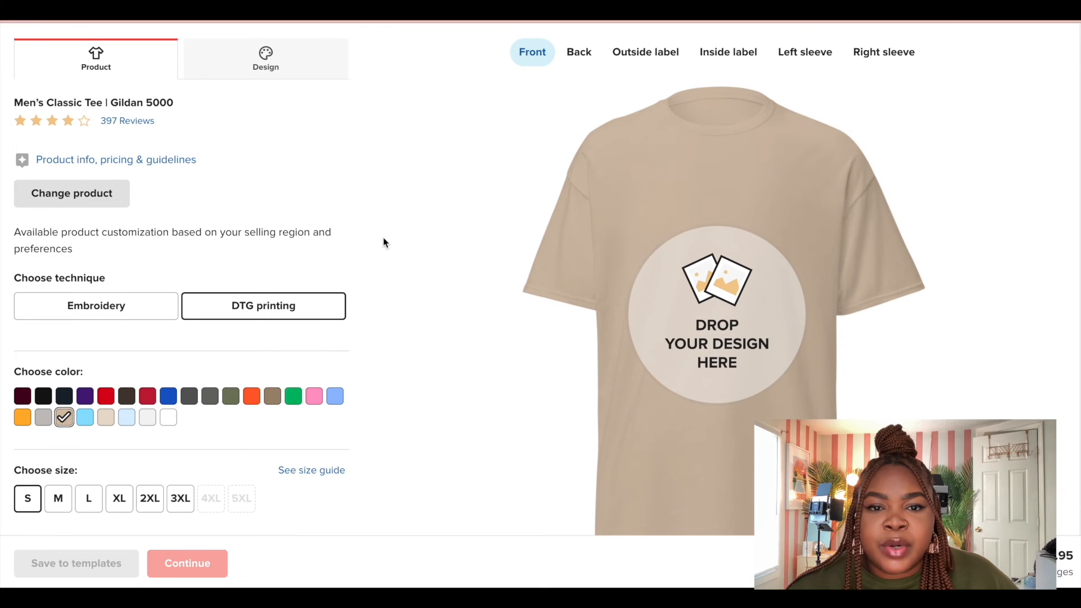
{"action": "scroll", "coordinate": [380, 240], "scroll_direction": "down", "scroll_amount": 1}
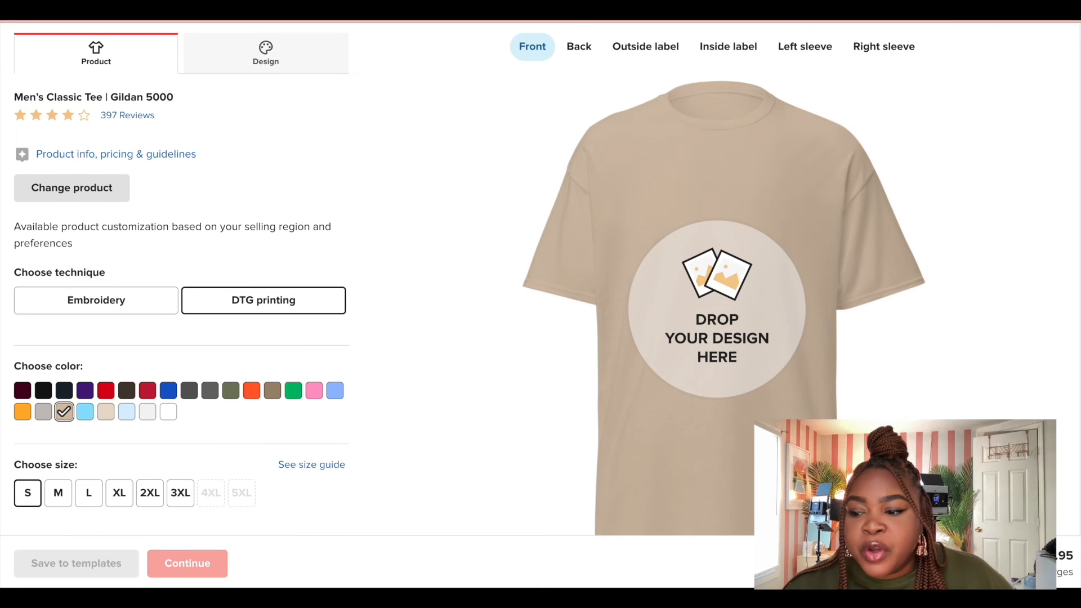
{"action": "left_click_drag", "start_coordinate": [22, 550], "coordinate": [660, 332]}
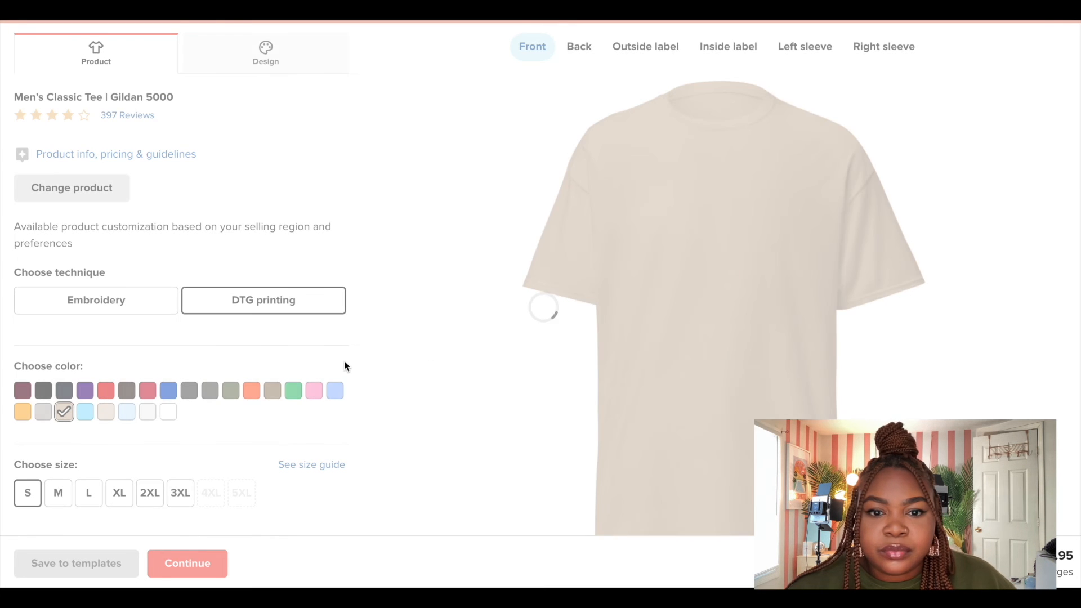
{"action": "left_click_drag", "start_coordinate": [687, 290], "coordinate": [718, 288]}
{"action": "left_click", "coordinate": [924, 405]}
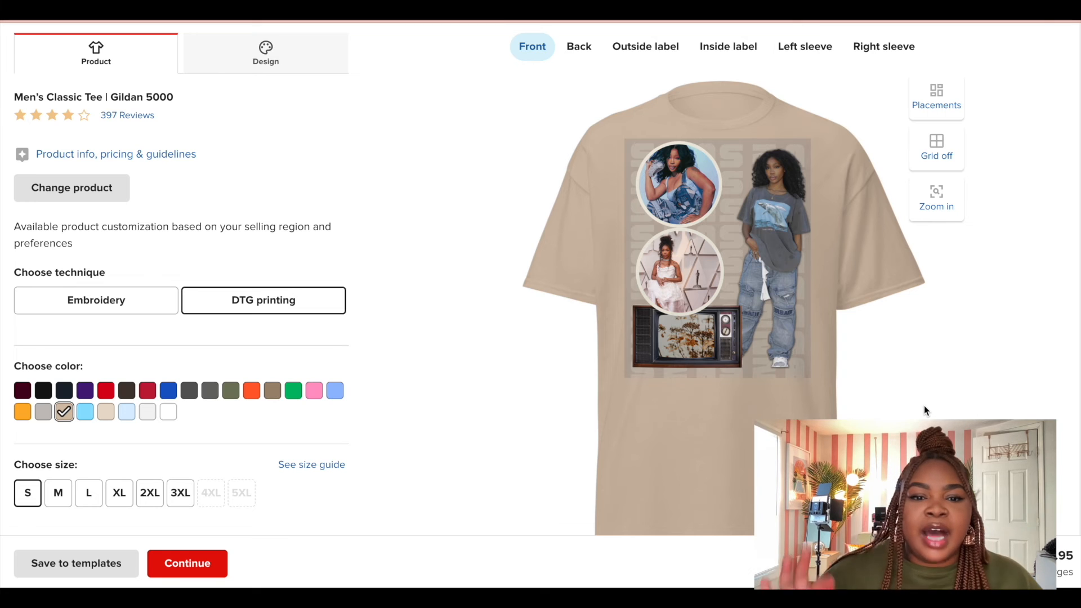
Check the placed collage on the Sand Gildan 5000 tee and continue with it to the order's product list
{"action": "scroll", "coordinate": [924, 406], "scroll_direction": "up", "scroll_amount": 1}
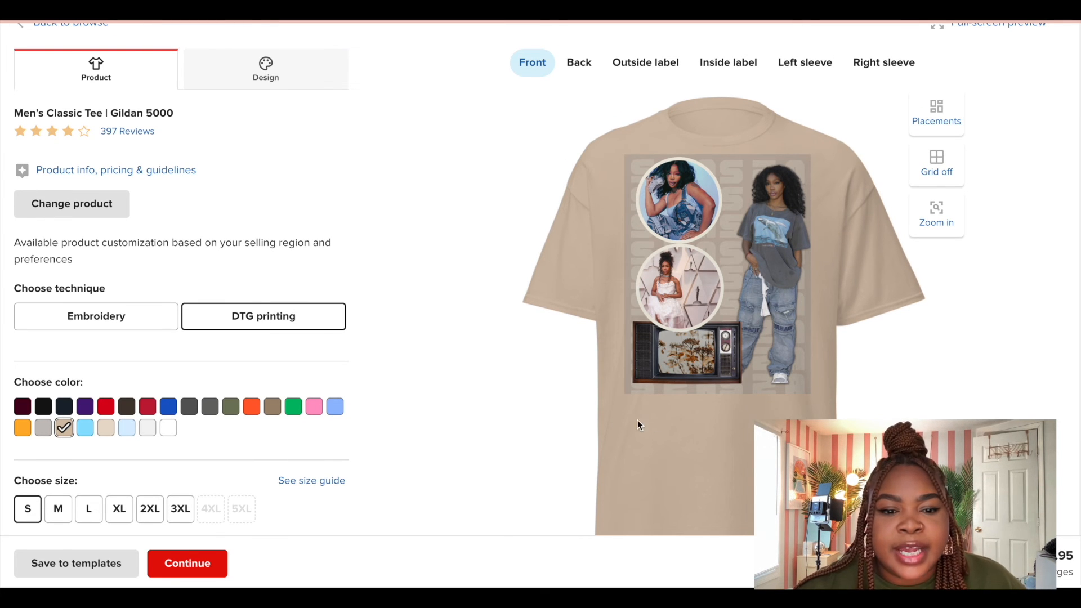
{"action": "scroll", "coordinate": [528, 415], "scroll_direction": "down", "scroll_amount": 1}
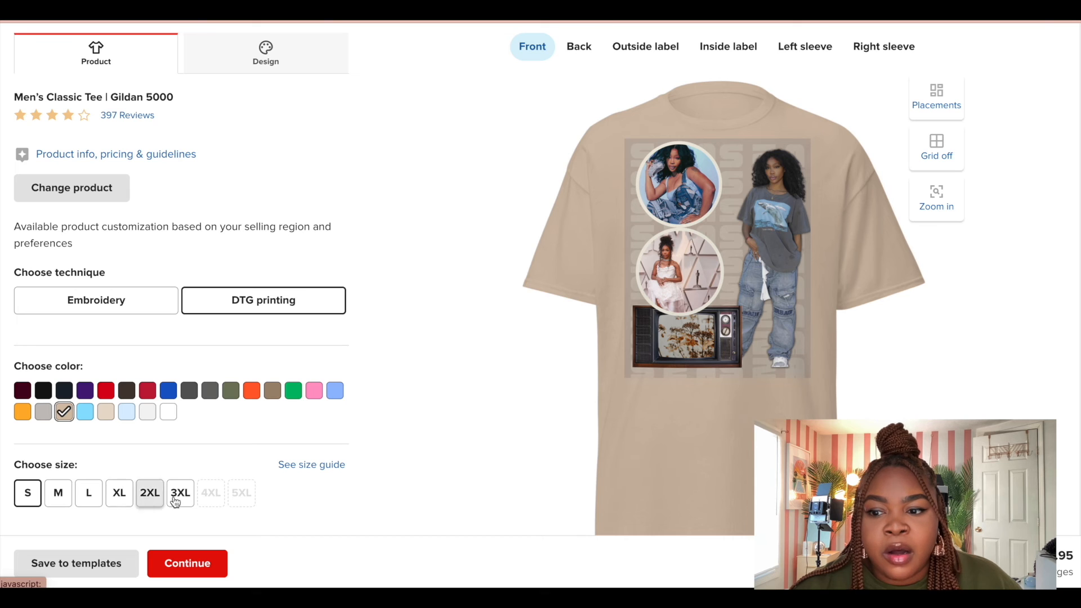
{"action": "left_click", "coordinate": [207, 566]}
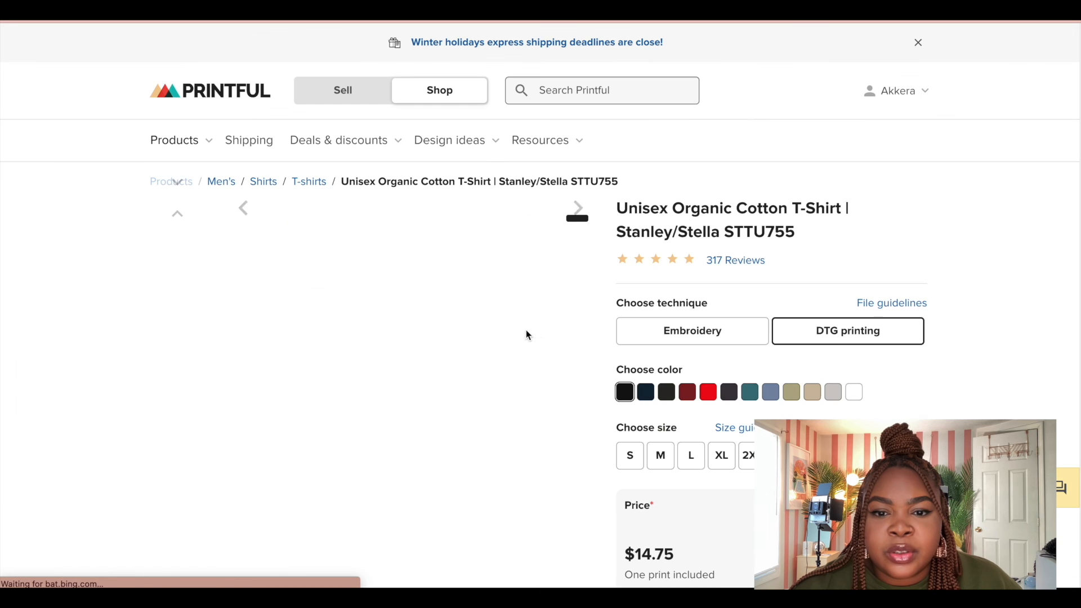
{"action": "scroll", "coordinate": [545, 374], "scroll_direction": "down", "scroll_amount": 2}
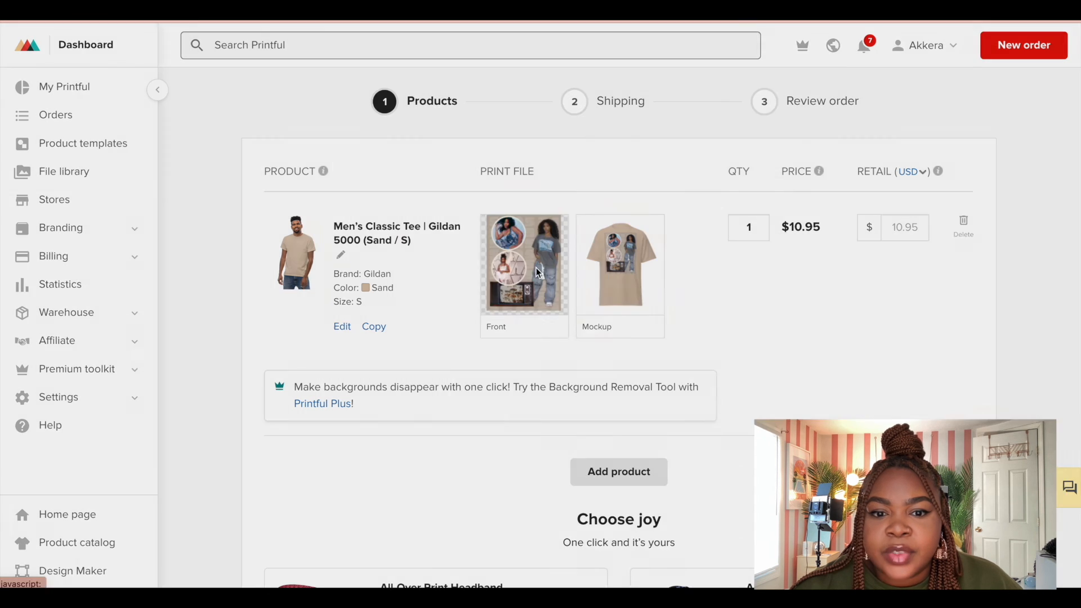
Reopen the tee's front print from the order, shrink the collage slightly to about 11.9 × 15.4, and continue to the order
{"action": "left_click", "coordinate": [537, 272]}
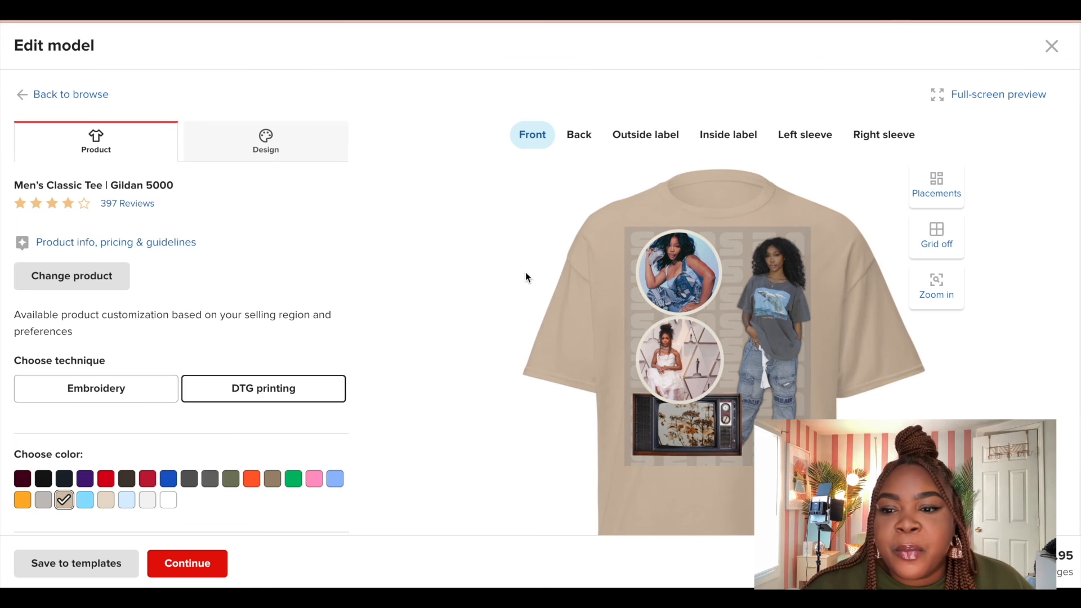
{"action": "left_click", "coordinate": [802, 344]}
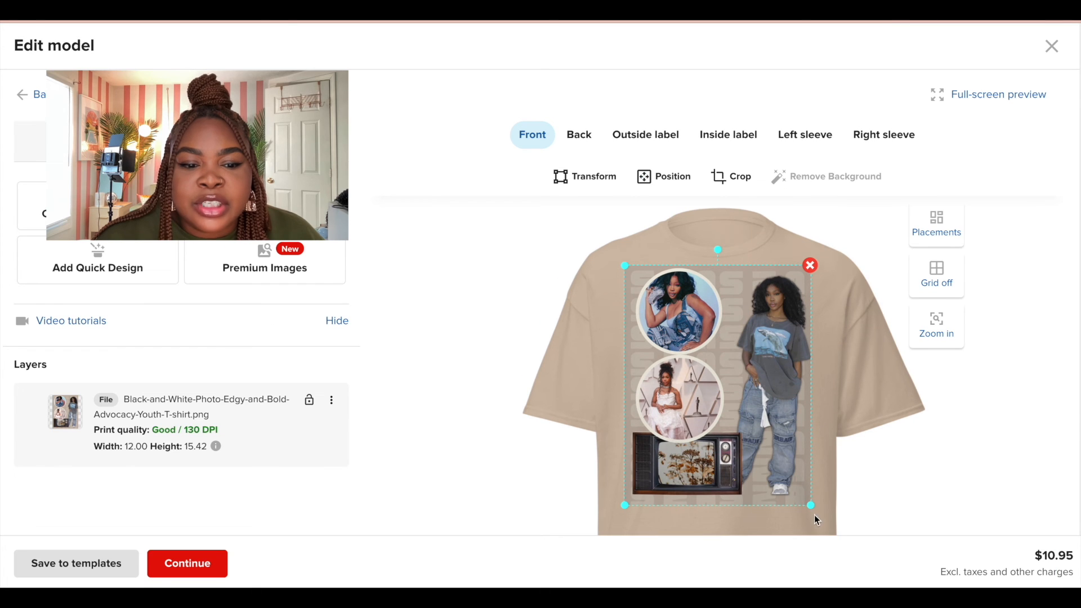
{"action": "mouse_move", "coordinate": [812, 509]}
{"action": "left_mouse_down"}
{"action": "mouse_move", "coordinate": [765, 444]}
{"action": "mouse_move", "coordinate": [842, 562]}
{"action": "mouse_move", "coordinate": [811, 505]}
{"action": "mouse_move", "coordinate": [826, 495]}
{"action": "left_mouse_up"}
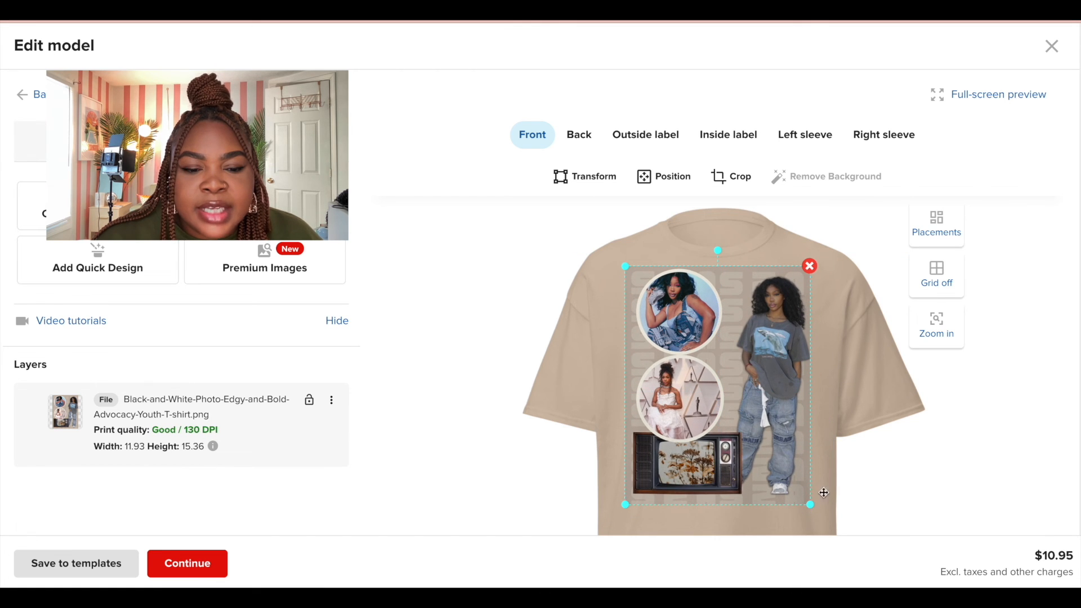
{"action": "scroll", "coordinate": [910, 473], "scroll_direction": "down", "scroll_amount": 2}
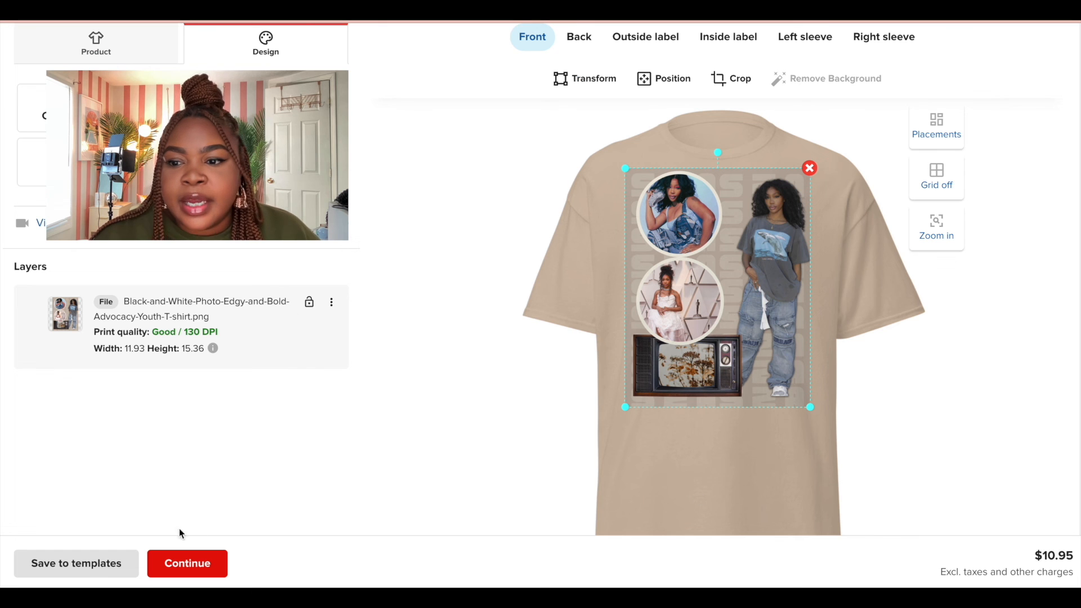
{"action": "left_click", "coordinate": [201, 570]}
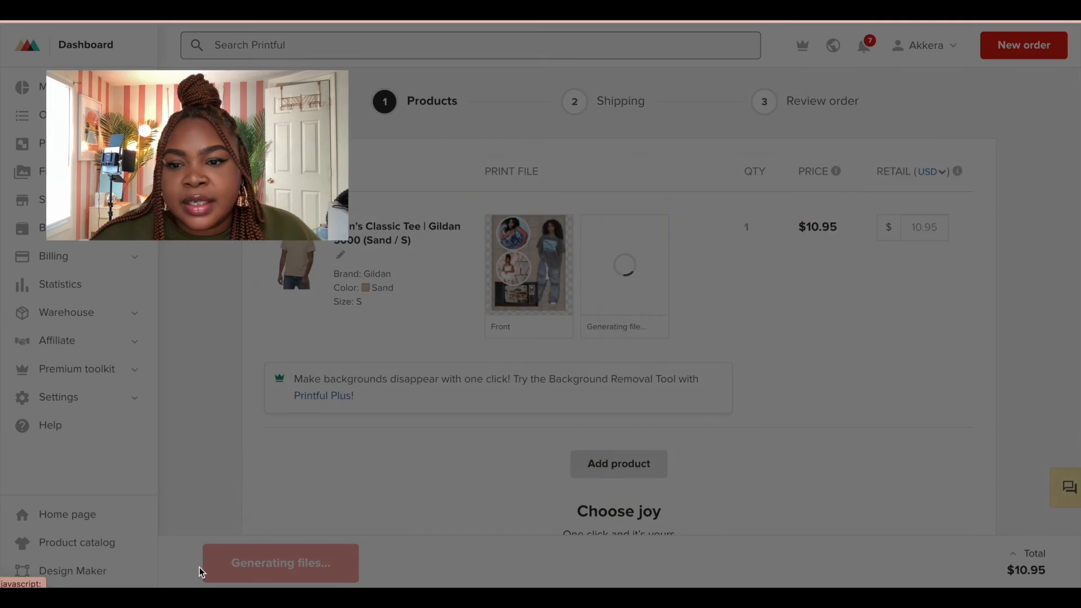
Examine the ordered tee's mockup in an enlarged preview, zooming in on the collage print and back out, and close the preview
{"action": "scroll", "coordinate": [774, 292], "scroll_direction": "down", "scroll_amount": 1}
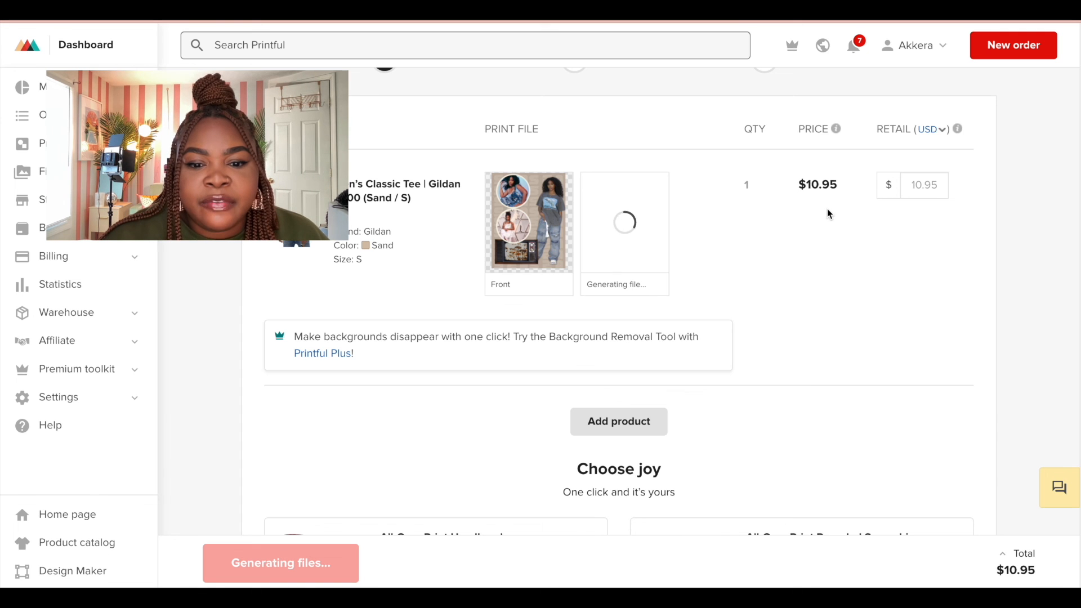
{"action": "scroll", "coordinate": [828, 212], "scroll_direction": "down", "scroll_amount": 3}
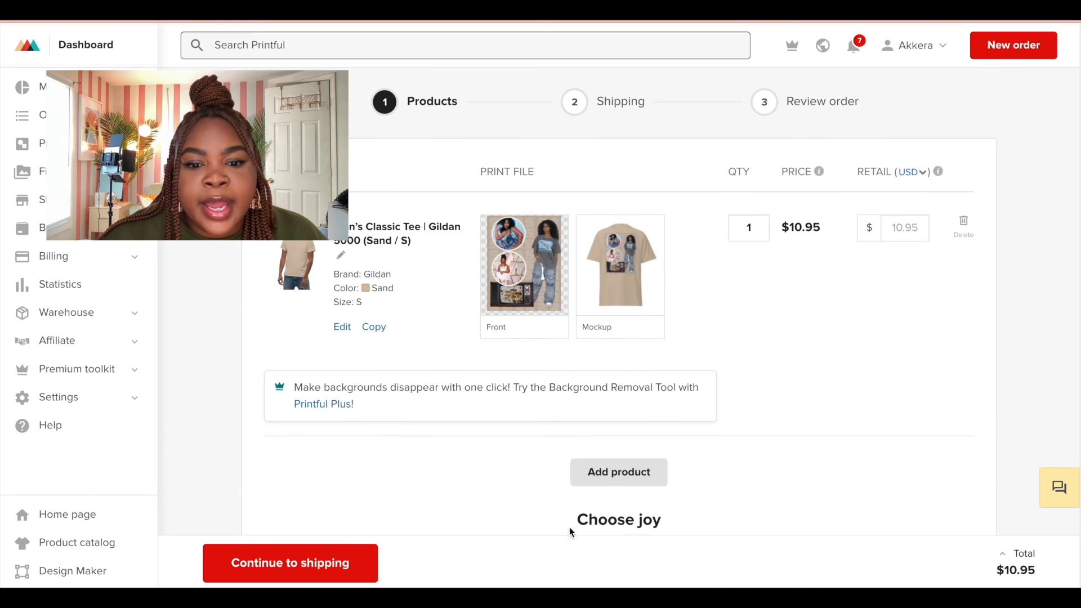
{"action": "scroll", "coordinate": [881, 379], "scroll_direction": "down", "scroll_amount": 1}
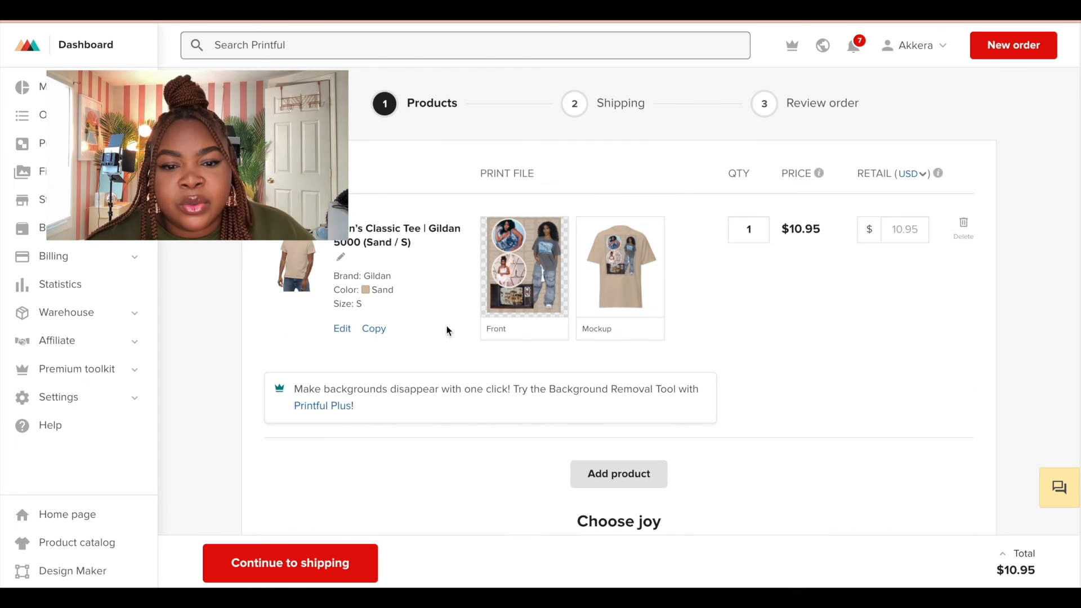
{"action": "left_click", "coordinate": [636, 268]}
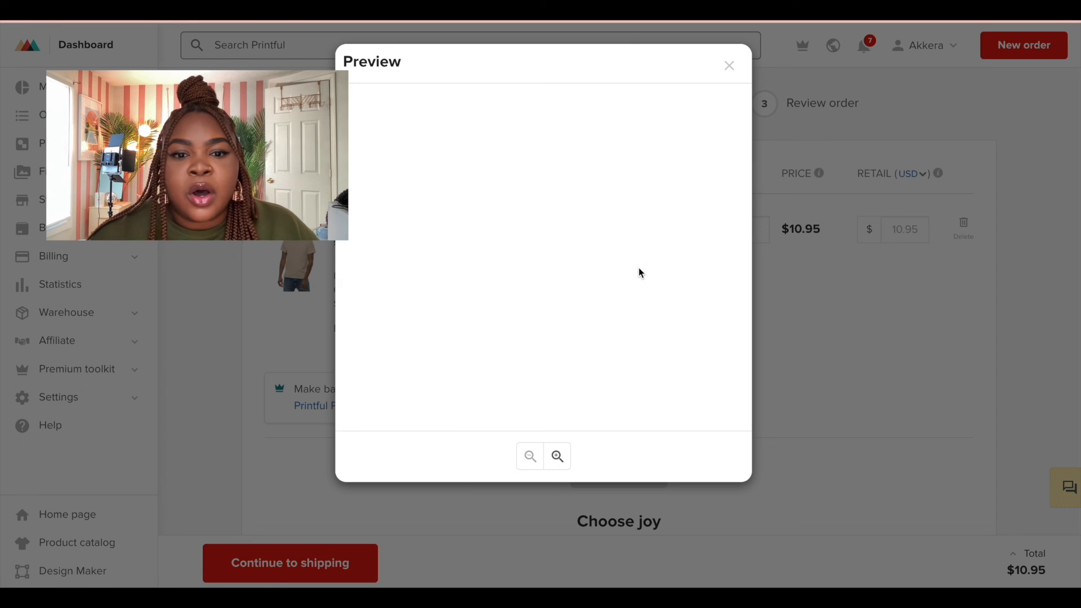
{"action": "left_click", "coordinate": [557, 456]}
{"action": "mouse_move", "coordinate": [574, 250]}
{"action": "left_mouse_down"}
{"action": "mouse_move", "coordinate": [569, 398]}
{"action": "mouse_move", "coordinate": [588, 248]}
{"action": "left_mouse_up"}
{"action": "left_click", "coordinate": [530, 456]}
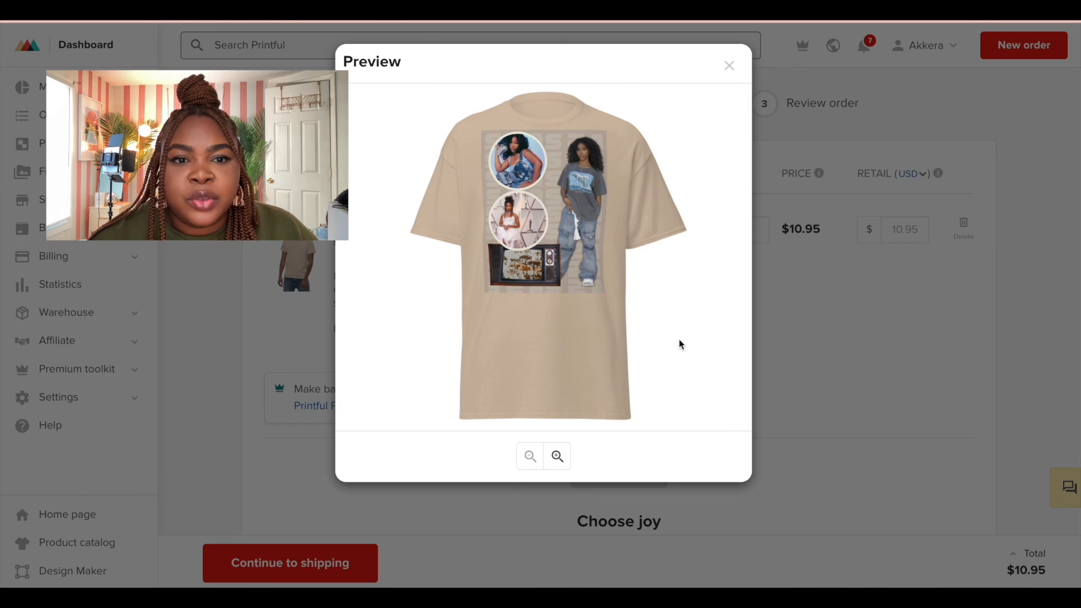
{"action": "left_click", "coordinate": [729, 66]}
{"action": "mouse_move", "coordinate": [603, 270]}
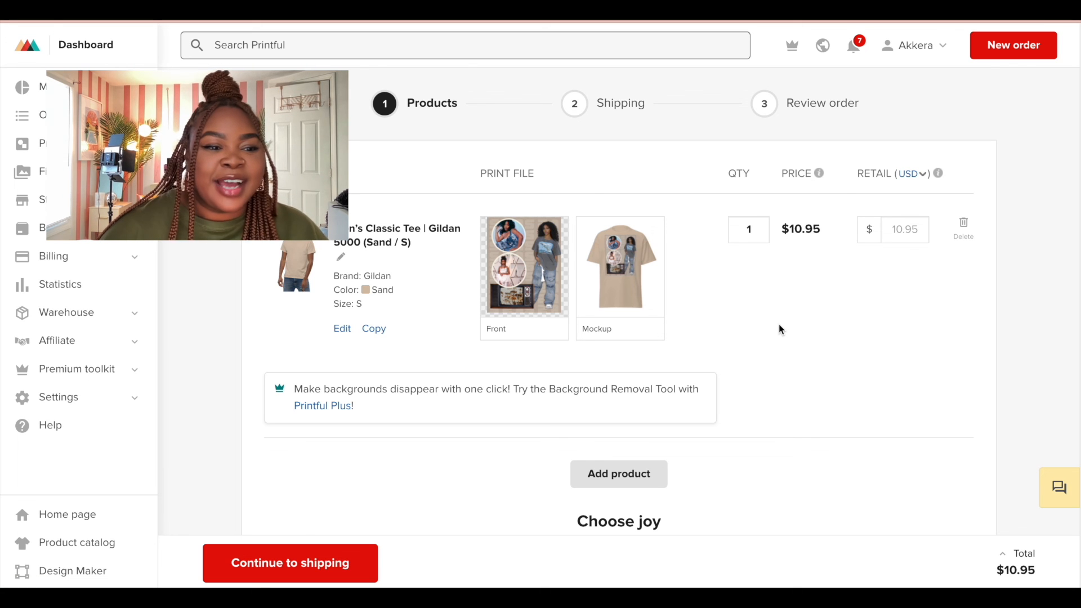